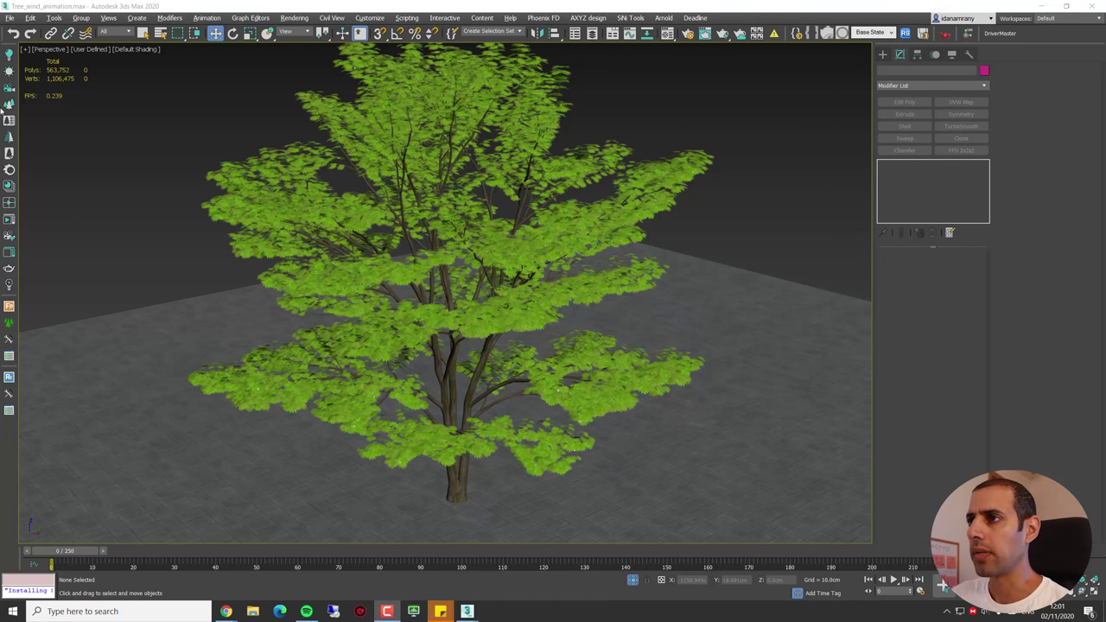
Step: Add a ProOptimizer modifier to the tree with Keep Textures enabled and calculate the optimization
left_click(231, 177)
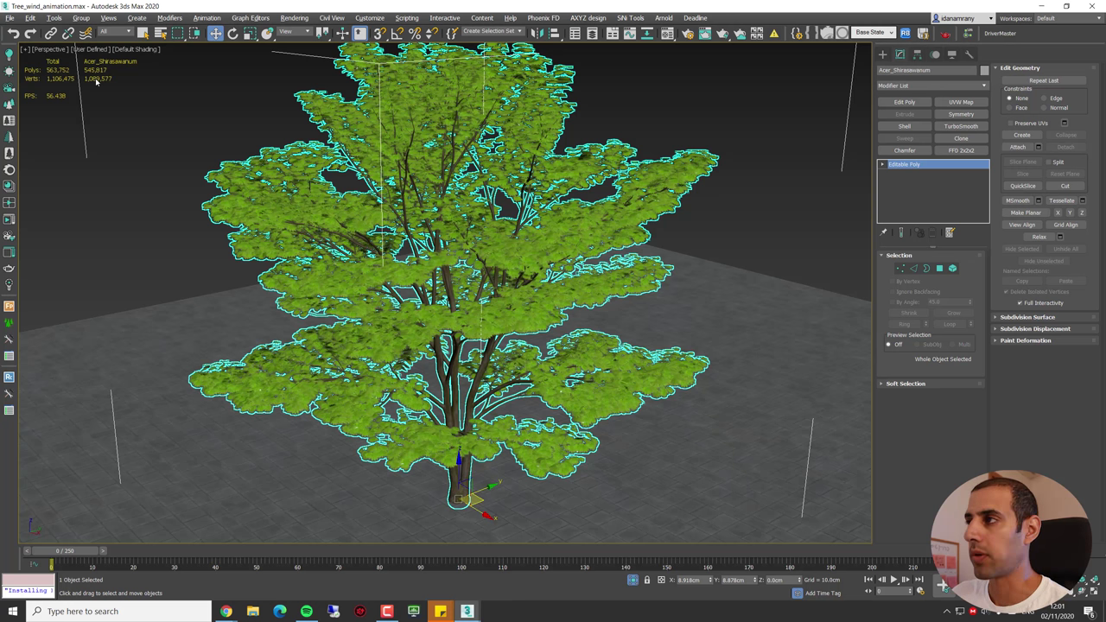
left_click(950, 85)
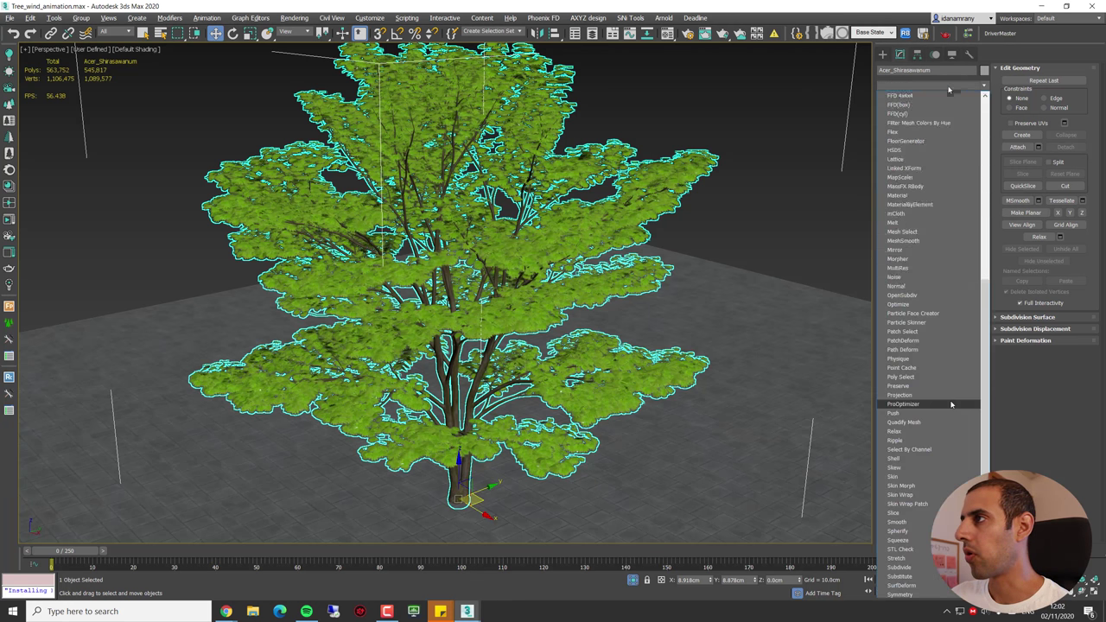
left_click_drag(984, 155, 984, 279)
left_click(906, 272)
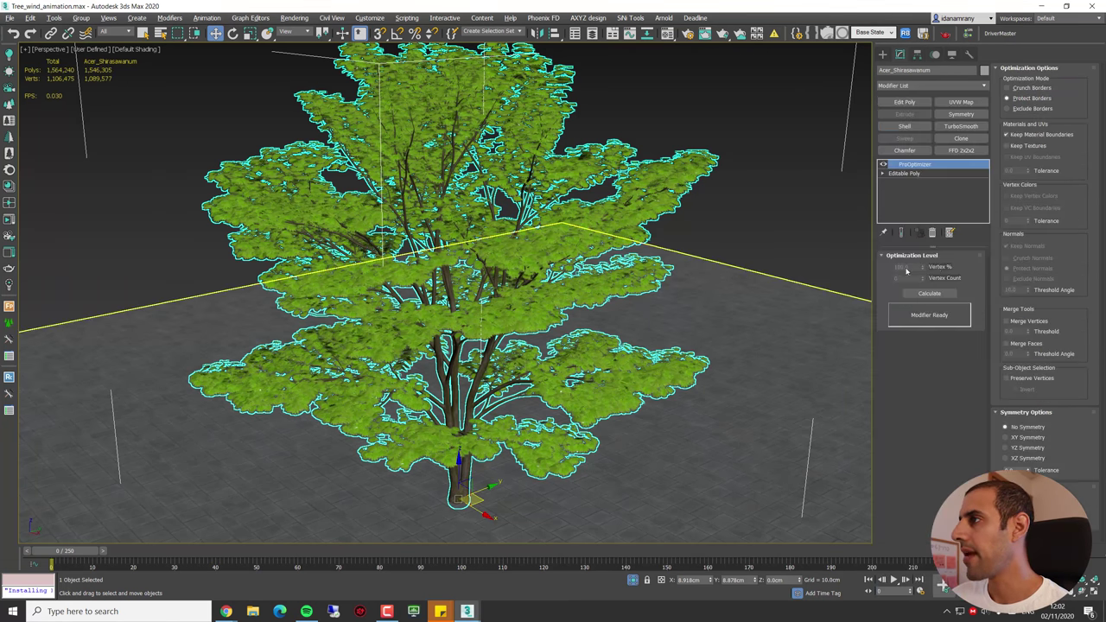
left_click(1031, 146)
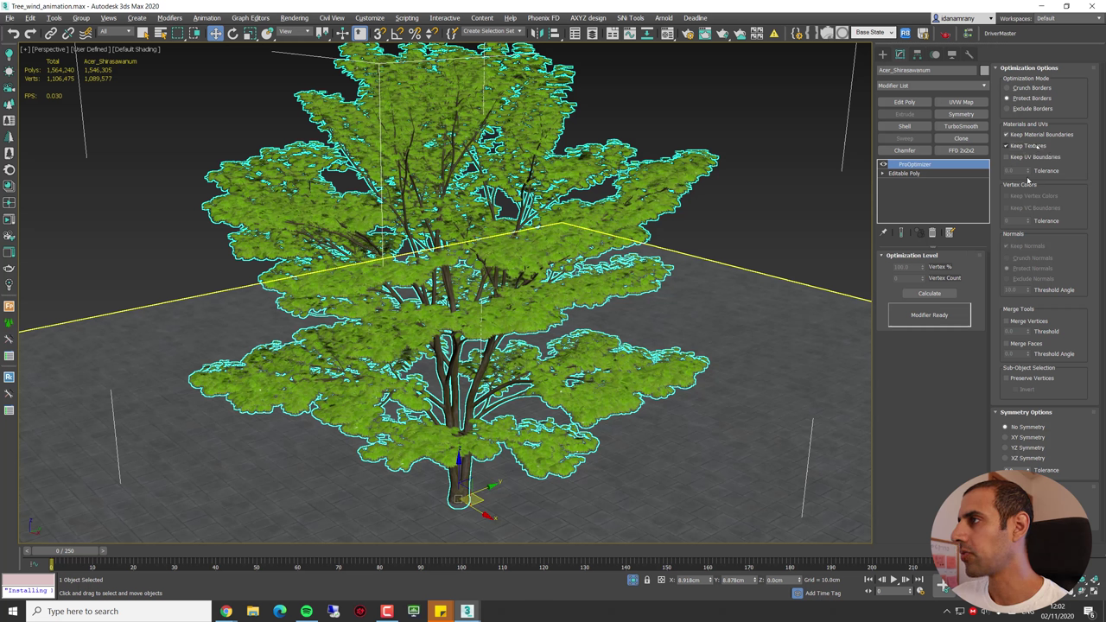
left_click(940, 295)
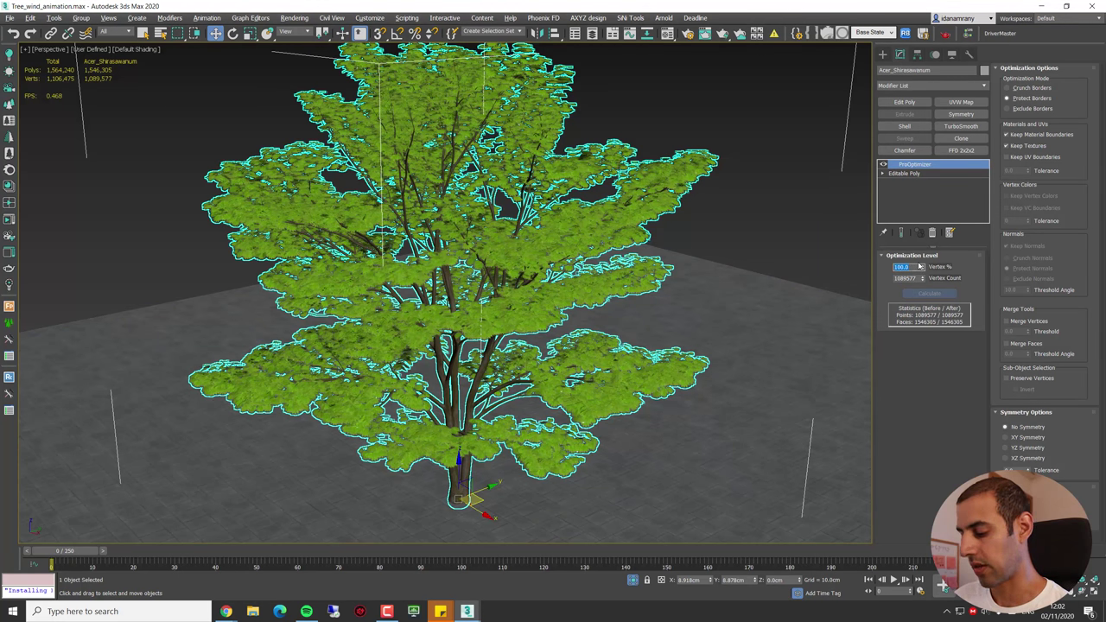
Step: Set the ProOptimizer vertex percentage to 25 and check the reduced foliage up close
type("2")
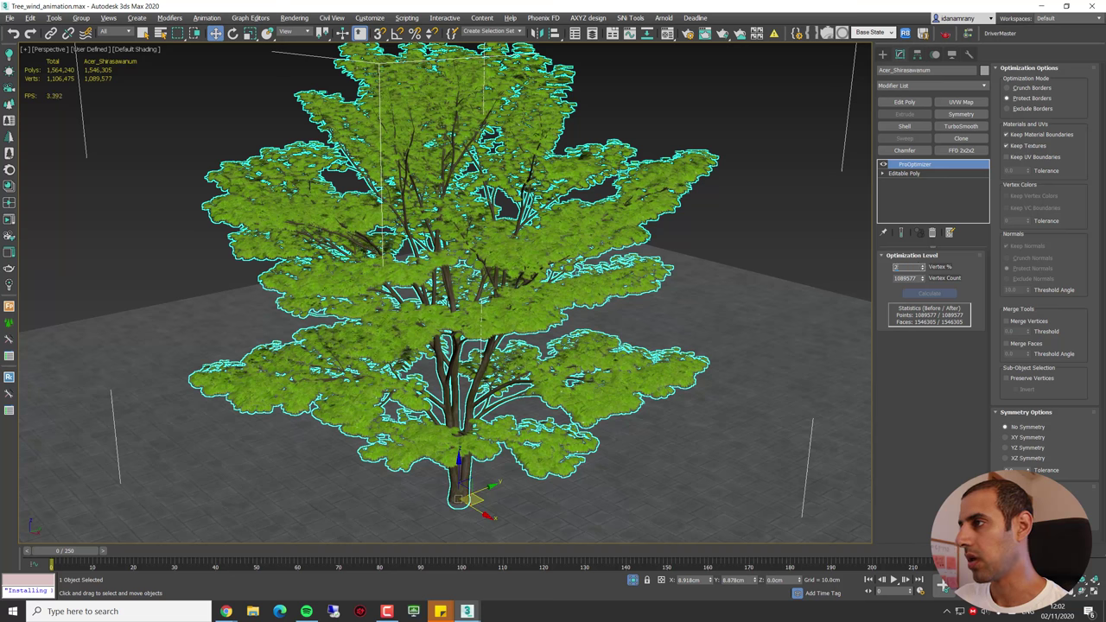
key("Return")
scroll(445, 298, "up", 4)
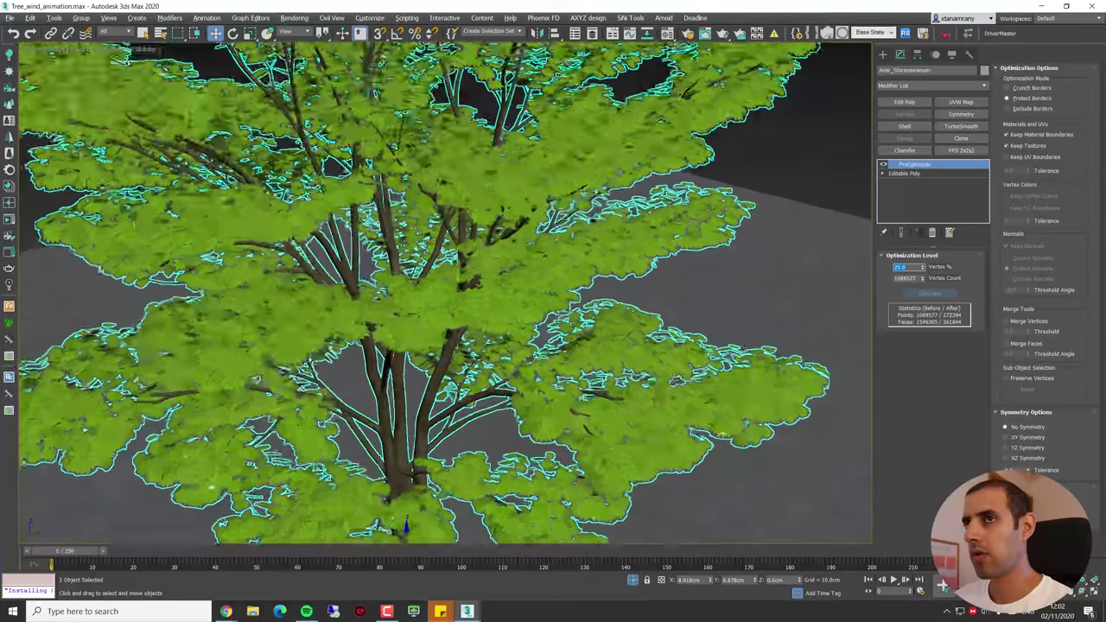
middle_click_drag(444, 298, 430, 327, "alt")
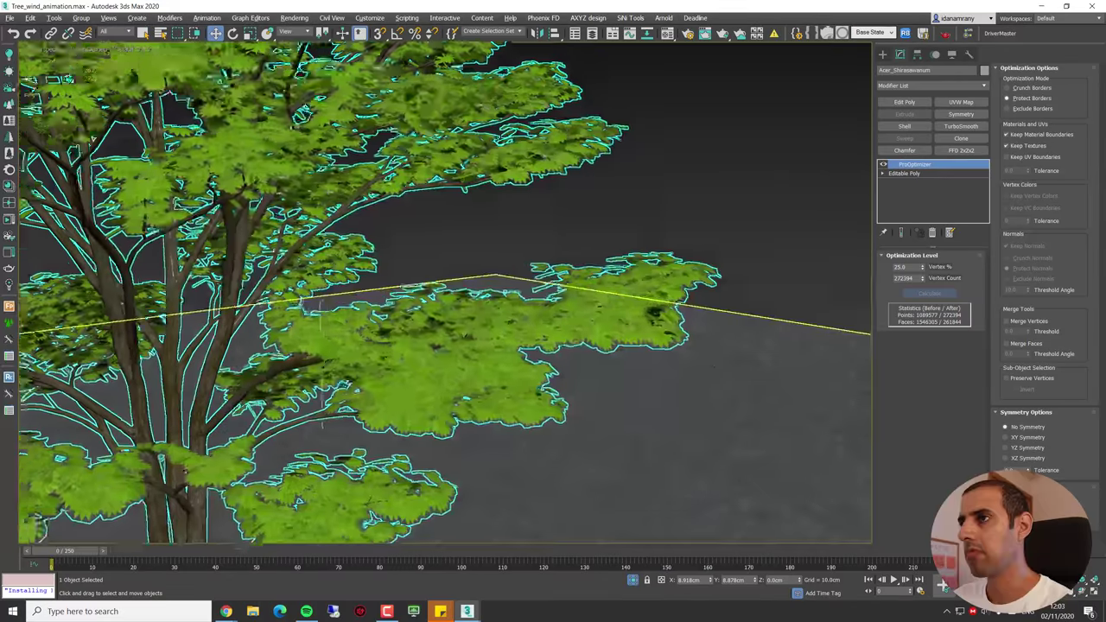
middle_click_drag(683, 321, 705, 346, "alt")
scroll(705, 345, "up", 2)
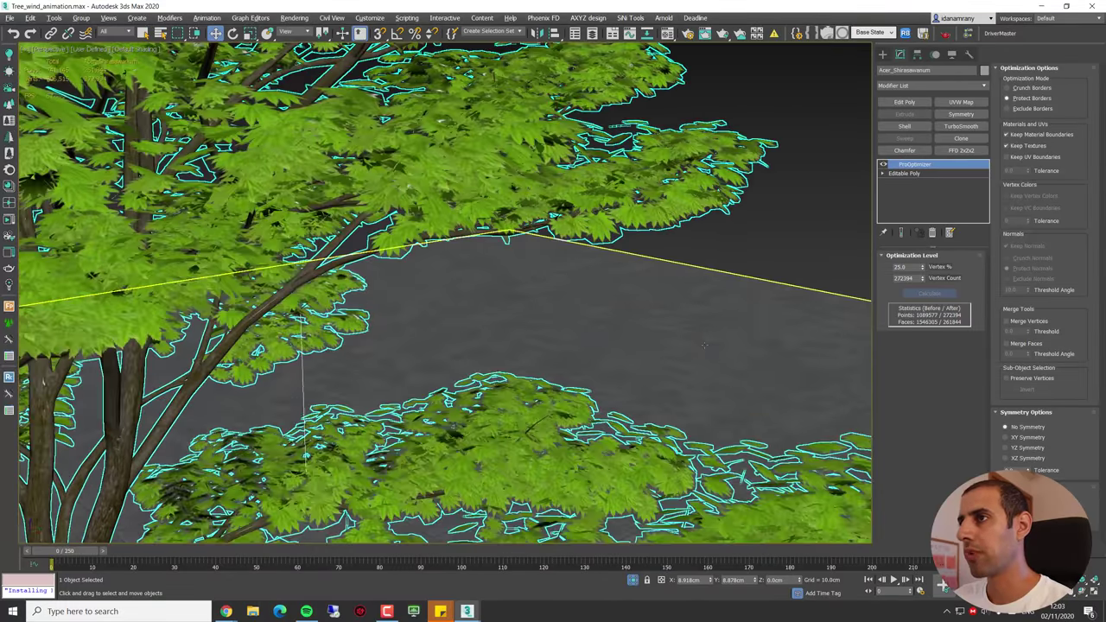
scroll(704, 346, "down", 2)
Step: Set the ProOptimizer vertex percentage to 20
double_click(900, 267)
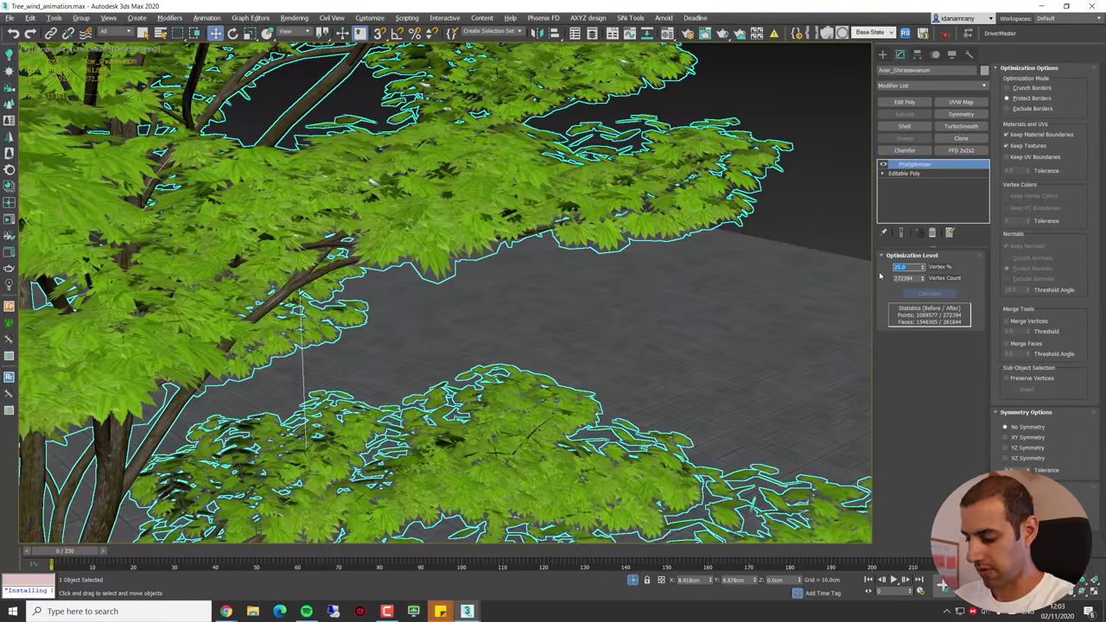
type("20")
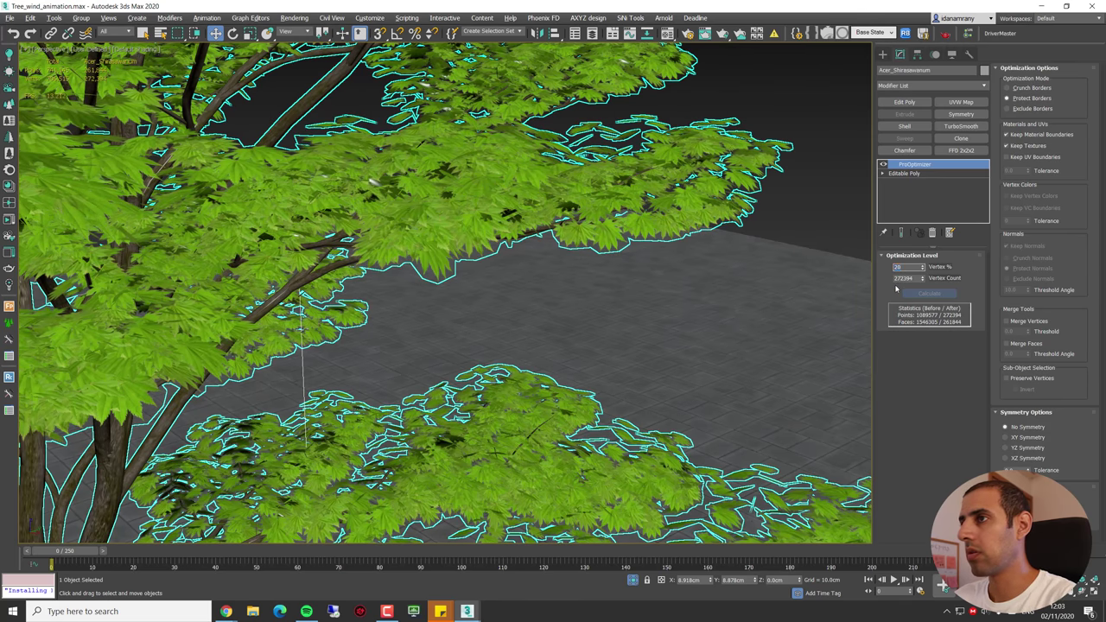
key("Return")
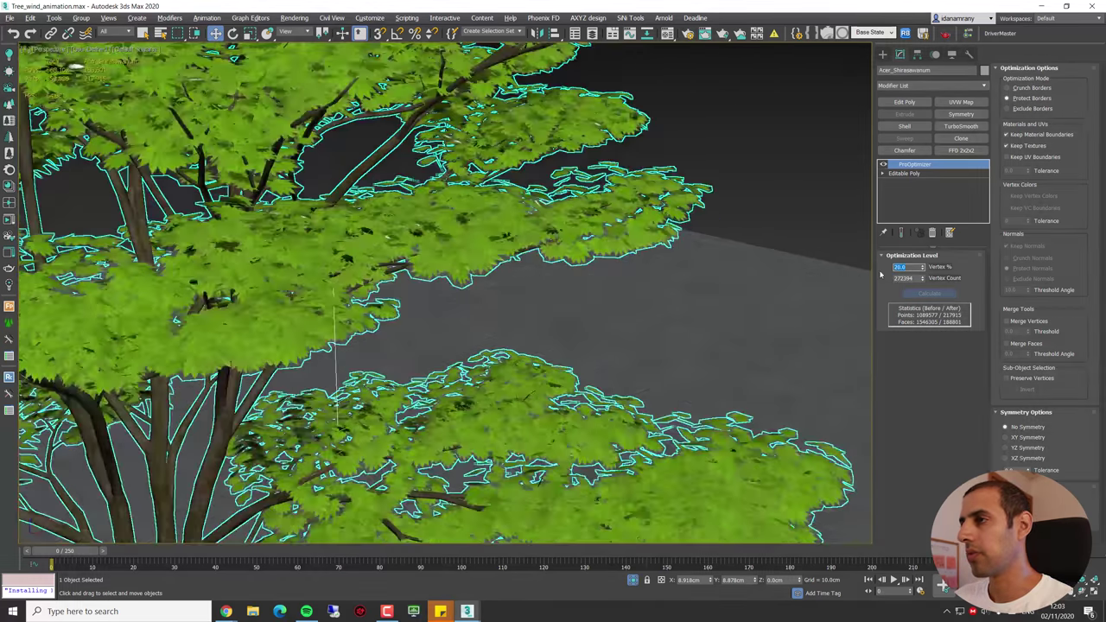
scroll(743, 268, "down", 3)
Step: Convert the optimized tree to an Editable Poly
middle_click_drag(708, 250, 565, 227, "alt")
right_click(525, 269)
mouse_move(618, 388)
left_click(657, 394)
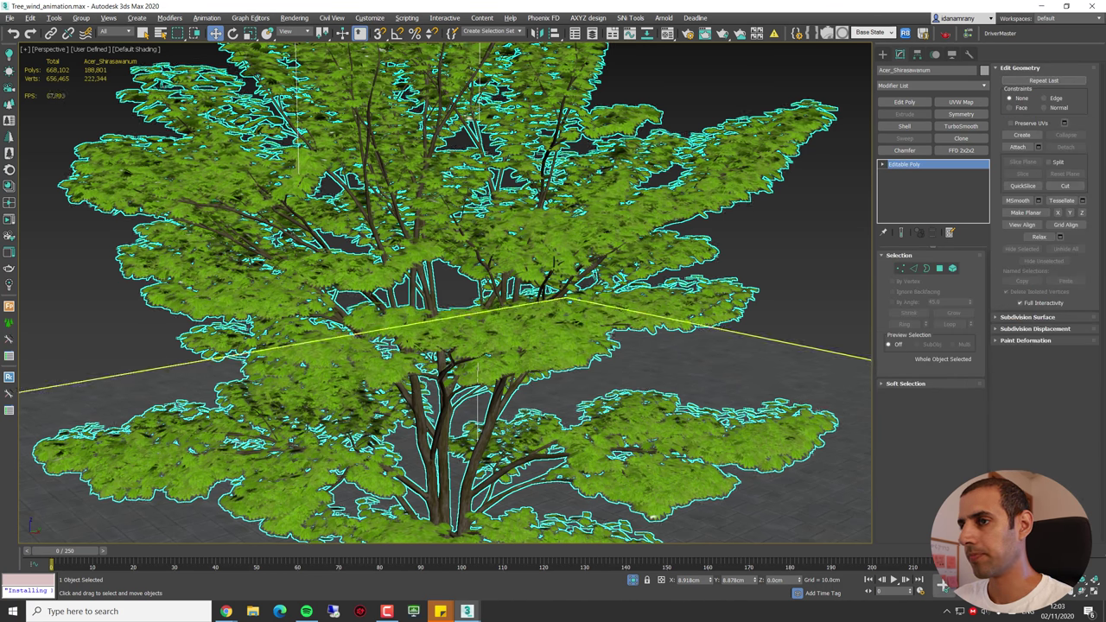
Step: Select a single leaf polygon at the end of a branch on the tree and focus on it
scroll(602, 328, "down", 6)
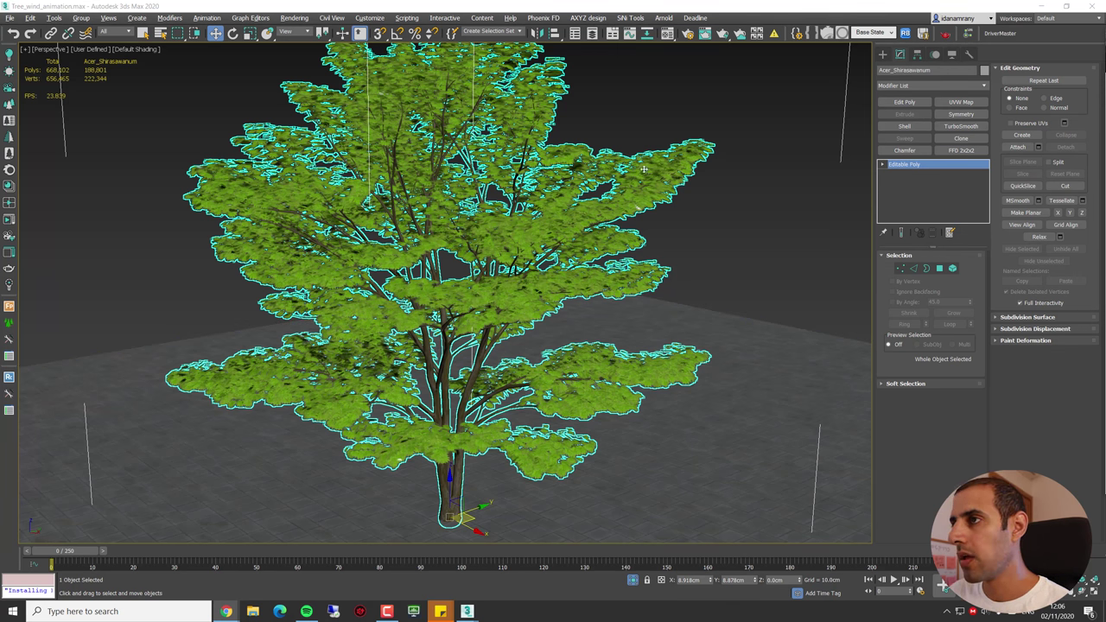
key("4")
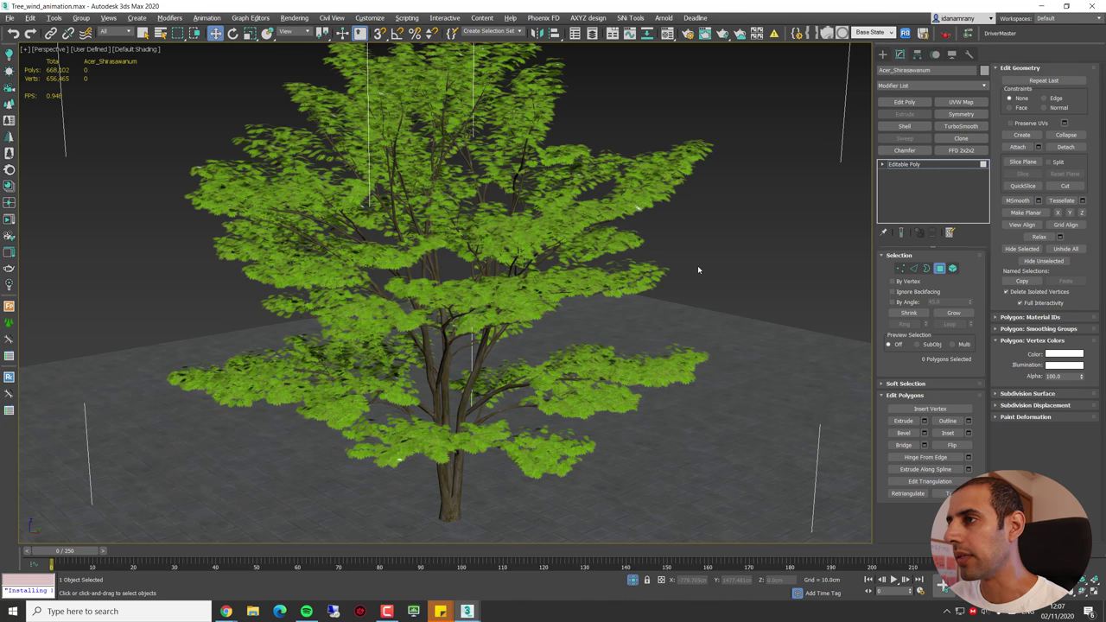
left_click(652, 281)
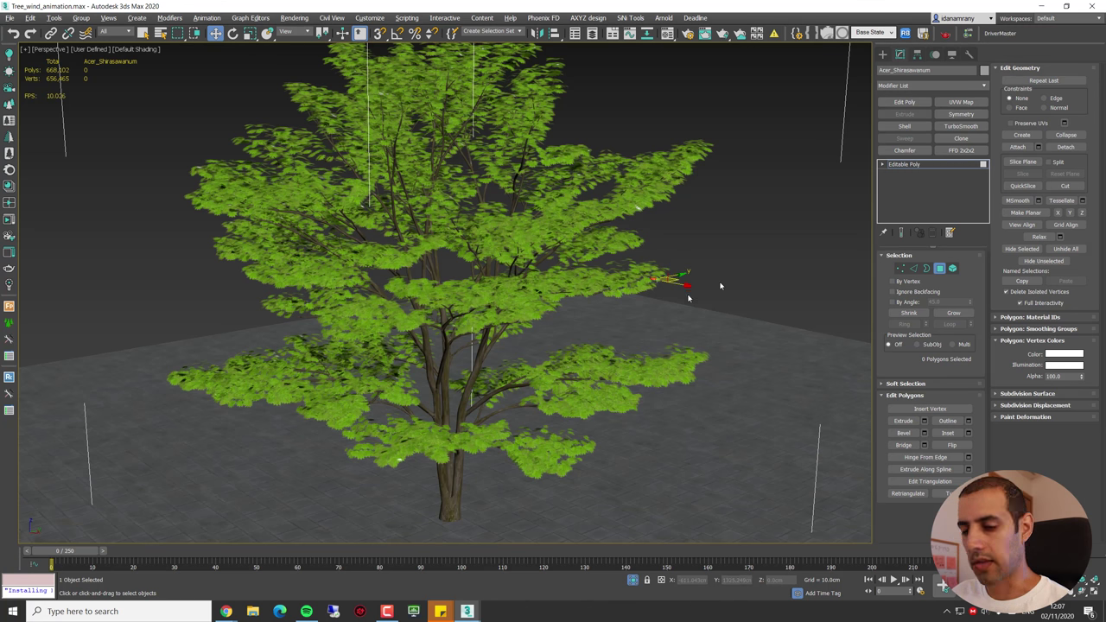
key("z")
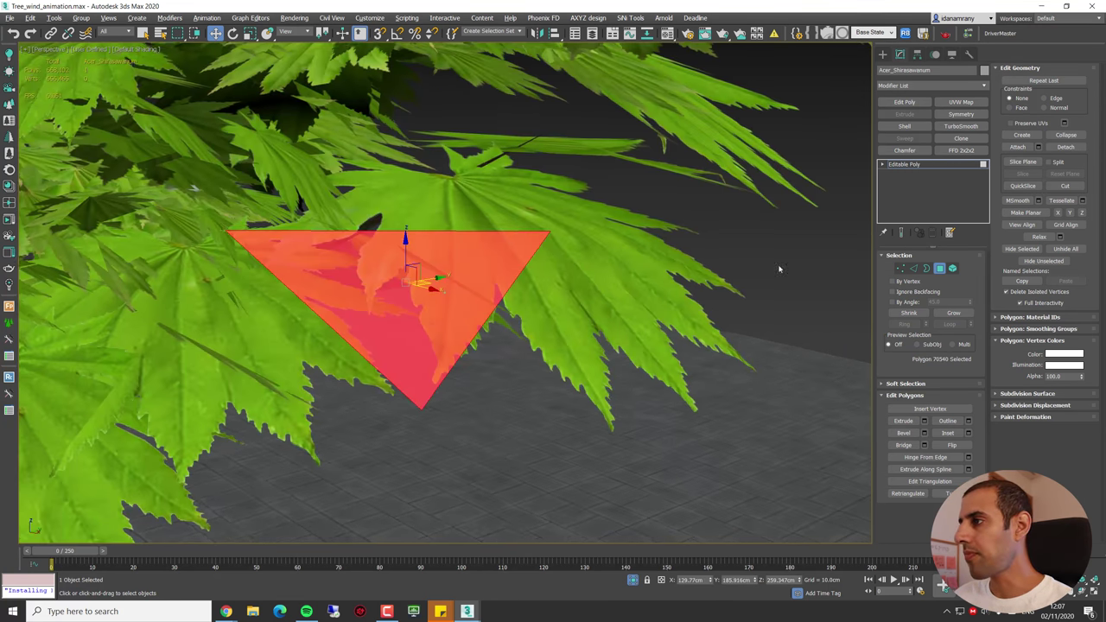
middle_click_drag(666, 292, 743, 341, "alt")
scroll(691, 337, "down", 3)
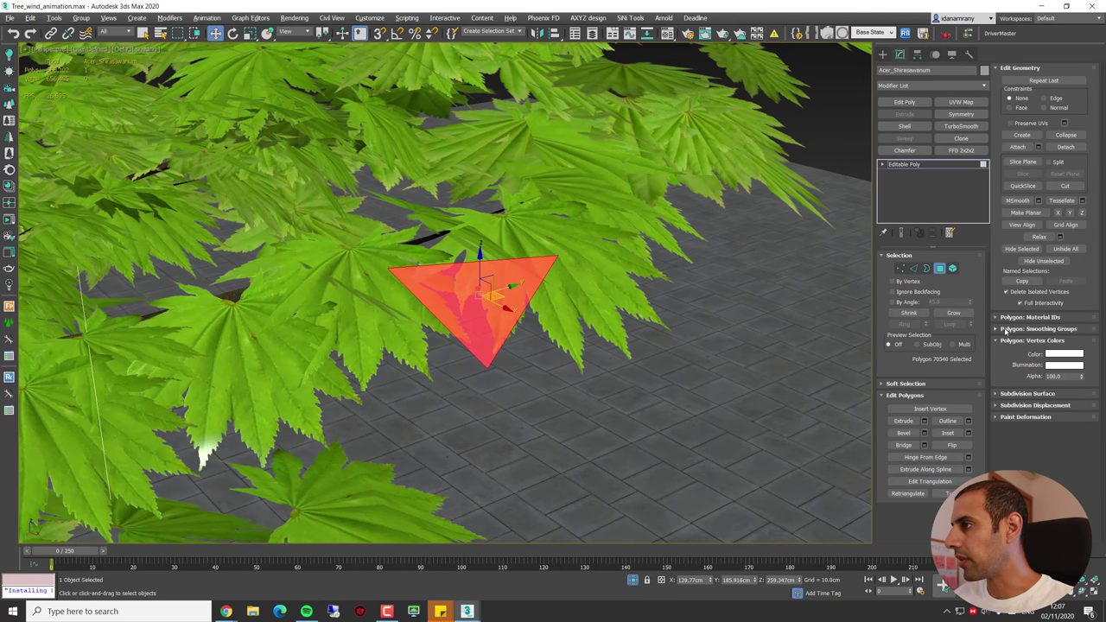
Step: Select all leaf polygons of the tree by material ID 2 and check that the branches are excluded
left_click(1026, 318)
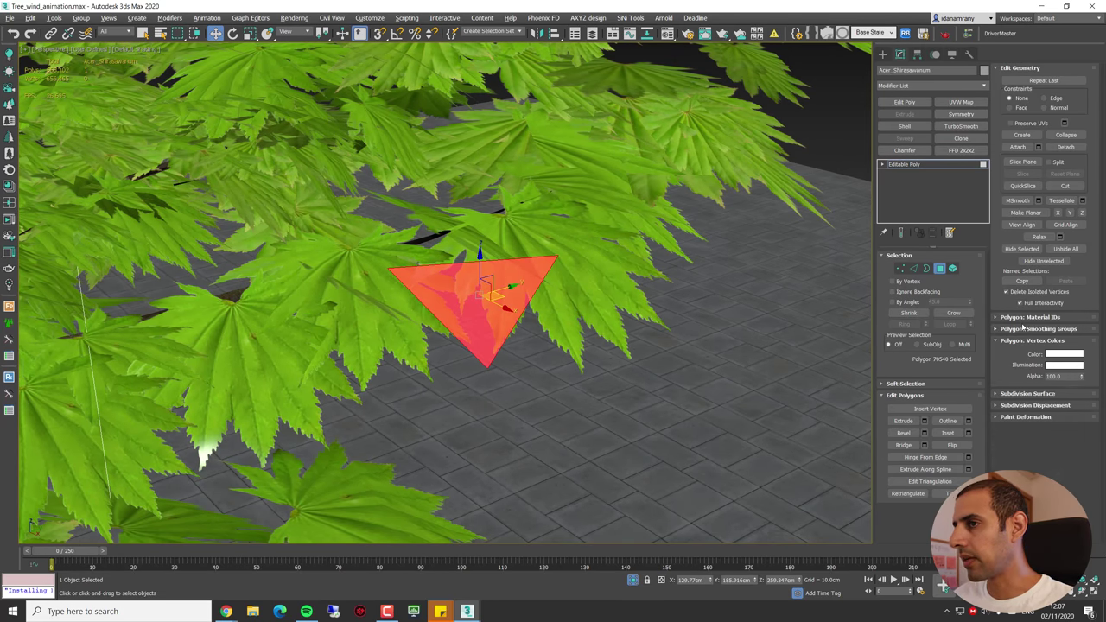
left_click(1029, 347)
scroll(553, 296, "down", 5)
scroll(566, 309, "up", 4)
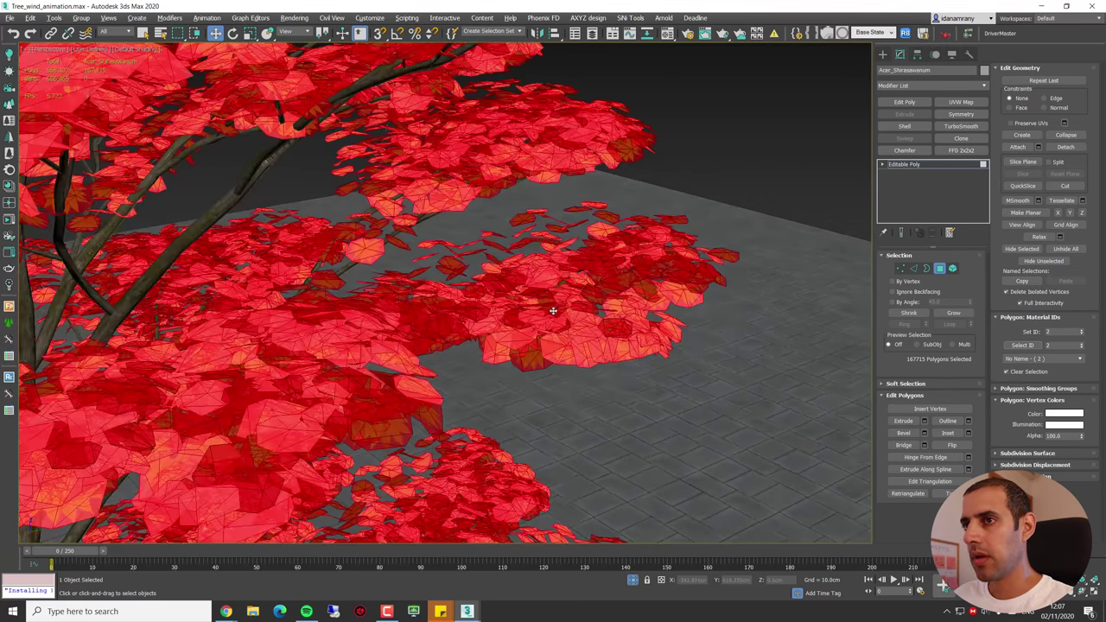
middle_click_drag(553, 309, 306, 215, "alt")
scroll(460, 263, "down", 3)
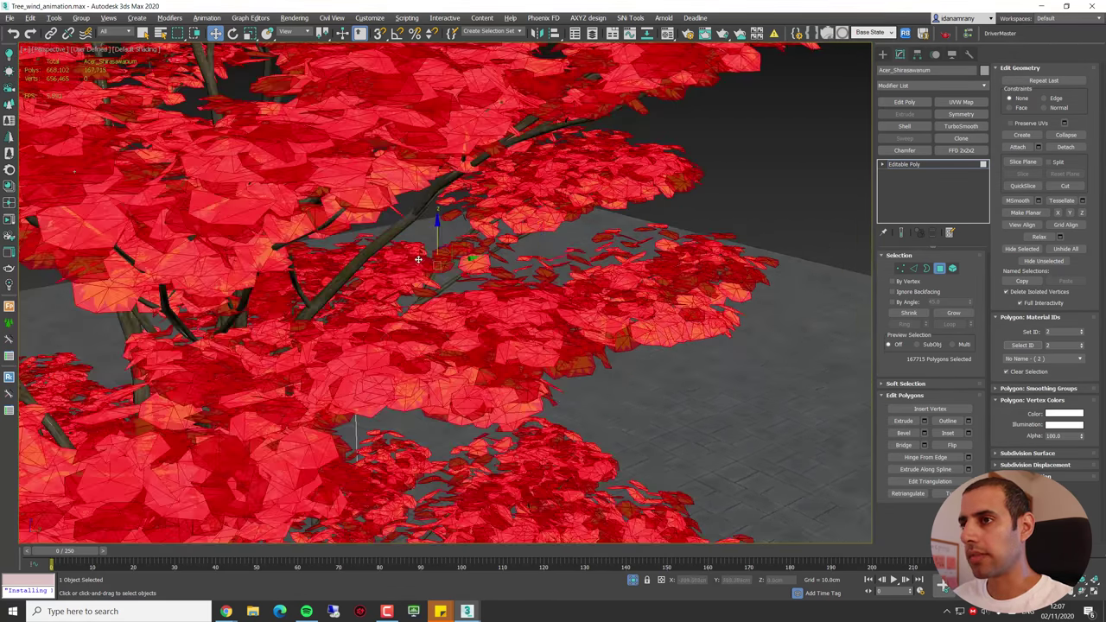
middle_click_drag(460, 264, 604, 220)
scroll(605, 220, "down", 2)
Step: Add a Noise modifier to the selected leaf polygons
left_click(926, 87)
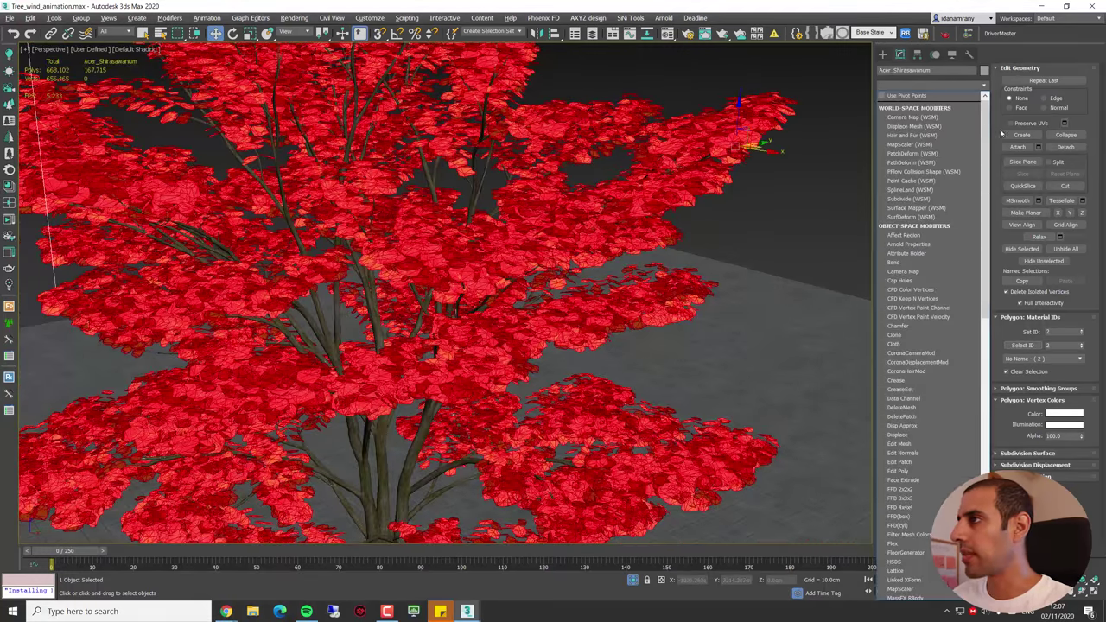
scroll(975, 260, "down", 5)
scroll(974, 259, "down", 8)
left_click(904, 192)
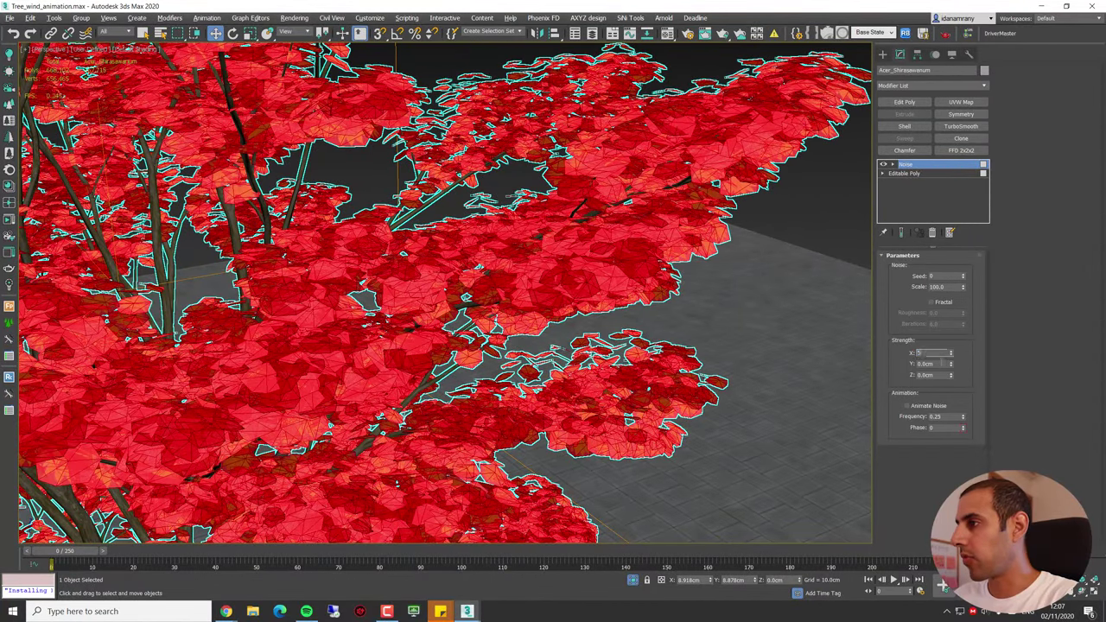
Step: Set the Noise strength to 5 cm on X, Y and Z and enable Animate Noise
type("5")
key("Tab")
type("5")
key("Return")
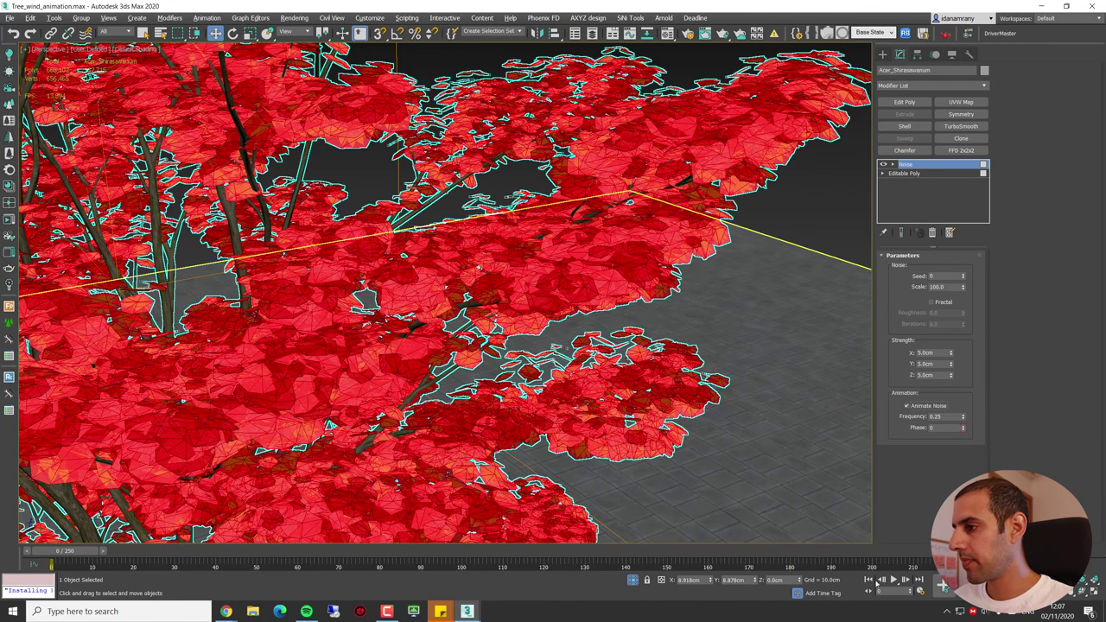
Step: Play the animation and set the Noise scale to 20
left_click(895, 580)
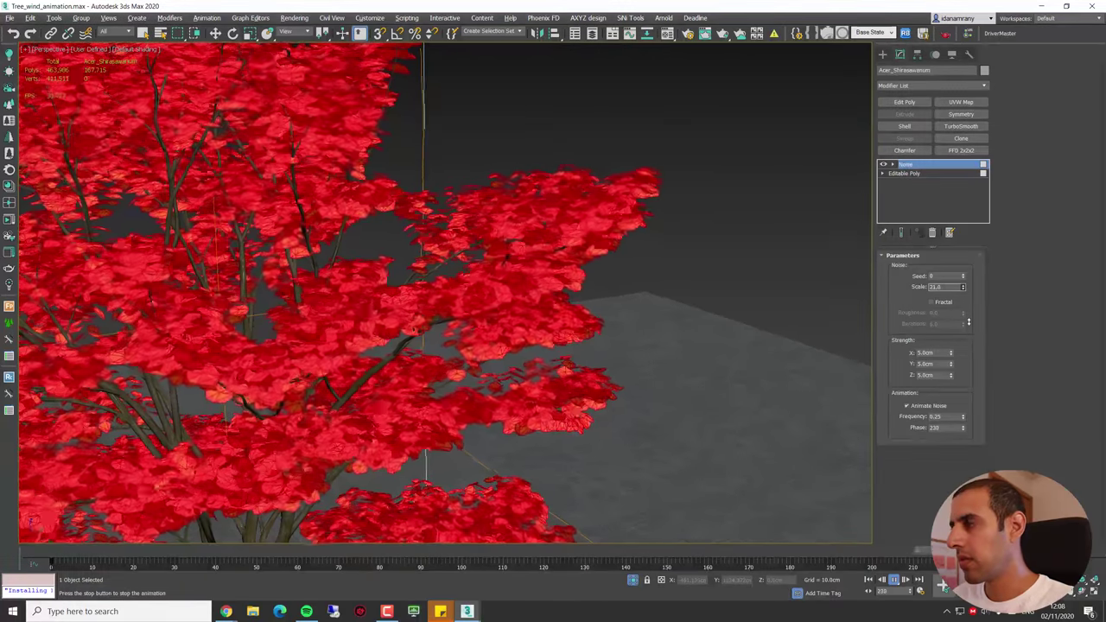
left_click_drag(947, 287, 924, 287)
type("20")
key("Return")
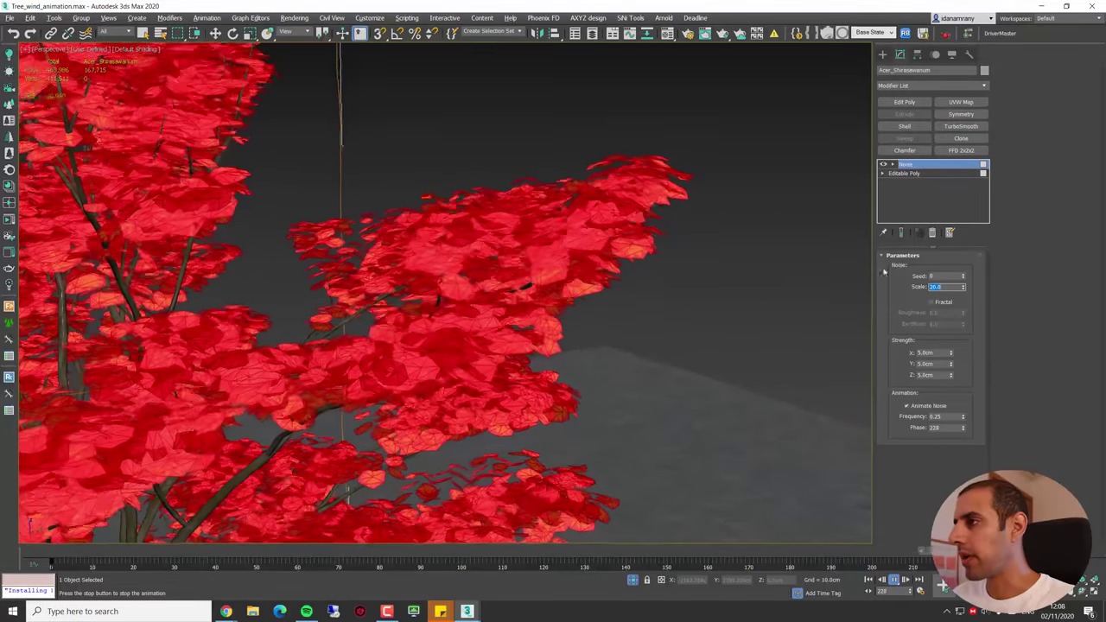
Step: Enable Fractal on the Noise modifier and set its roughness to 0.2
left_click(945, 303)
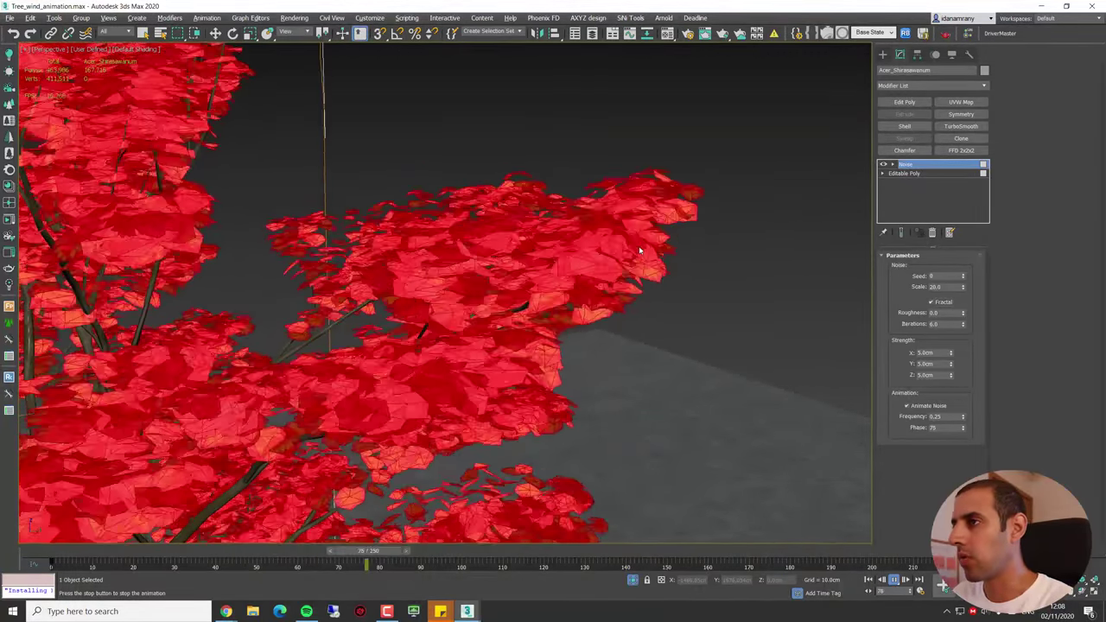
left_click(964, 311)
left_click_drag(965, 316, 964, 312)
left_click(963, 313)
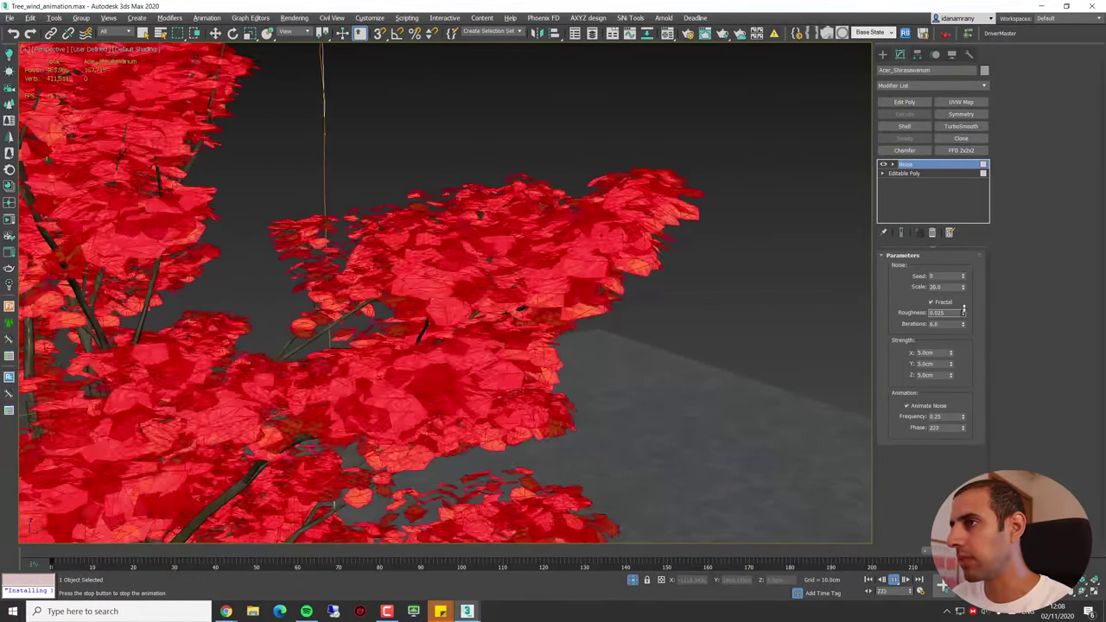
left_click(964, 313)
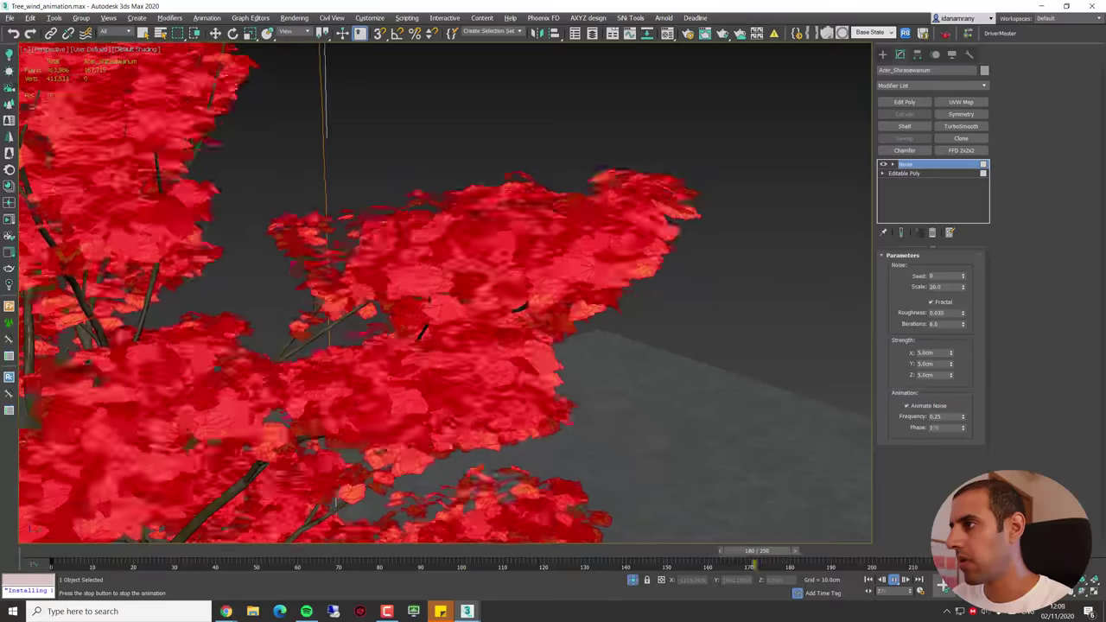
left_click_drag(947, 313, 934, 313)
type(".2")
key("Return")
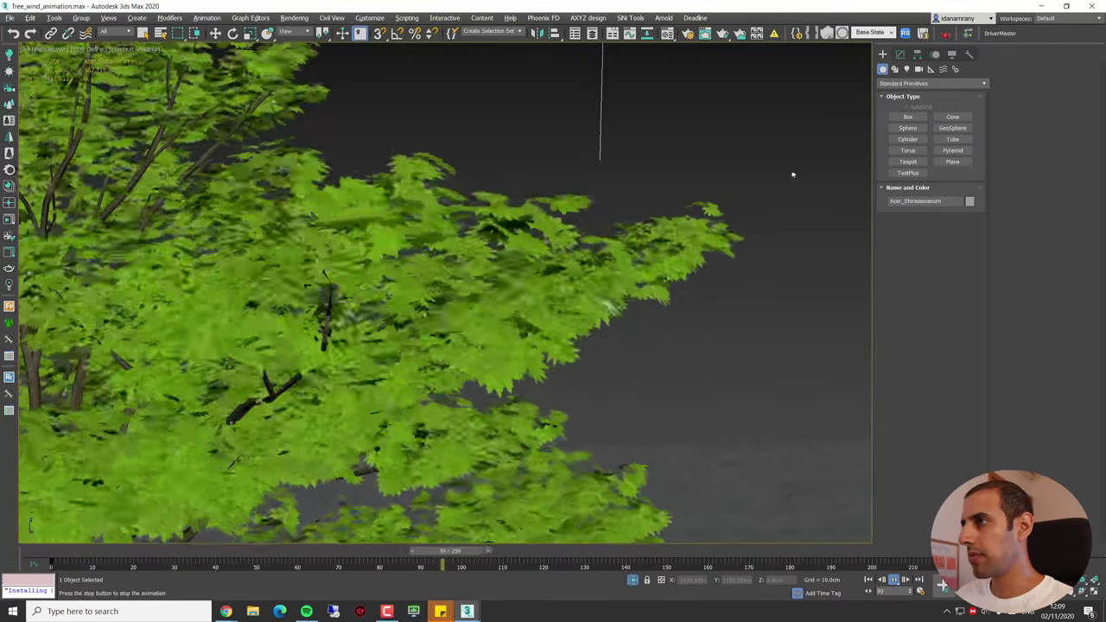
Step: Set the Noise strength to 3 cm on X, Y and Z and the animation frequency to 0.3
left_click(900, 54)
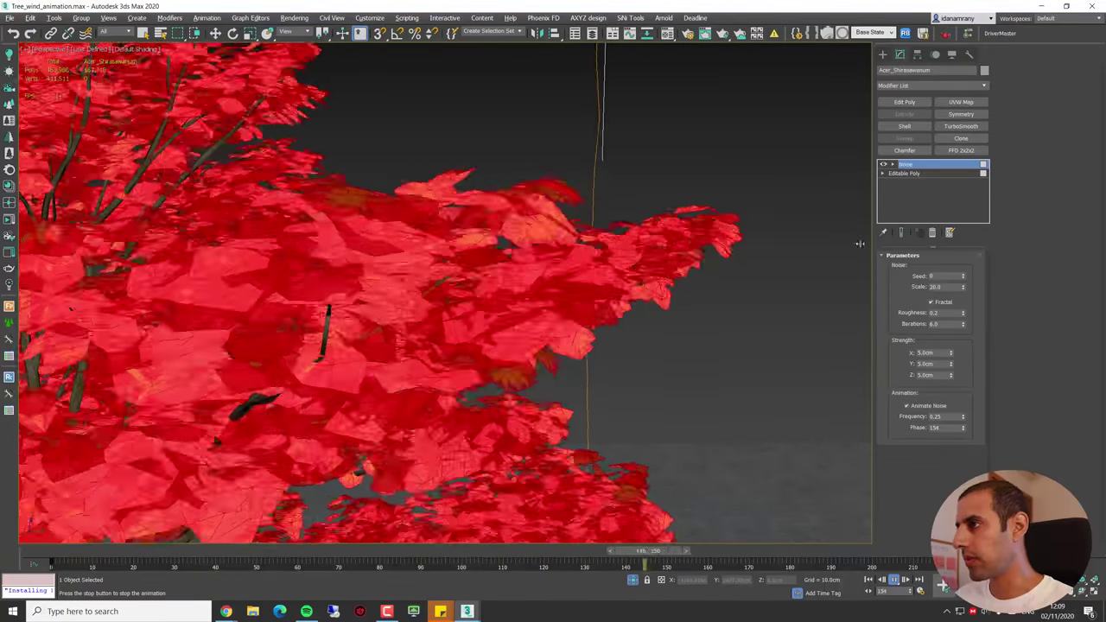
double_click(926, 352)
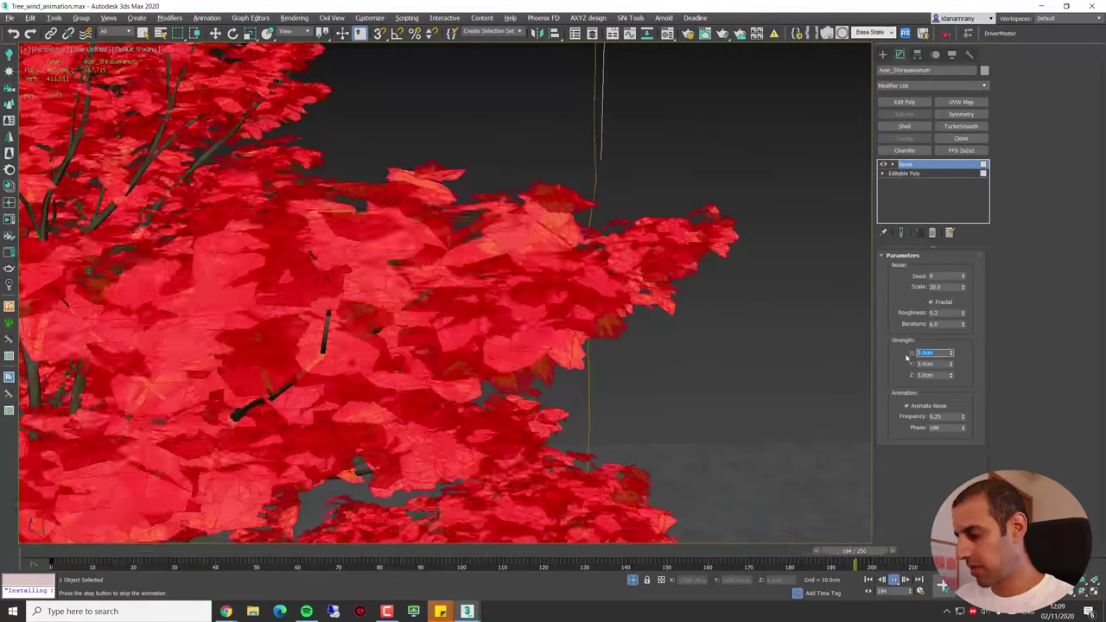
type("3")
key("Tab")
type("3")
key("Tab")
type("3")
key("Return")
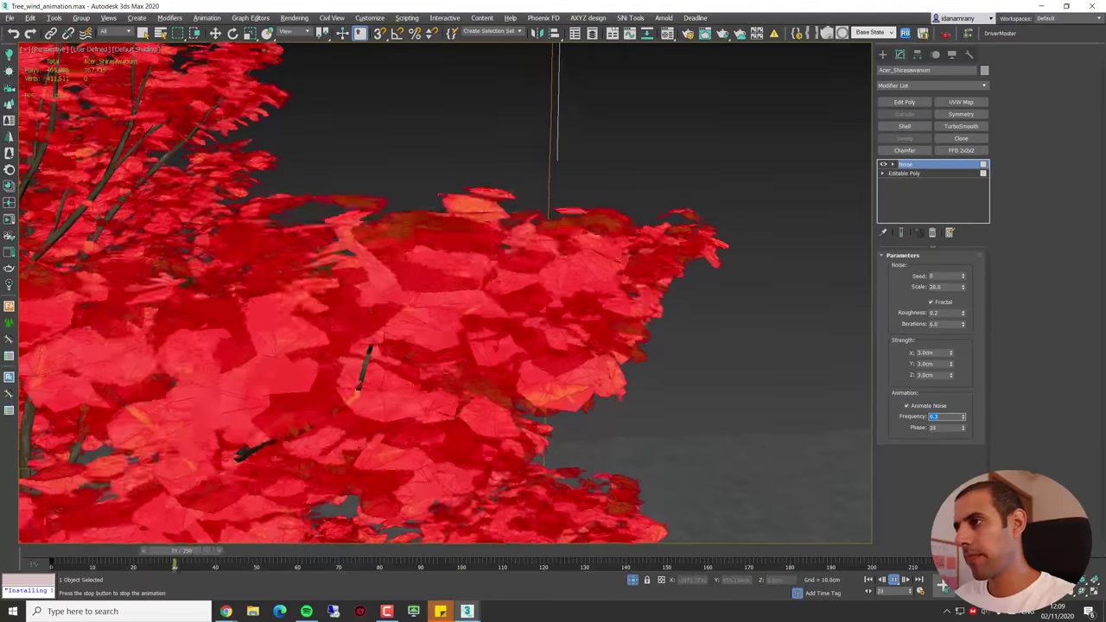
Step: Hide the leaf selection highlight and examine the animated leaf motion from several distances and angles
left_click(882, 54)
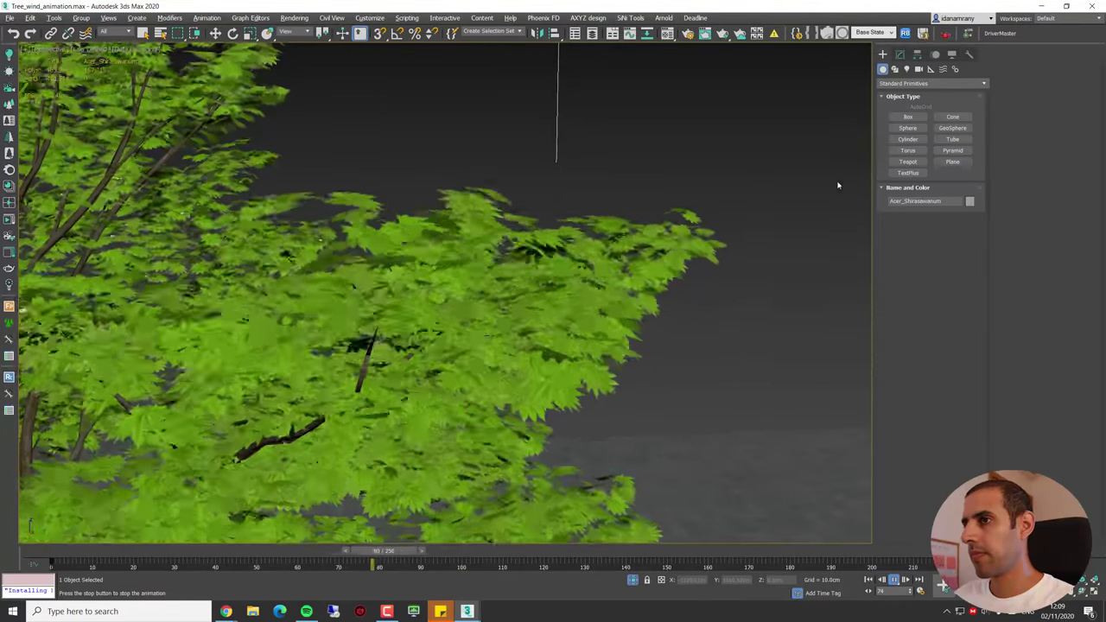
scroll(819, 247, "down", 4)
middle_click_drag(818, 247, 815, 248, "alt")
scroll(816, 248, "up", 4)
scroll(815, 248, "up", 2)
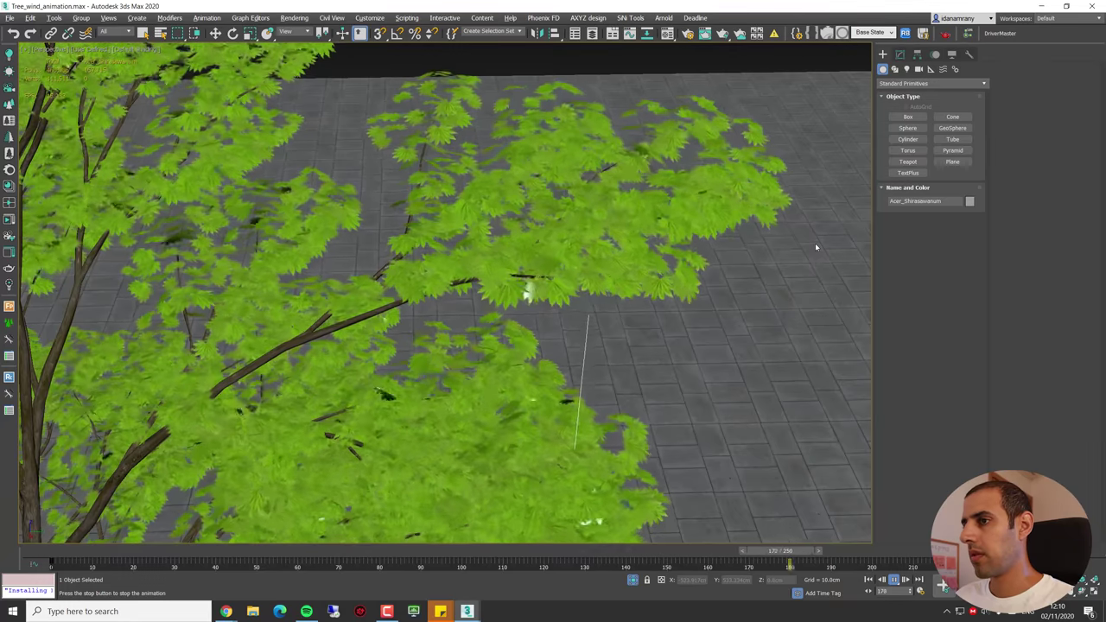
middle_click_drag(815, 248, 711, 230, "alt")
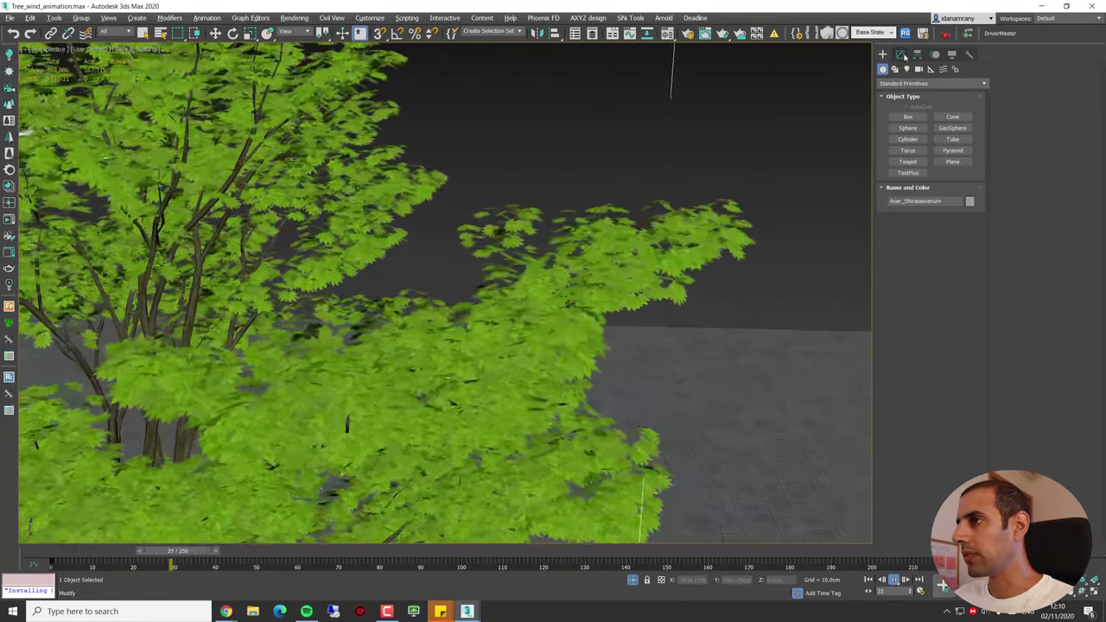
Step: Add an Edit Poly modifier above the leaf Noise modifier and activate its polygon sub-object level with the leaves selected
left_click(900, 54)
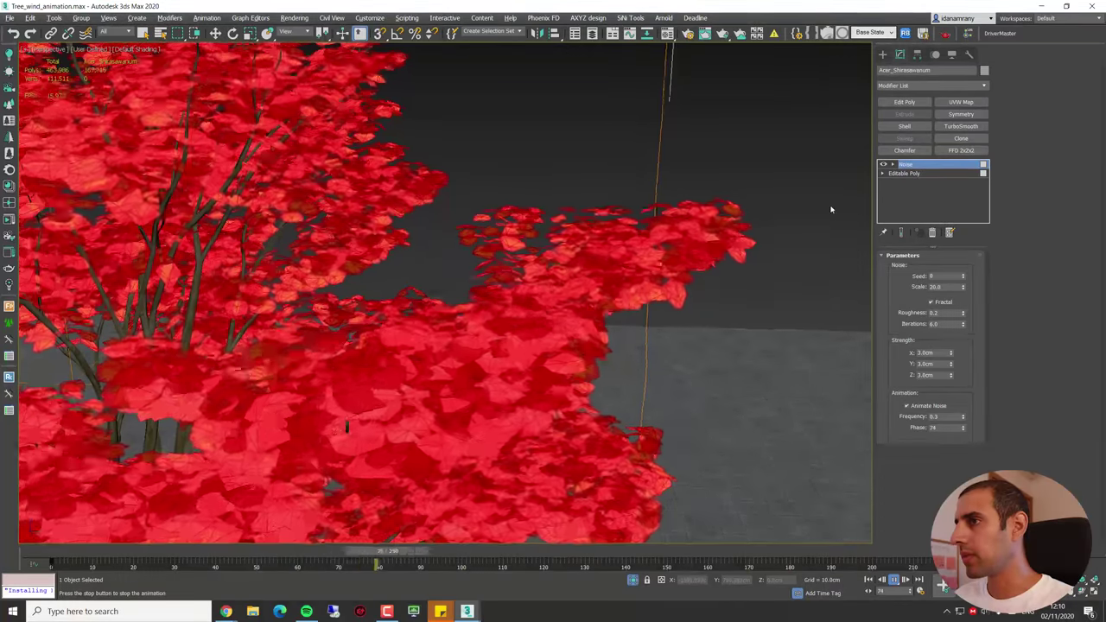
scroll(822, 220, "down", 2)
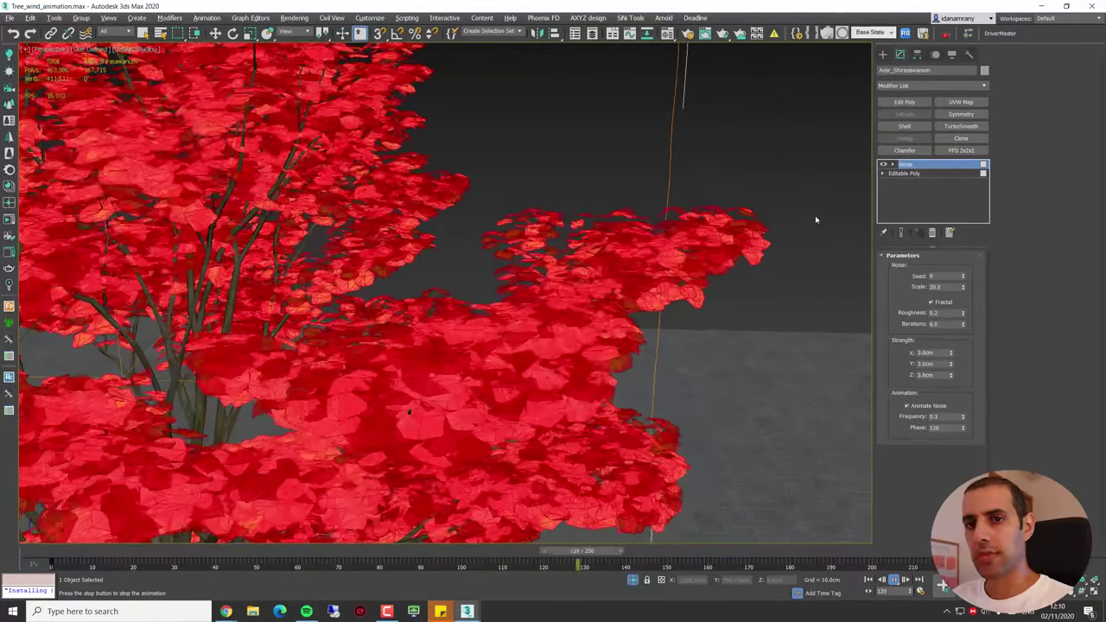
middle_click_drag(825, 219, 818, 212)
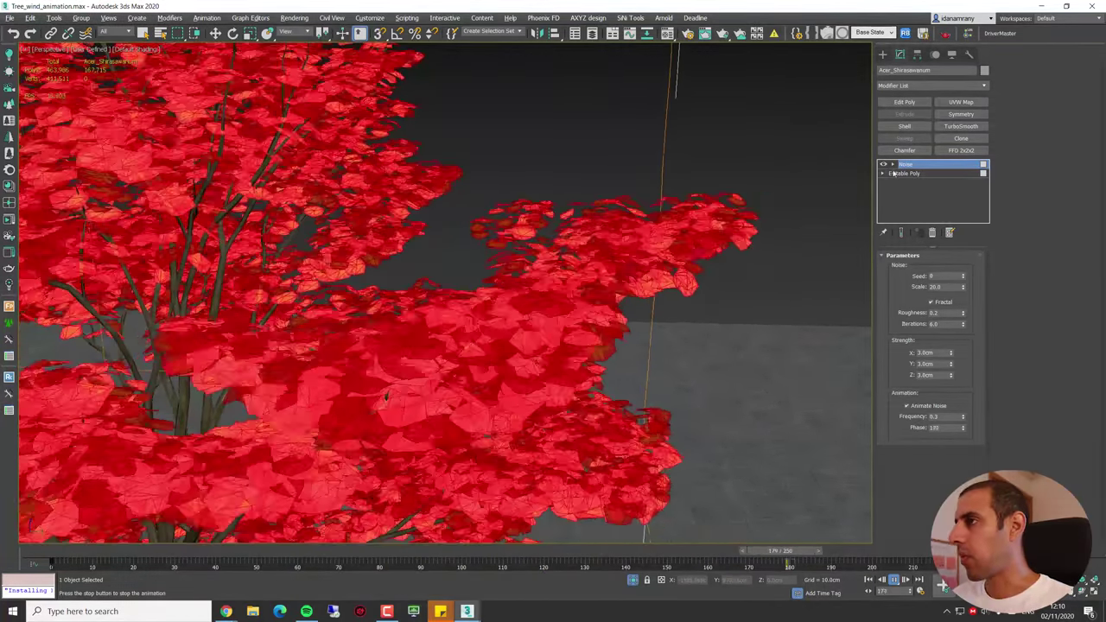
left_click(904, 102)
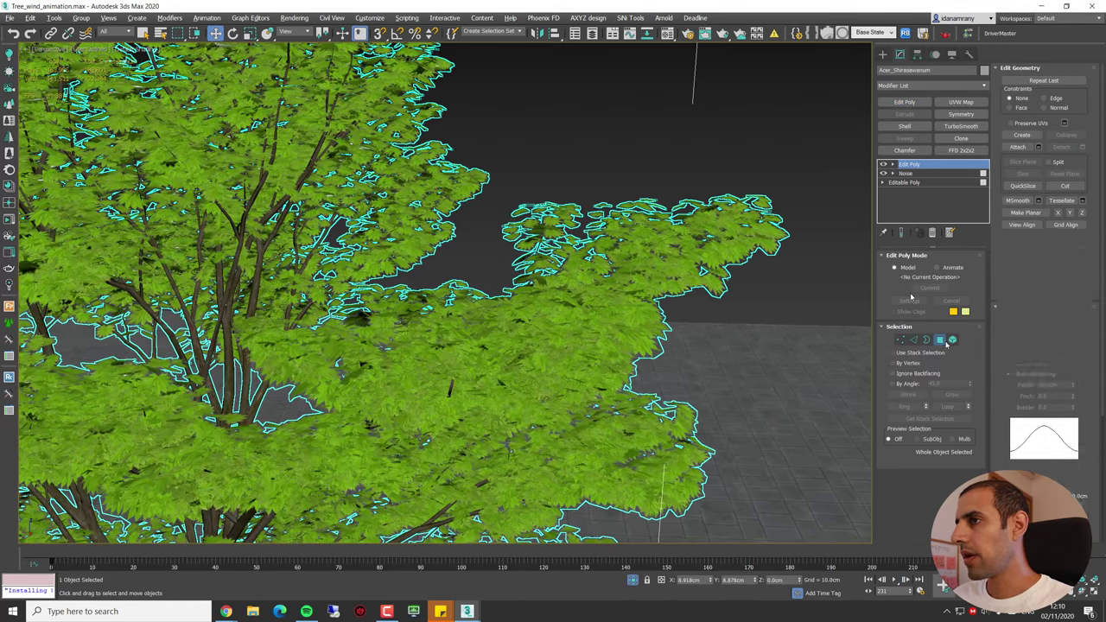
left_click(941, 340)
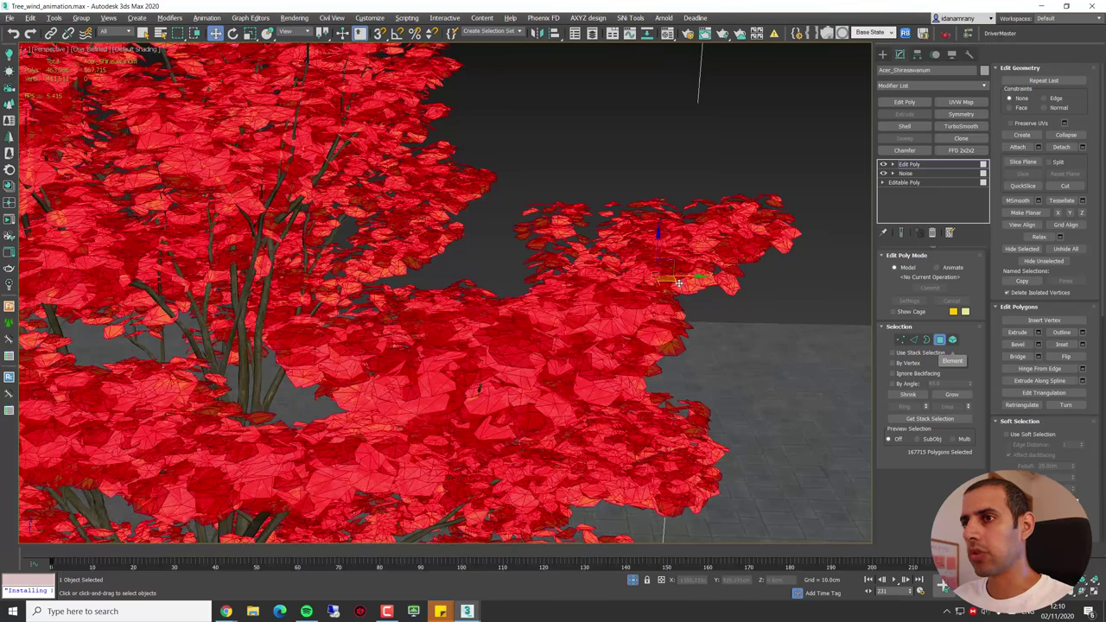
middle_click_drag(652, 269, 734, 247, "alt")
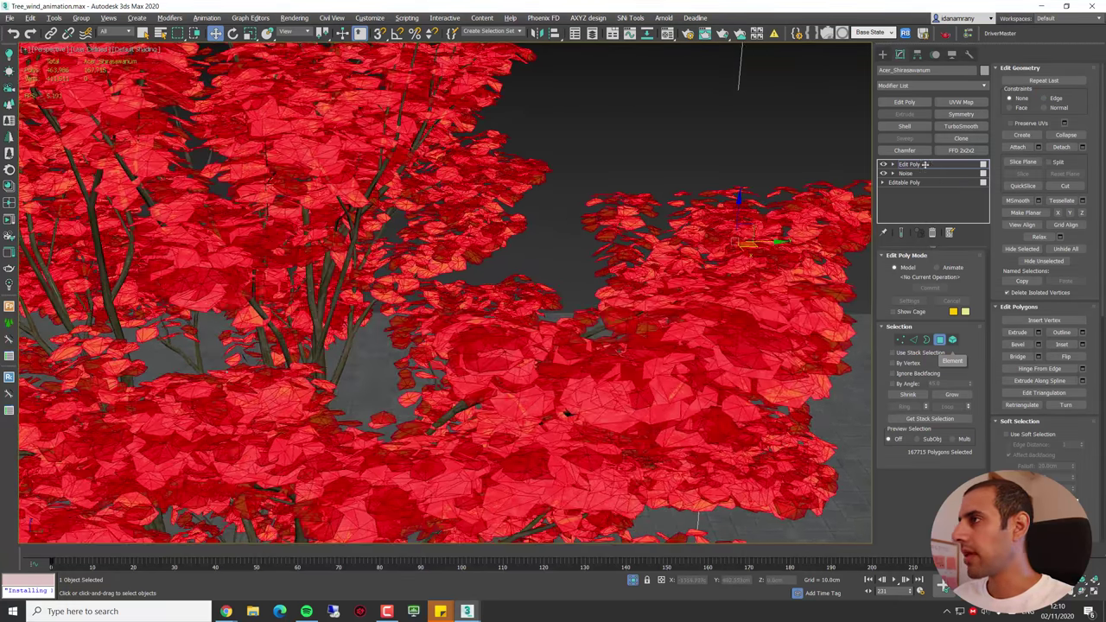
Step: Enable Soft Selection on the leaf polygons and adjust the falloff to about 43 cm so it reaches the branches
left_click(1044, 435)
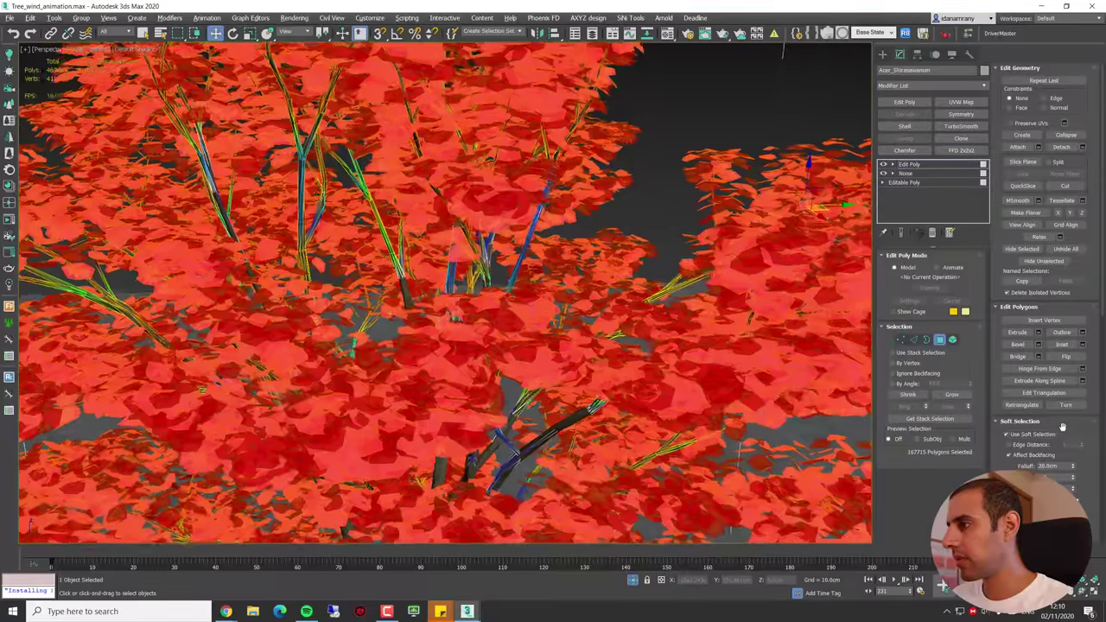
mouse_move(1072, 466)
left_mouse_down()
mouse_move(1066, 433)
mouse_move(1073, 467)
mouse_move(1065, 452)
left_mouse_up()
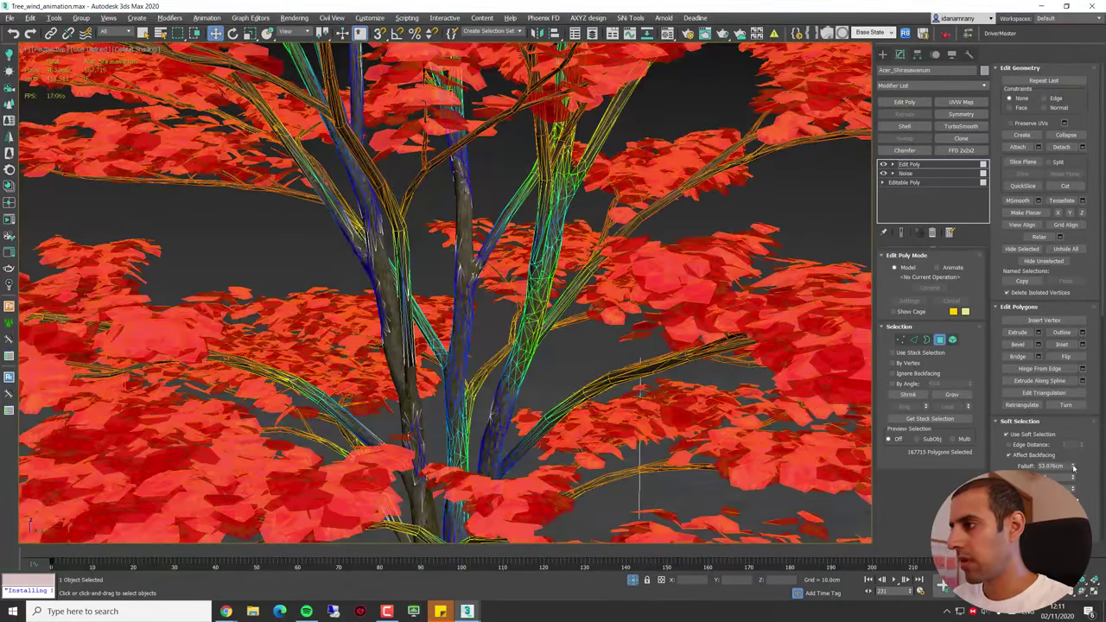
left_click_drag(1072, 467, 1077, 471)
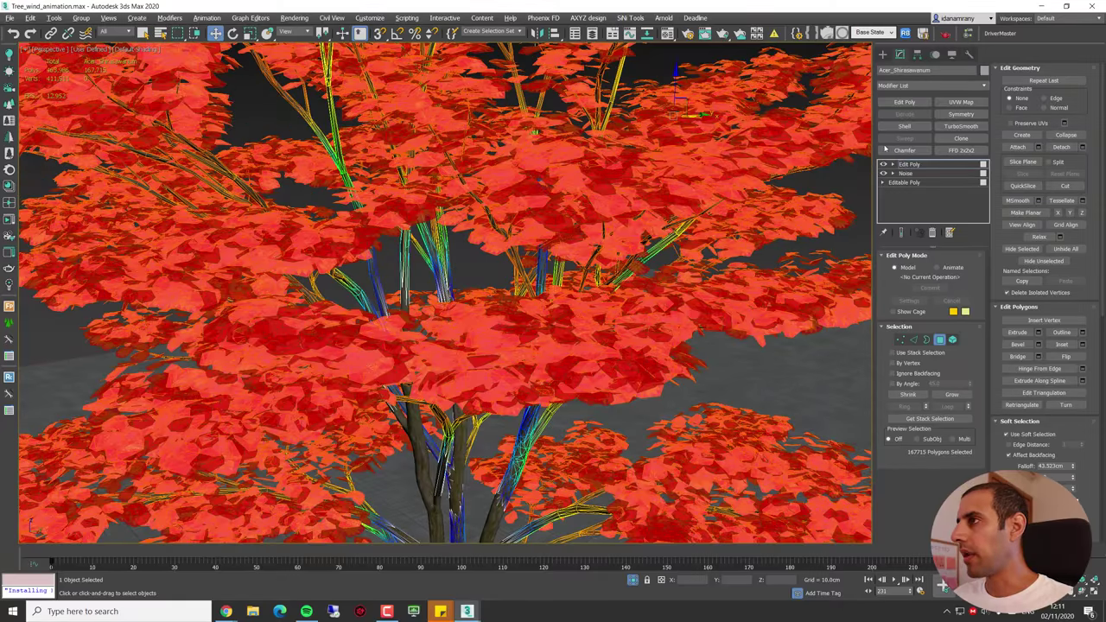
Step: Add a second Noise modifier above the Edit Poly and turn off the first Noise modifier
left_click(944, 86)
scroll(968, 259, "down", 5)
scroll(941, 328, "down", 3)
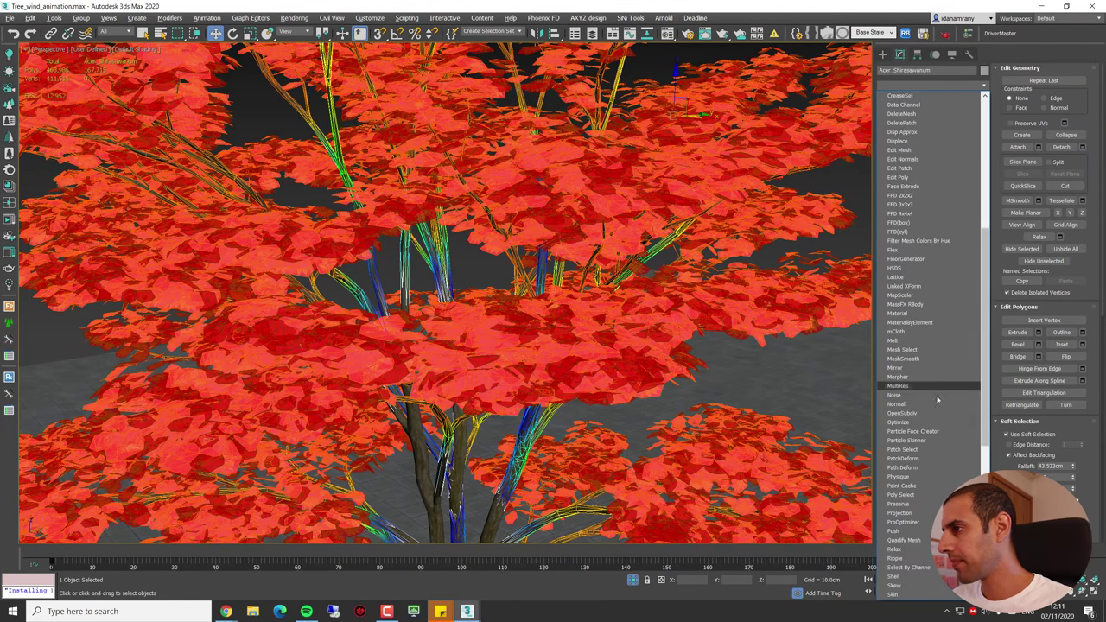
left_click(938, 397)
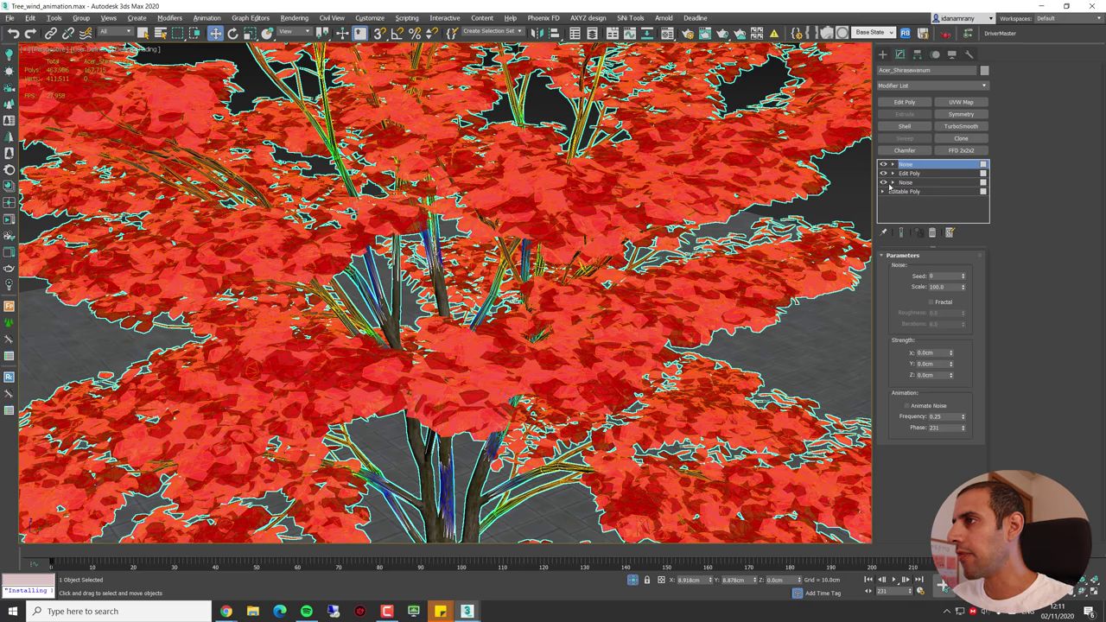
left_click(884, 182)
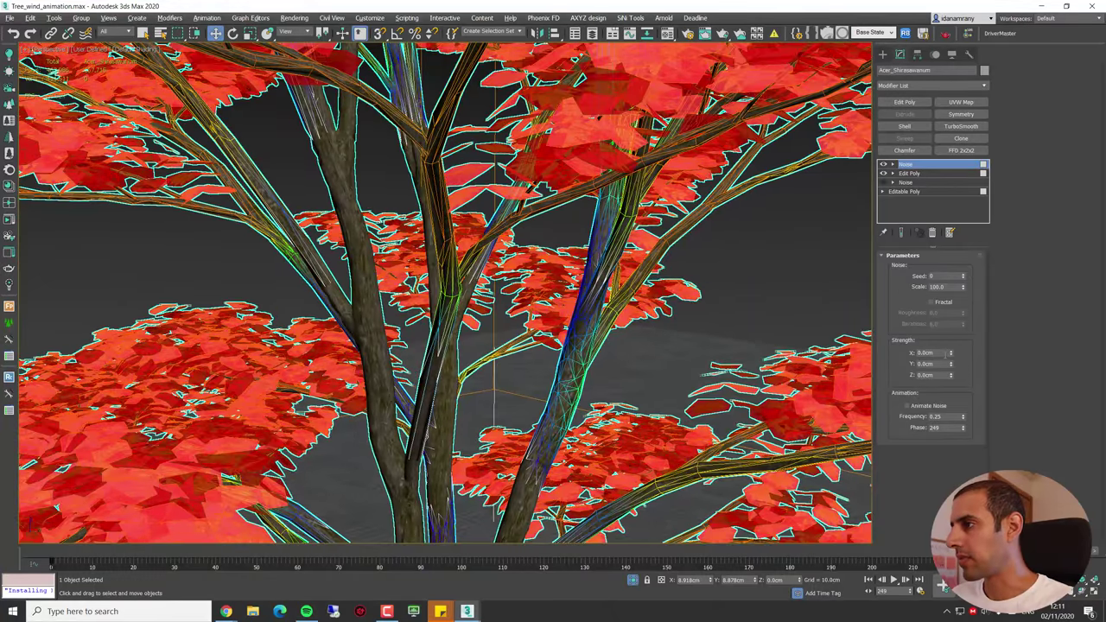
Step: Set the second Noise modifier's strength to 10 cm on X, Y and Z
key("Tab")
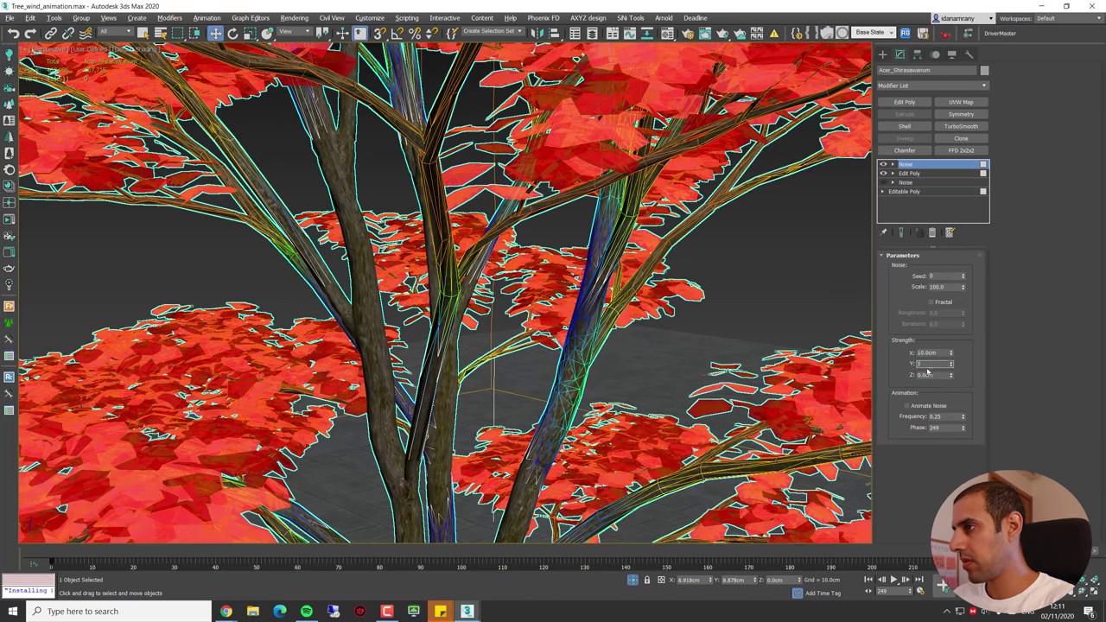
type("10.0cm")
key("Tab")
type("10")
key("Return")
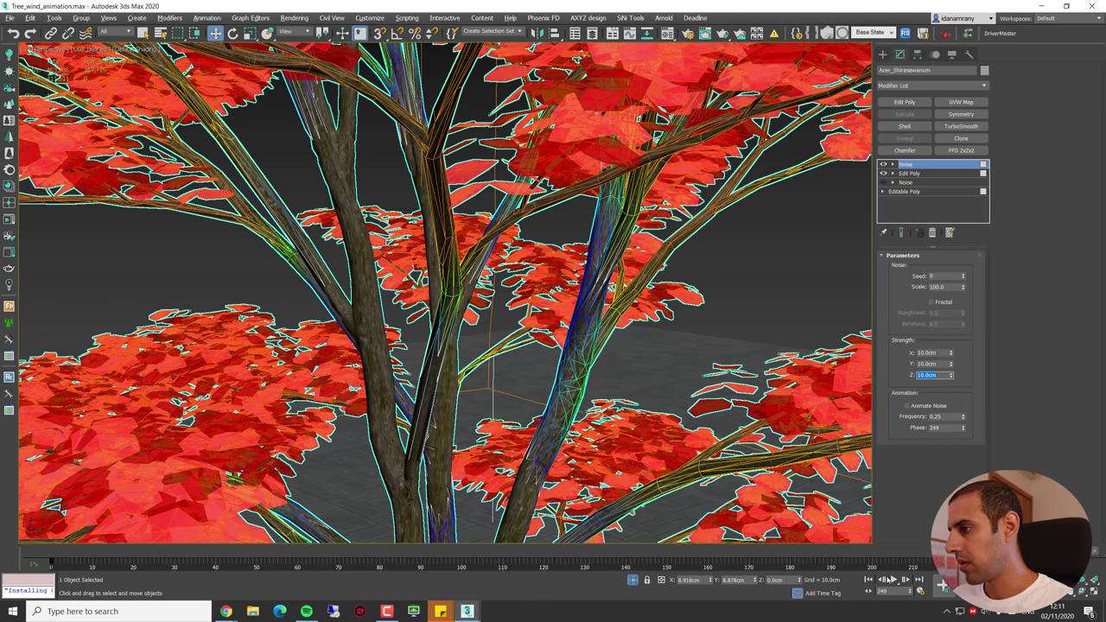
Step: Turn on Animate Noise for the second Noise modifier and play the animation to examine the branch motion
left_click(894, 580)
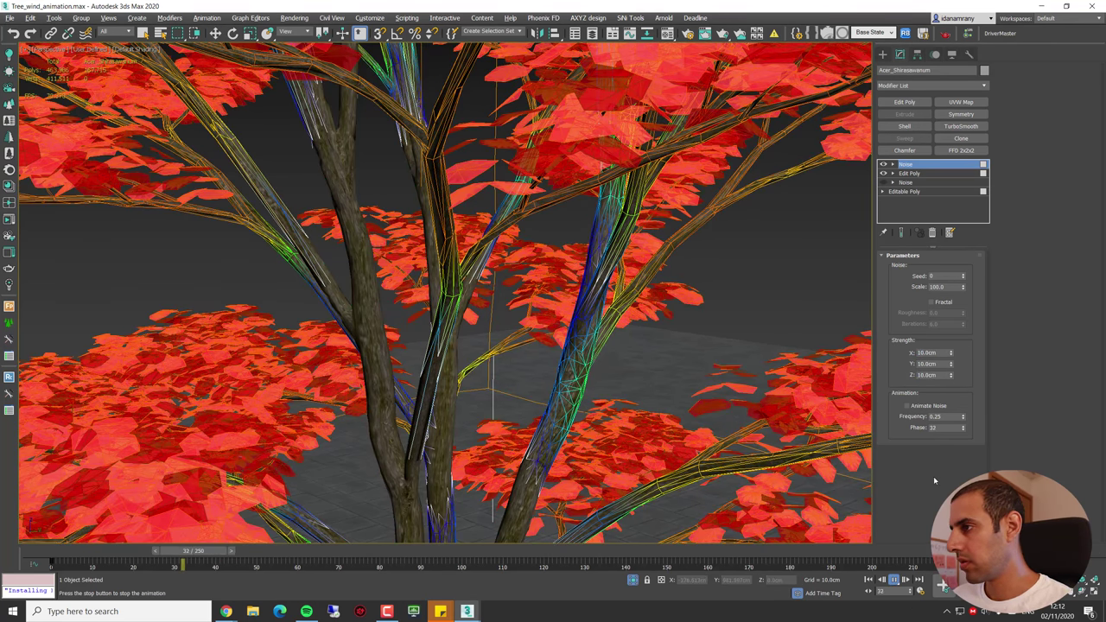
left_click(894, 579)
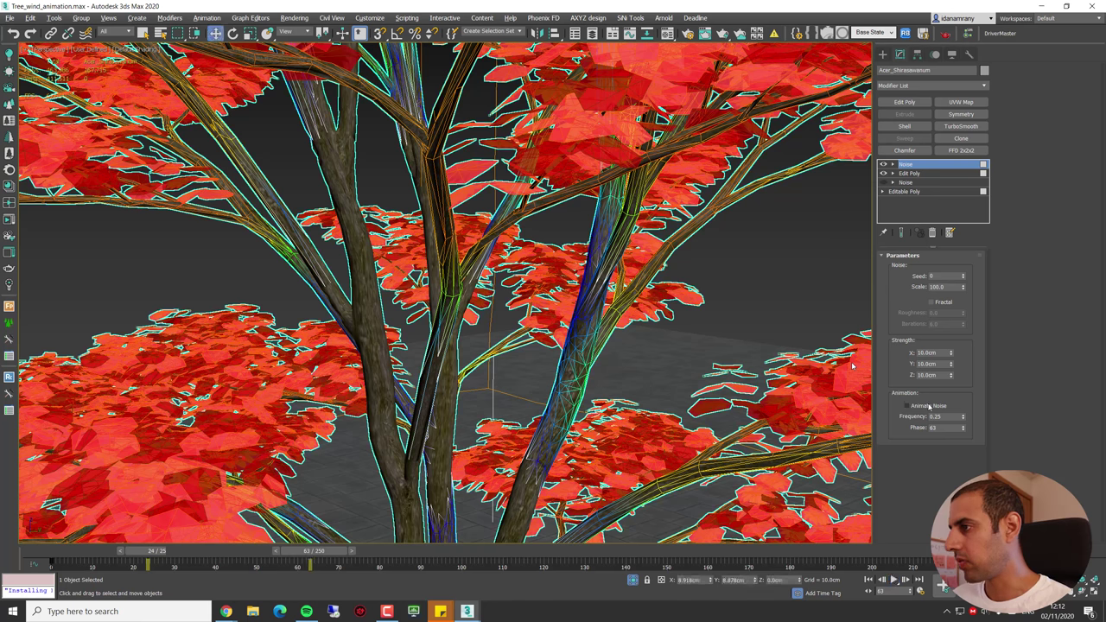
left_click(927, 406)
left_click(894, 579)
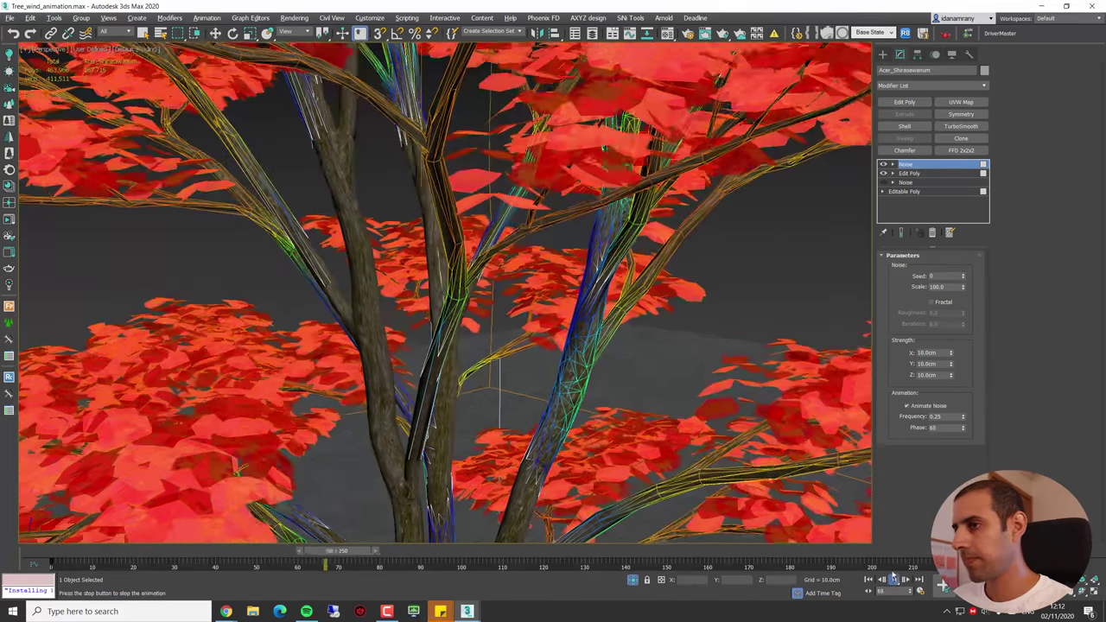
scroll(717, 469, "down", 3)
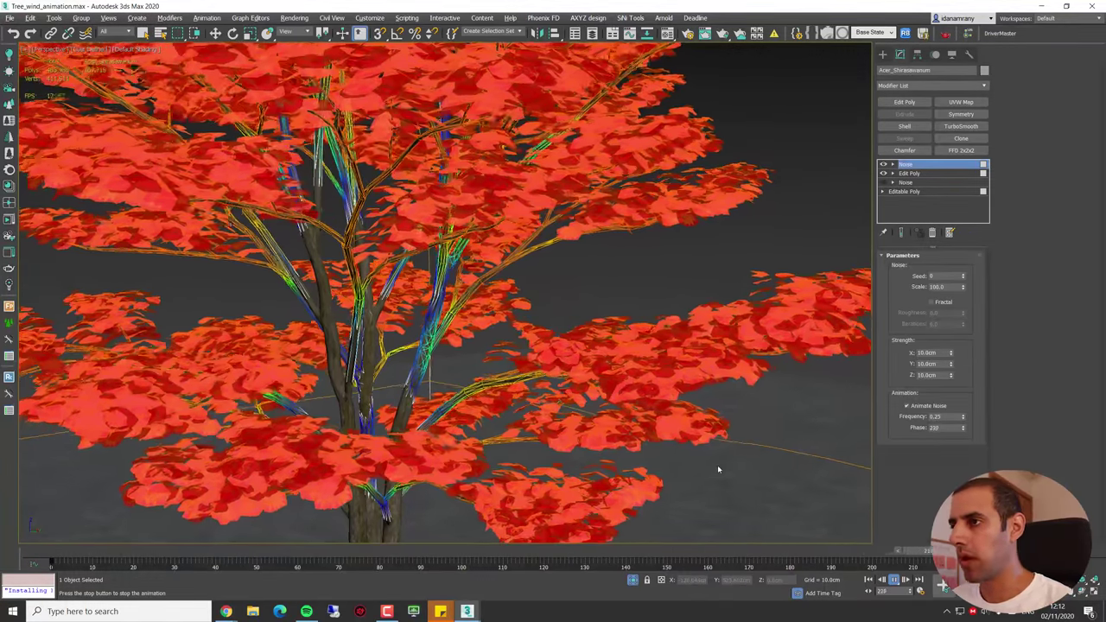
scroll(619, 190, "down", 2)
middle_click_drag(620, 190, 595, 275)
scroll(613, 240, "down", 2)
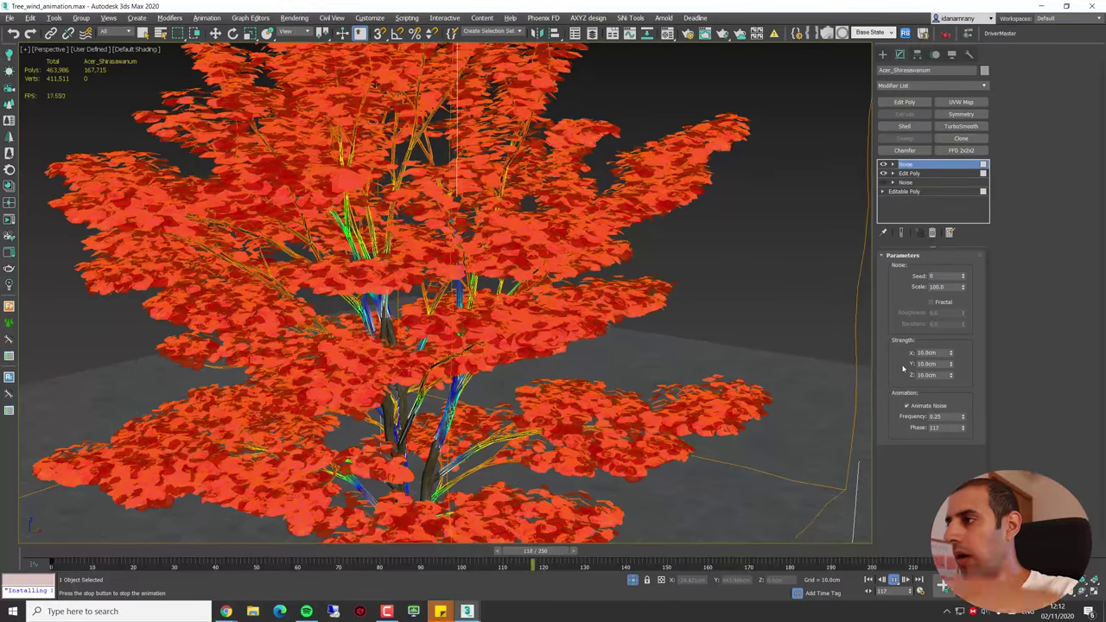
Step: Set the second Noise modifier's X and Y strength to 2 cm
double_click(937, 363)
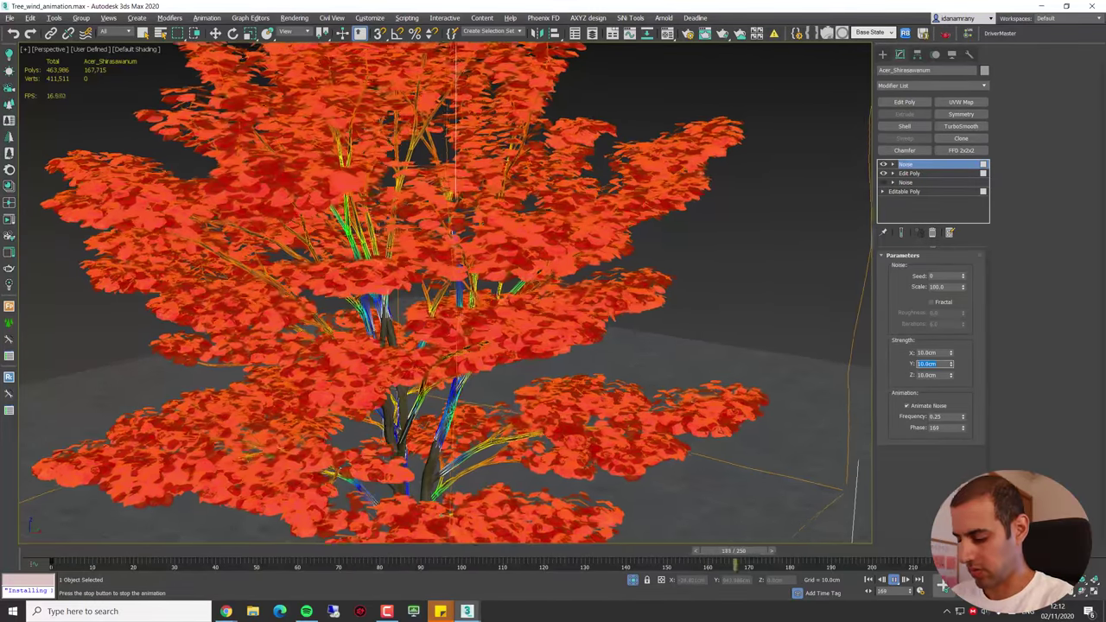
type("2")
key("Return")
double_click(929, 352)
type("2")
key("Return")
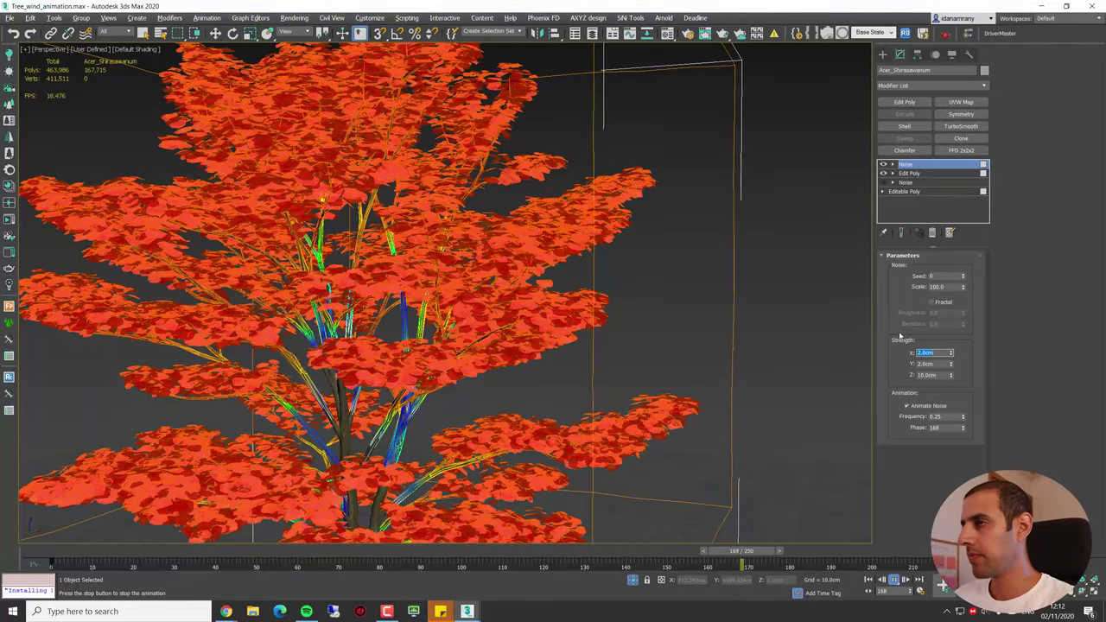
Step: Set the second Noise modifier's scale to 300 while watching the whole tree move
scroll(407, 112, "down", 2)
middle_click_drag(407, 112, 605, 35, "alt")
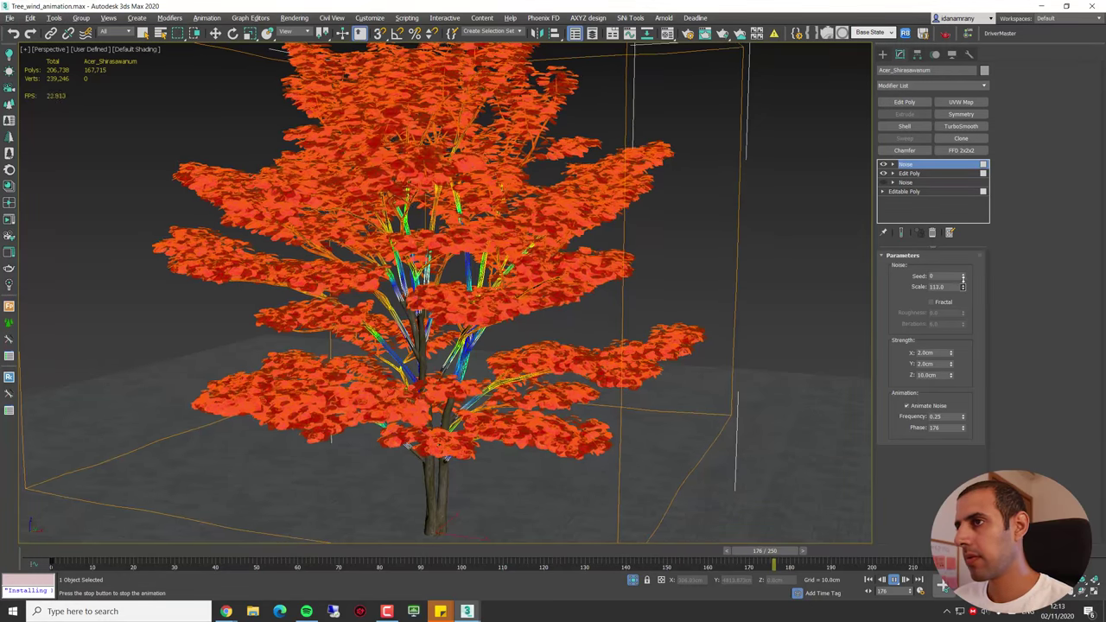
left_click_drag(964, 263, 964, 258)
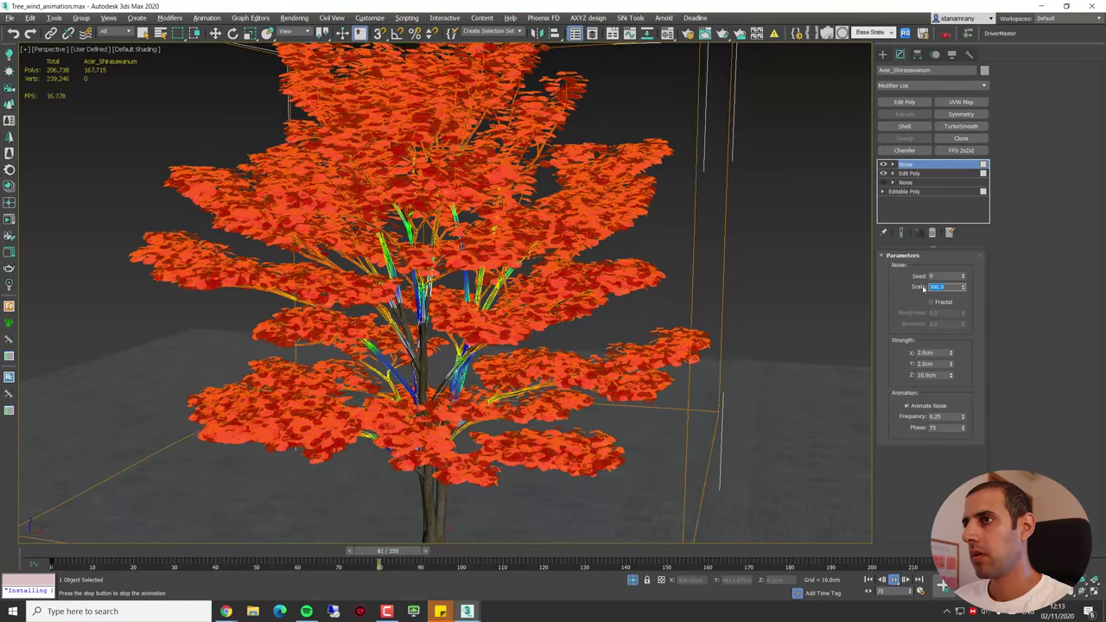
scroll(432, 294, "up", 3)
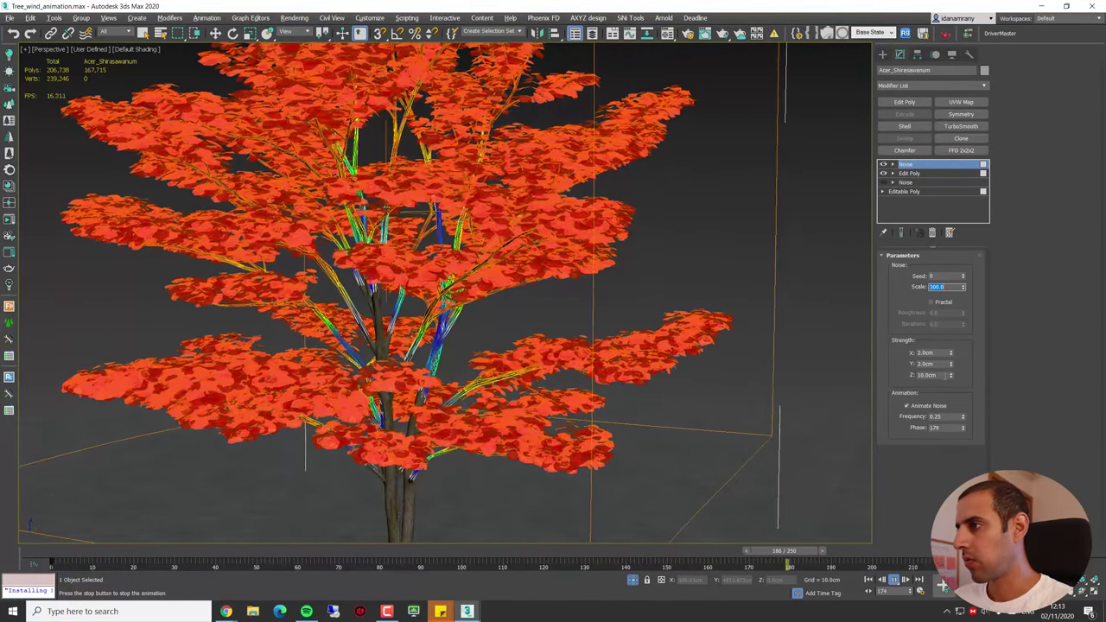
Step: Set the second Noise modifier's strength to 5 cm on X and Y and 20 cm on Z, with frequency 0.1
left_click_drag(944, 376, 910, 372)
type("20")
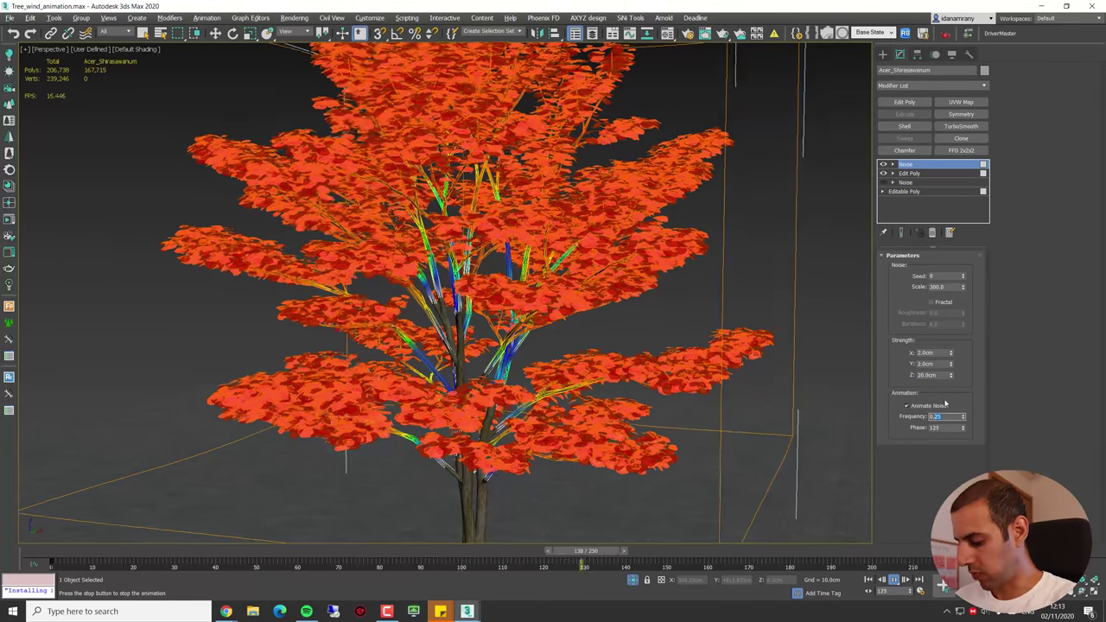
type("0.1")
key("Return")
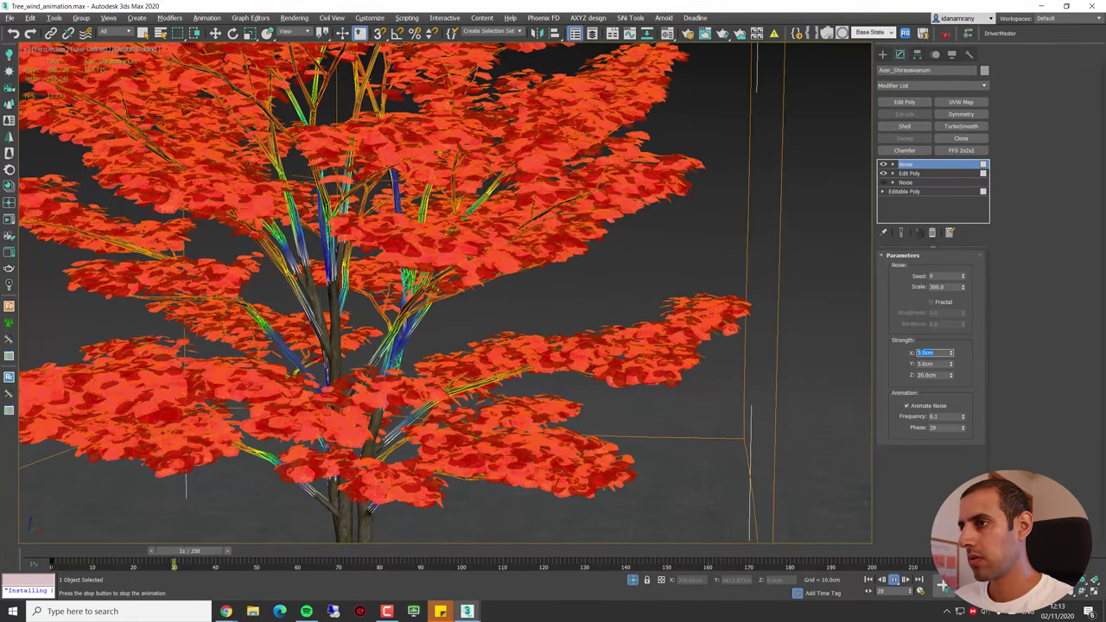
Step: Enable Fractal on the second Noise modifier and set its scale to 250
scroll(335, 405, "down", 4)
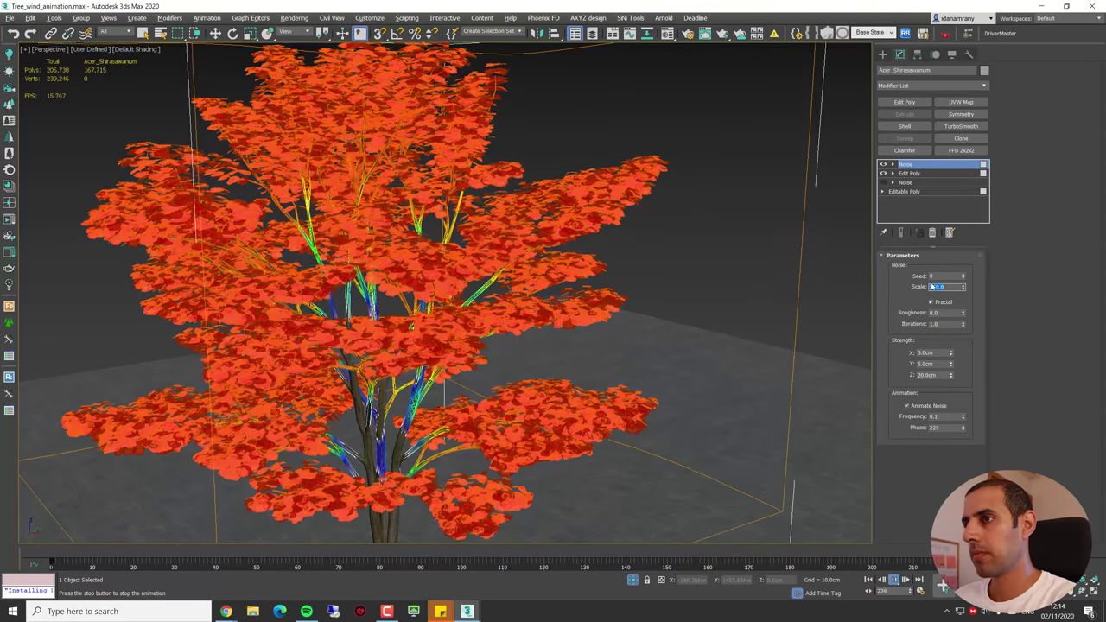
key("z")
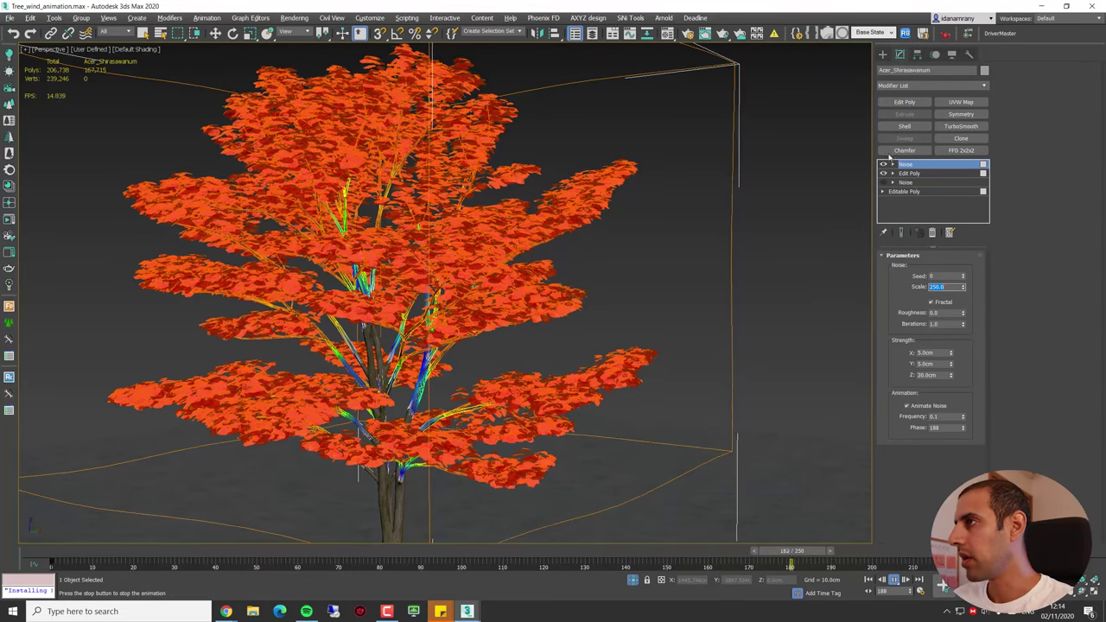
Step: Add another Edit Poly modifier on top of the stack for the whole tree, followed by a Bend modifier
left_click(916, 103)
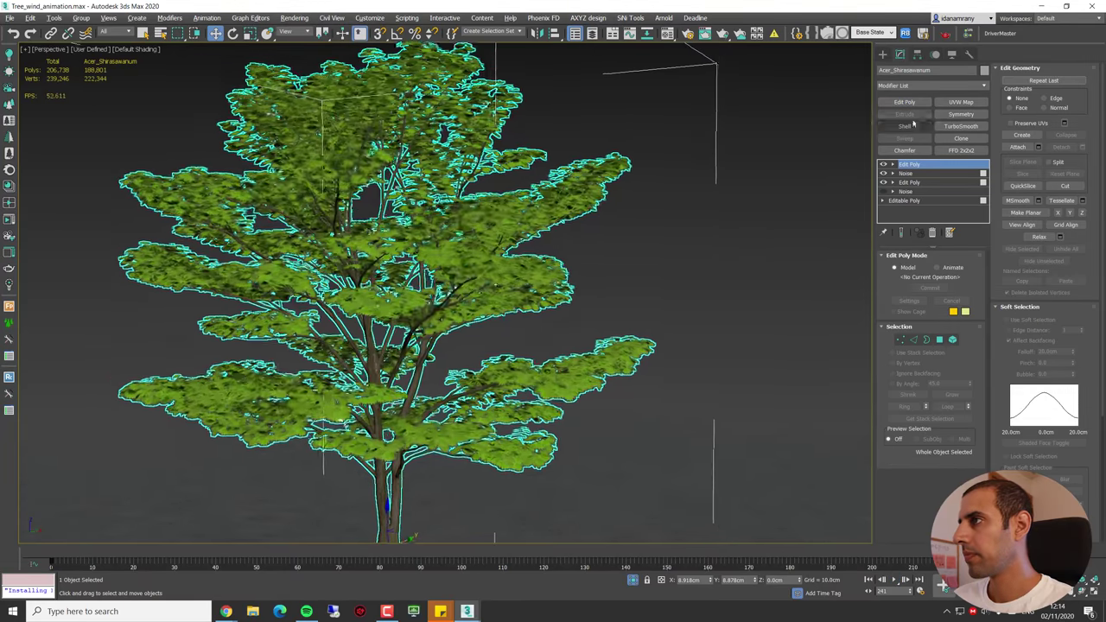
left_click(909, 82)
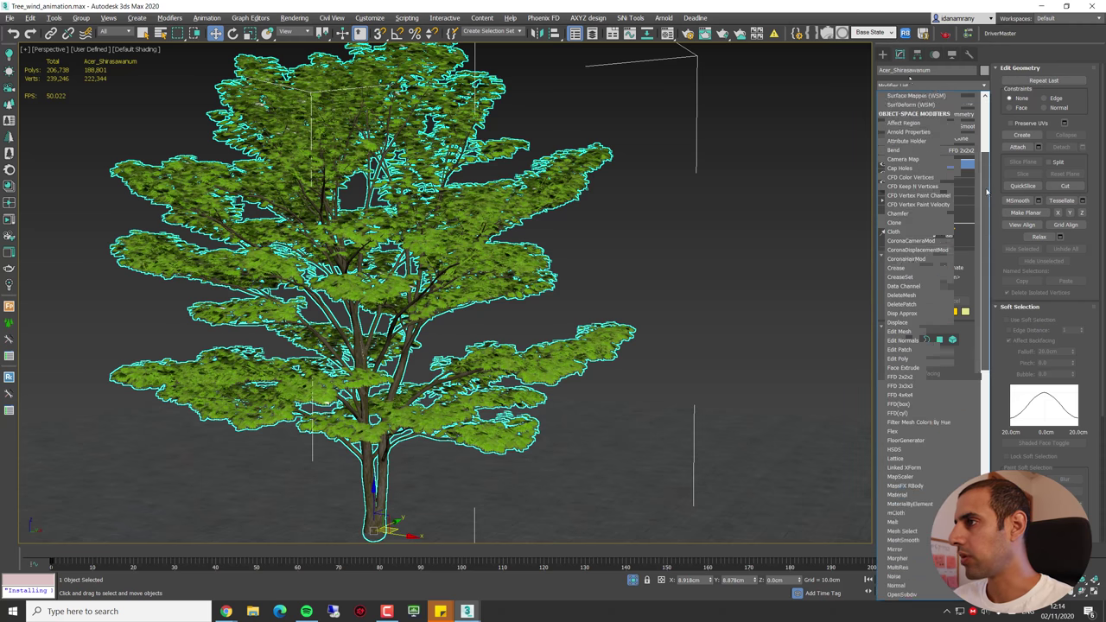
scroll(991, 405, "down", 10)
scroll(991, 405, "down", 1)
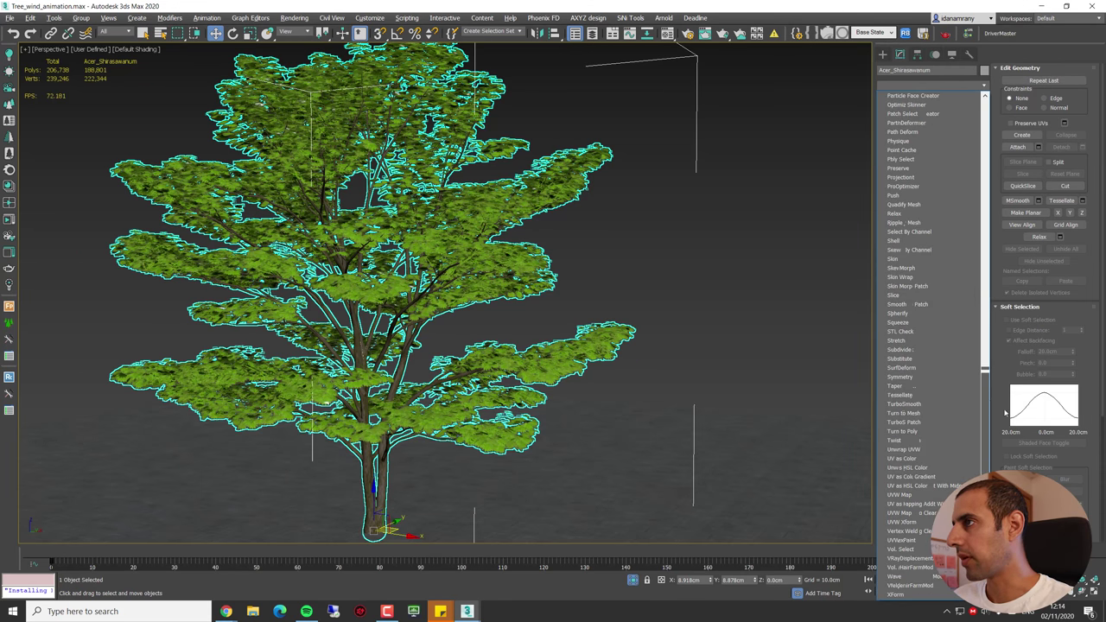
scroll(1005, 408, "up", 18)
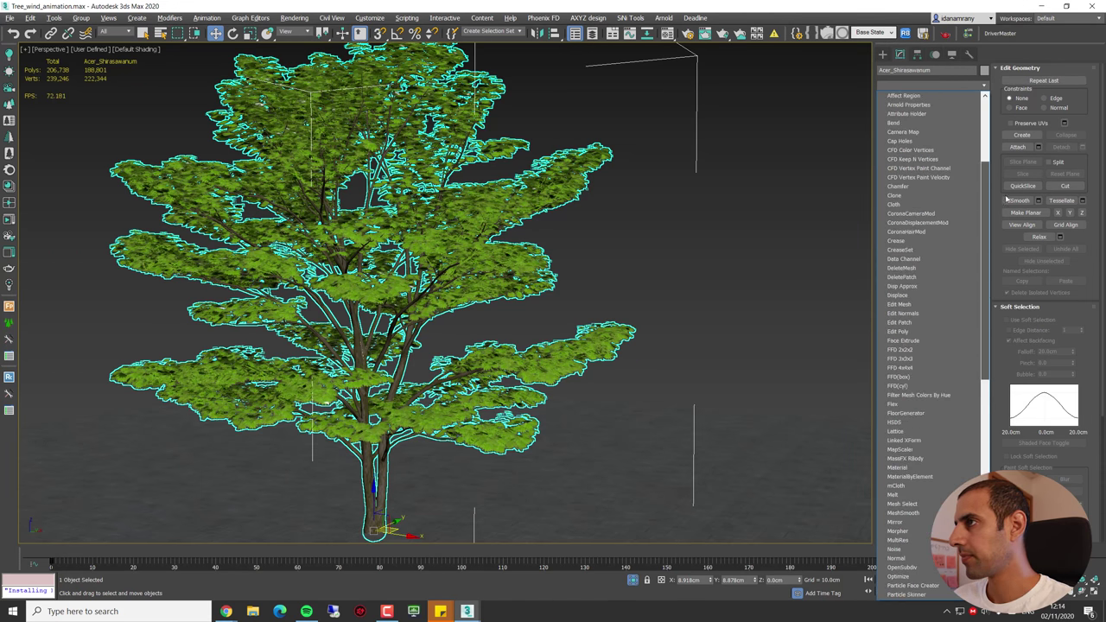
left_click_drag(1004, 199, 992, 178)
left_click(909, 179)
scroll(470, 290, "down", 3)
middle_click_drag(471, 289, 546, 287, "alt")
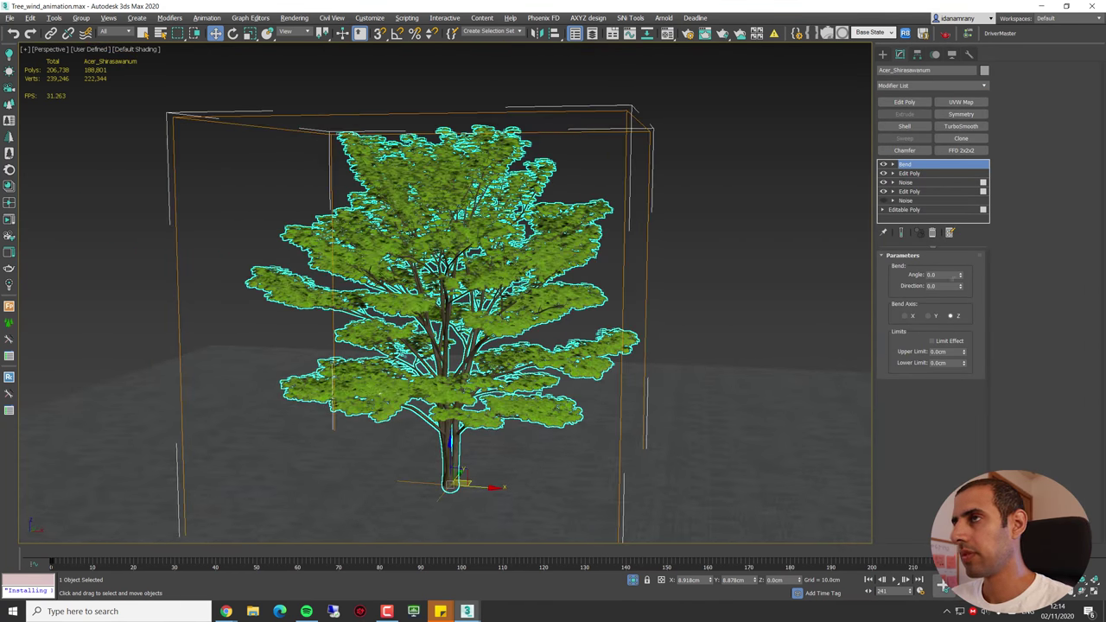
Step: Try out a bend angle on the tree and reset the angle to 0
mouse_move(960, 276)
left_mouse_down()
mouse_move(972, 256)
mouse_move(978, 275)
left_mouse_up()
right_click(962, 277)
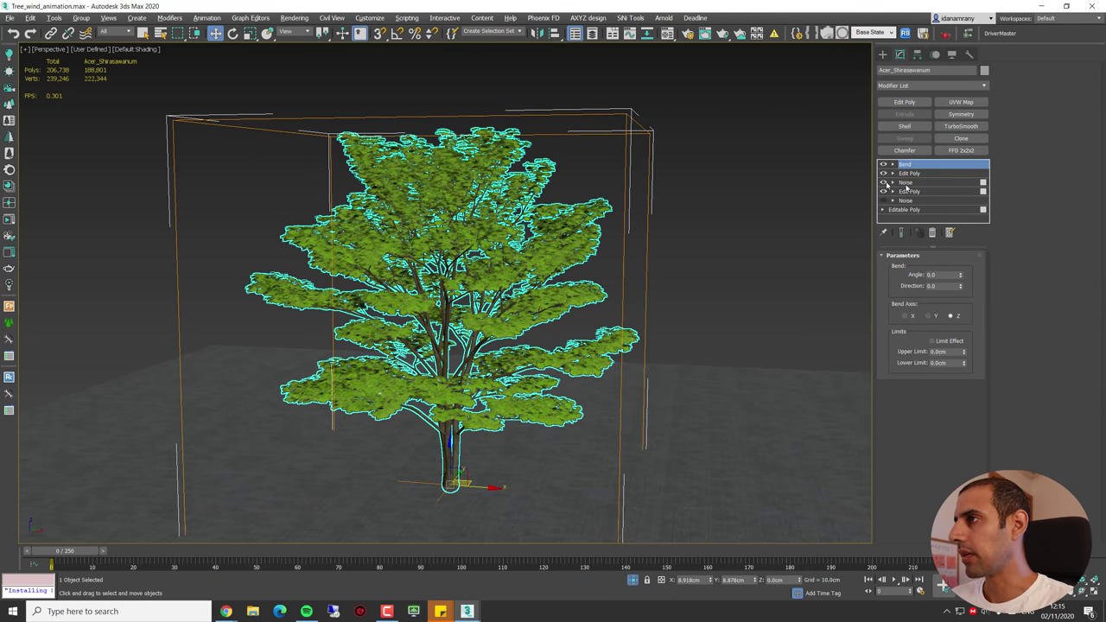
Step: Disable the second Noise modifier and set the Bend modifier's angle to -5 at frame 0
left_click(896, 183)
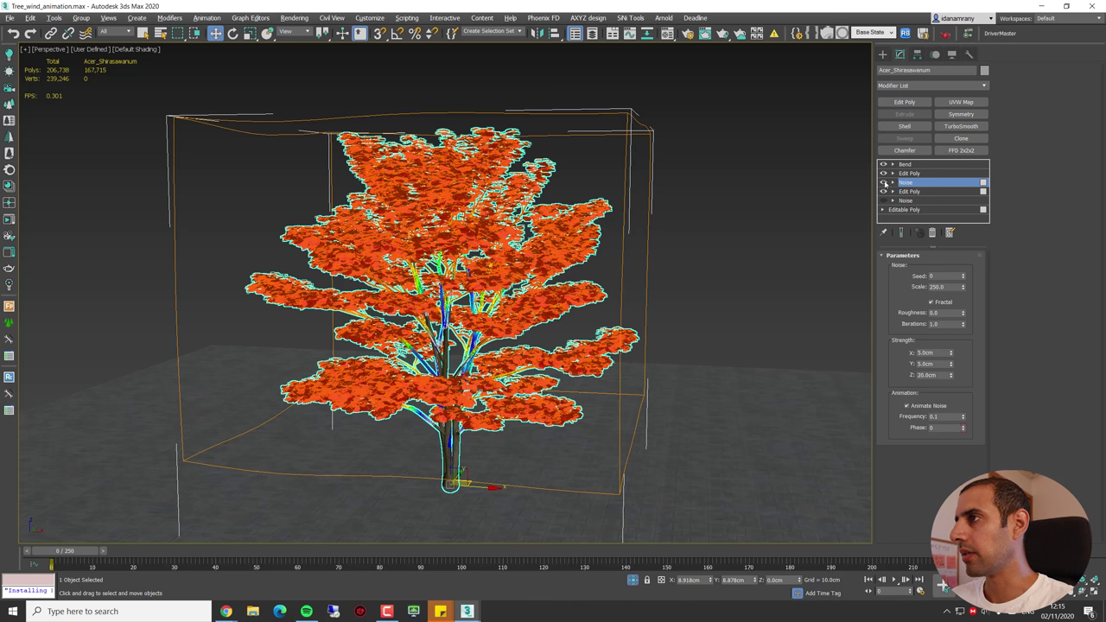
left_click(883, 184)
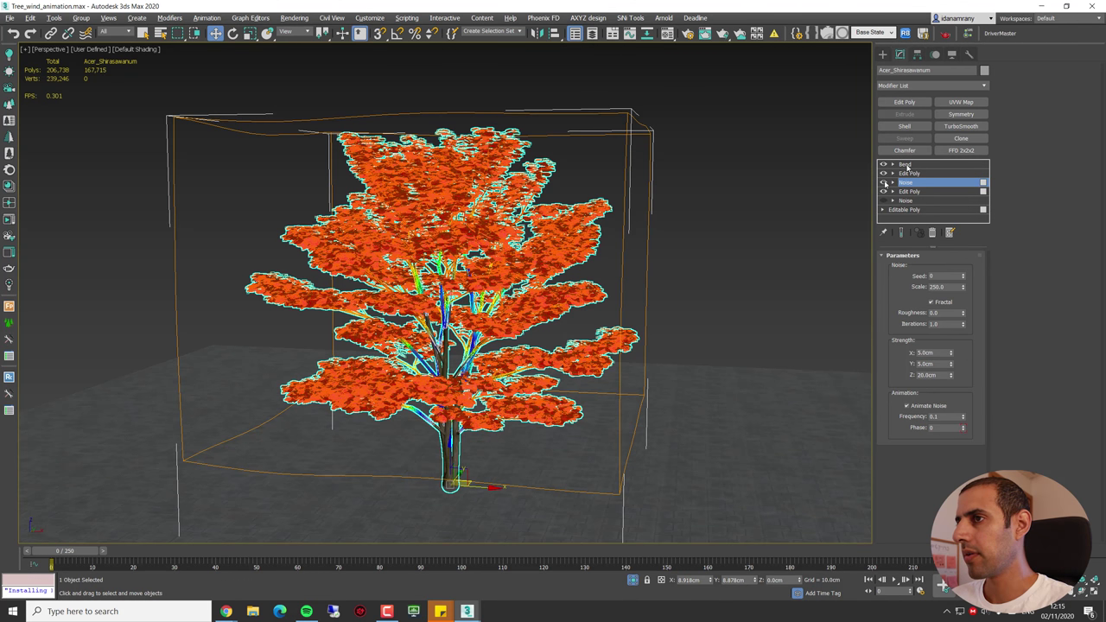
left_click(904, 164)
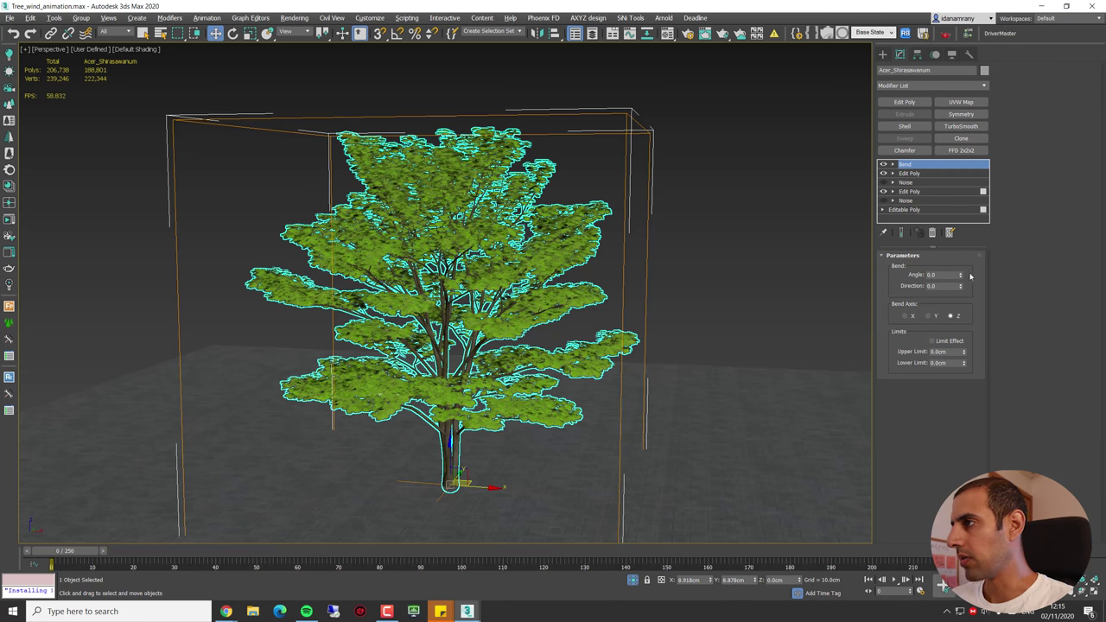
left_click_drag(959, 275, 961, 275)
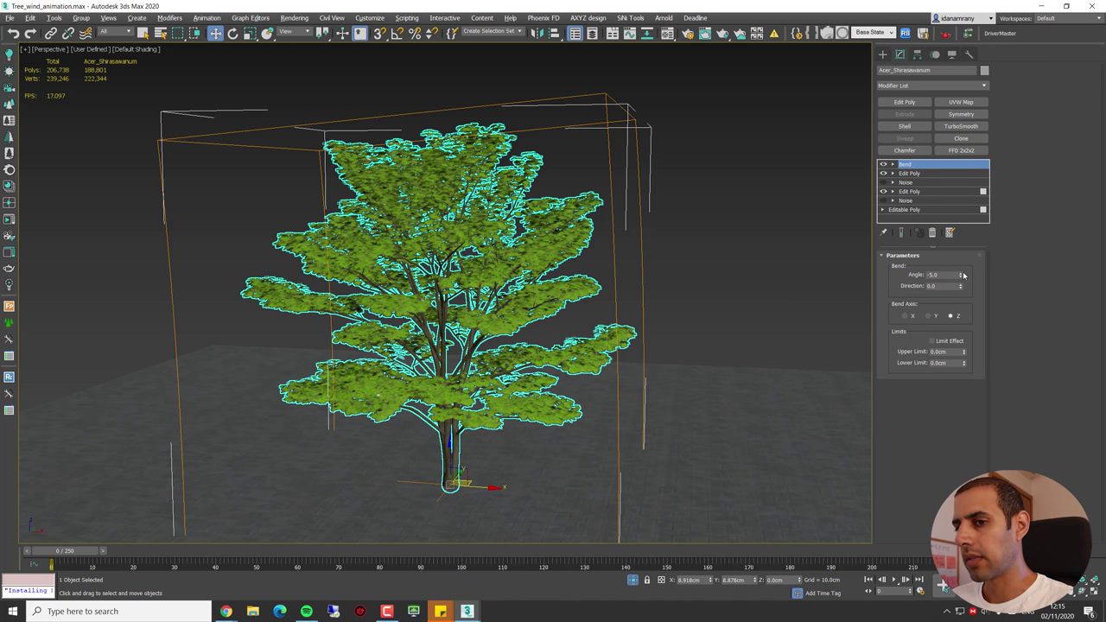
Step: Turn on Auto Key and animate the bend angle to 3.5 at frame 60
key("n")
key("n")
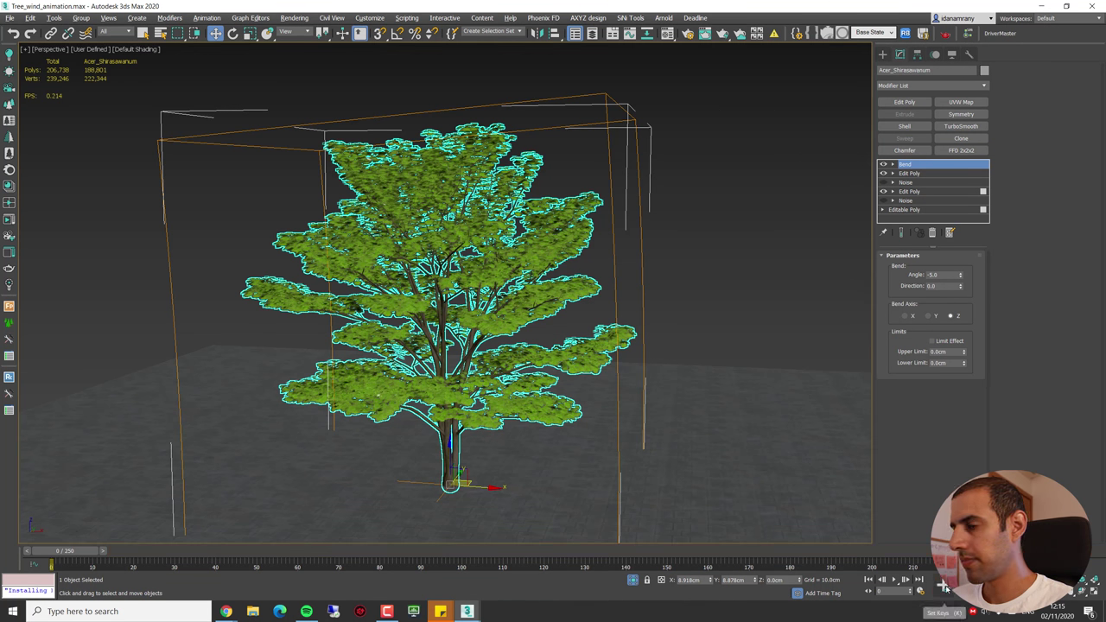
key("n")
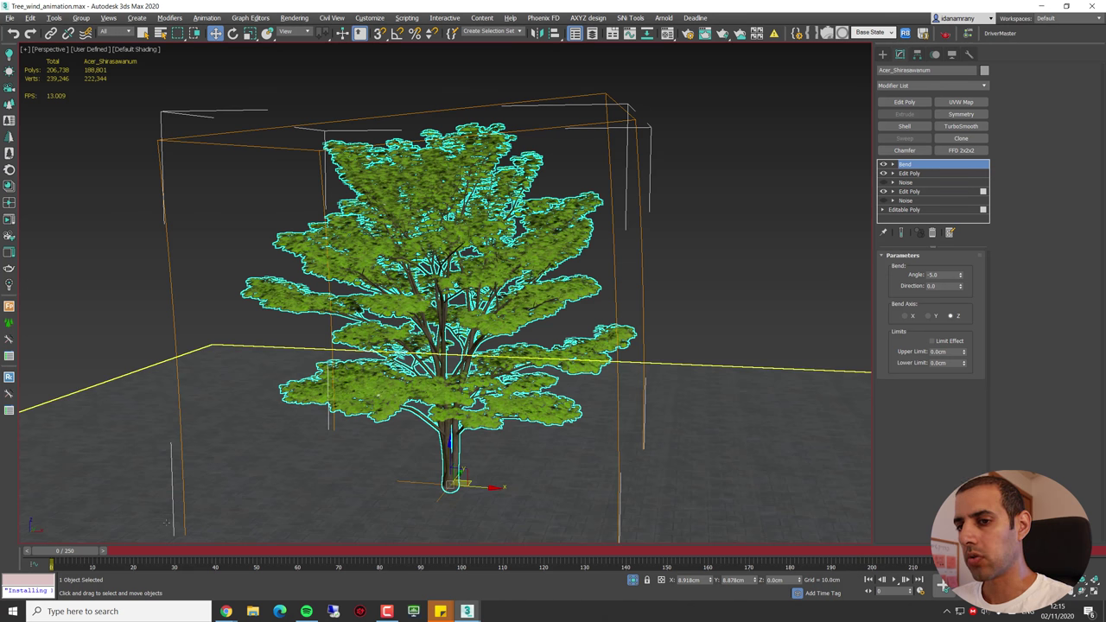
left_click_drag(77, 550, 95, 553)
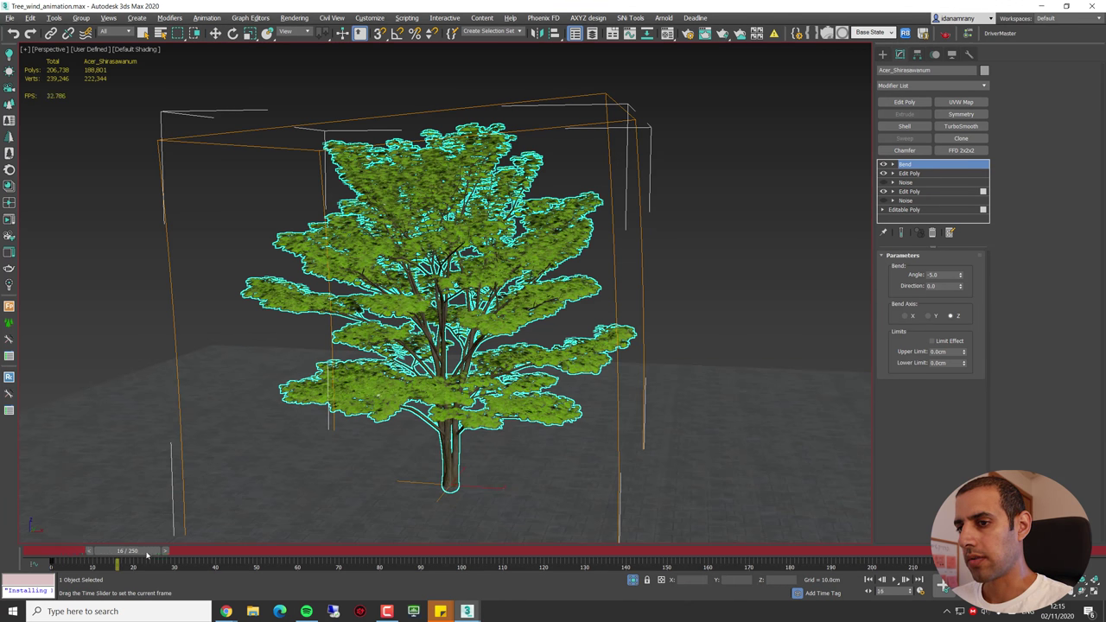
left_click_drag(325, 551, 302, 550)
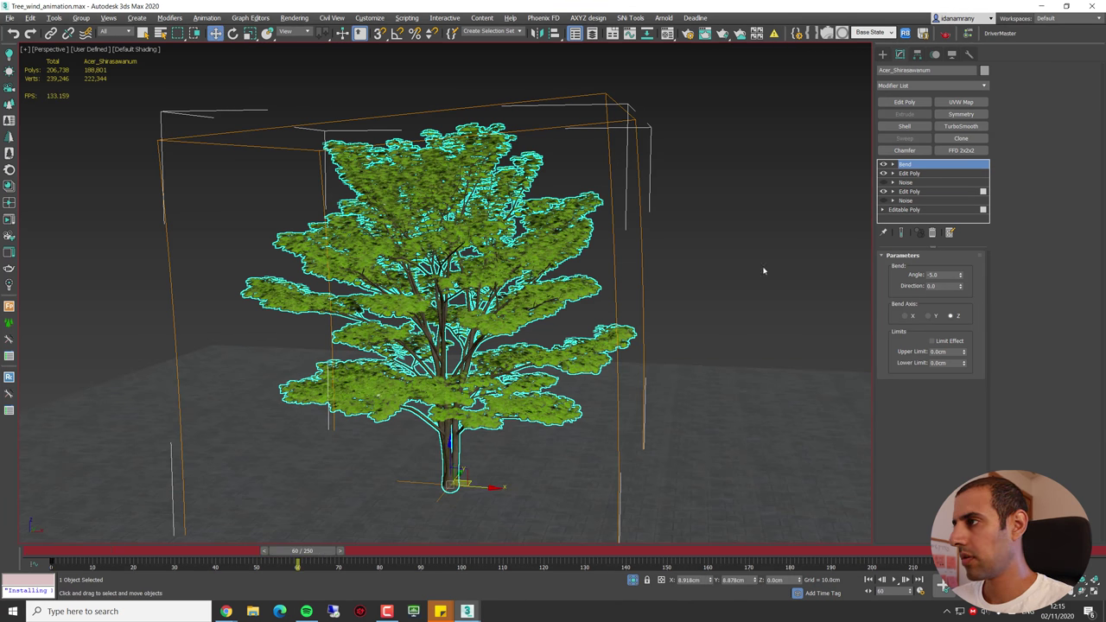
left_click_drag(962, 275, 959, 267)
left_click(962, 274)
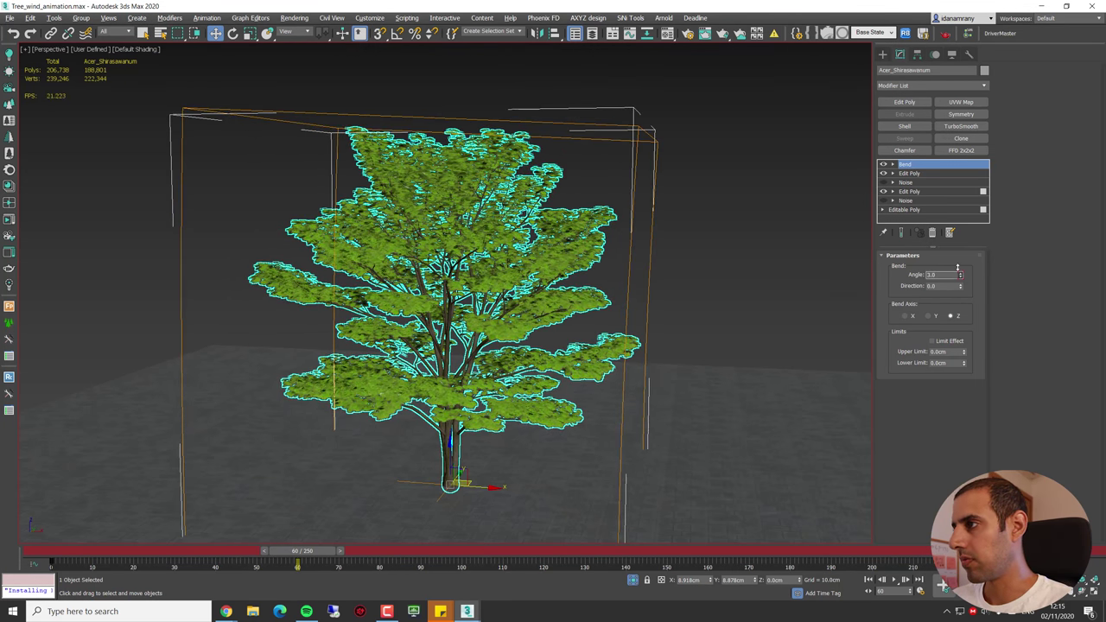
left_click(961, 273)
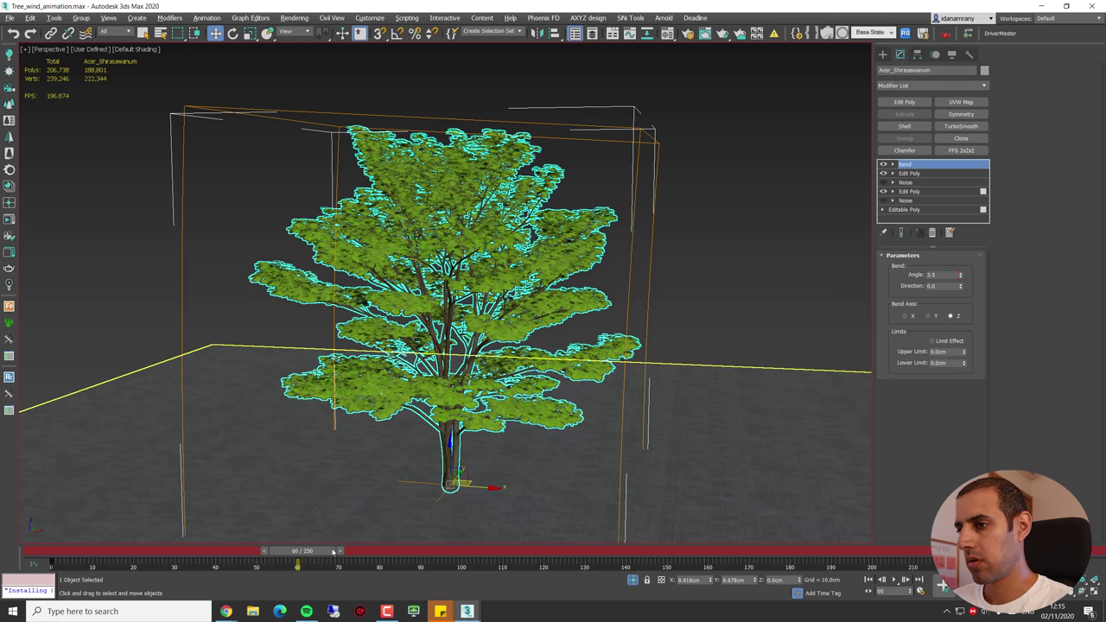
Step: Key the bend angle at -4 on frame 120
left_click_drag(328, 551, 380, 549)
left_click_drag(534, 542, 562, 549)
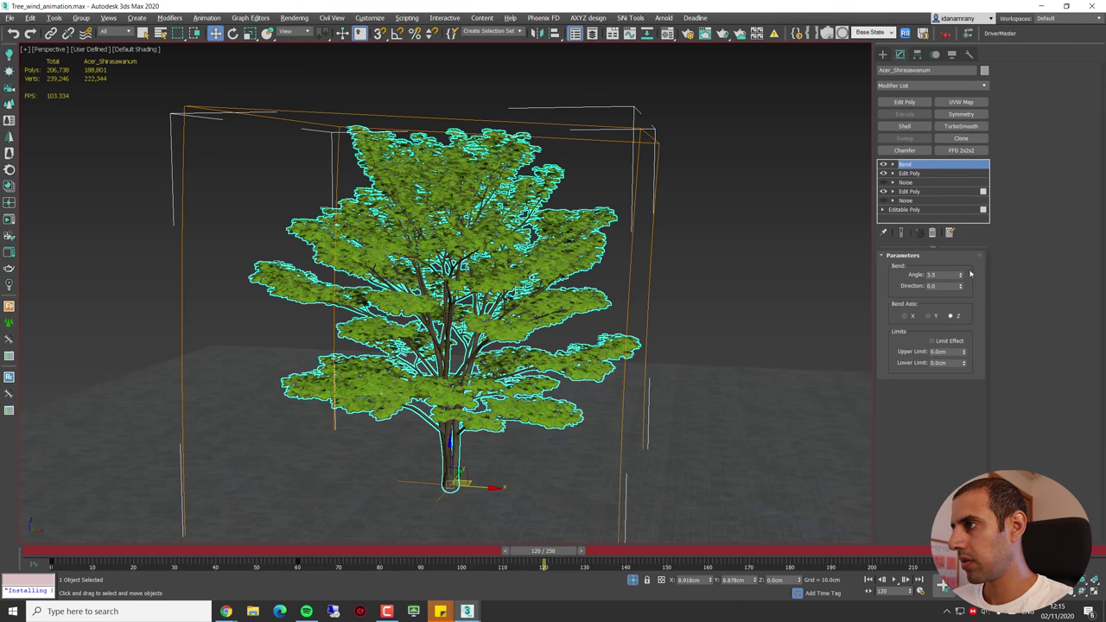
left_click_drag(961, 277, 959, 283)
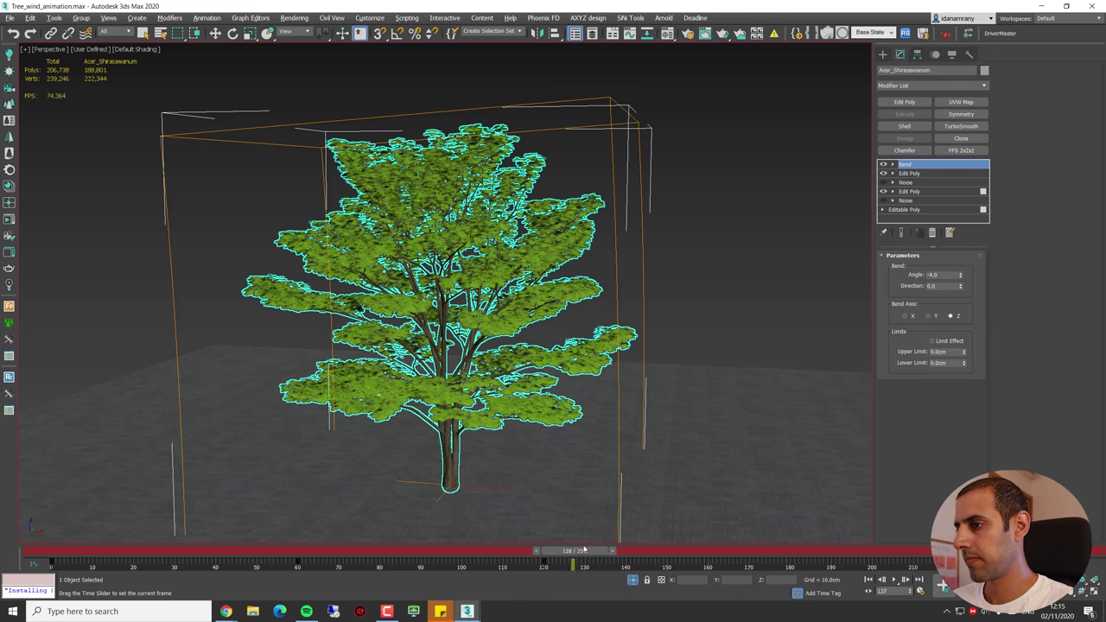
Step: Key the bend angle at 3.5 on frame 177
left_click_drag(584, 550, 777, 549)
key("w")
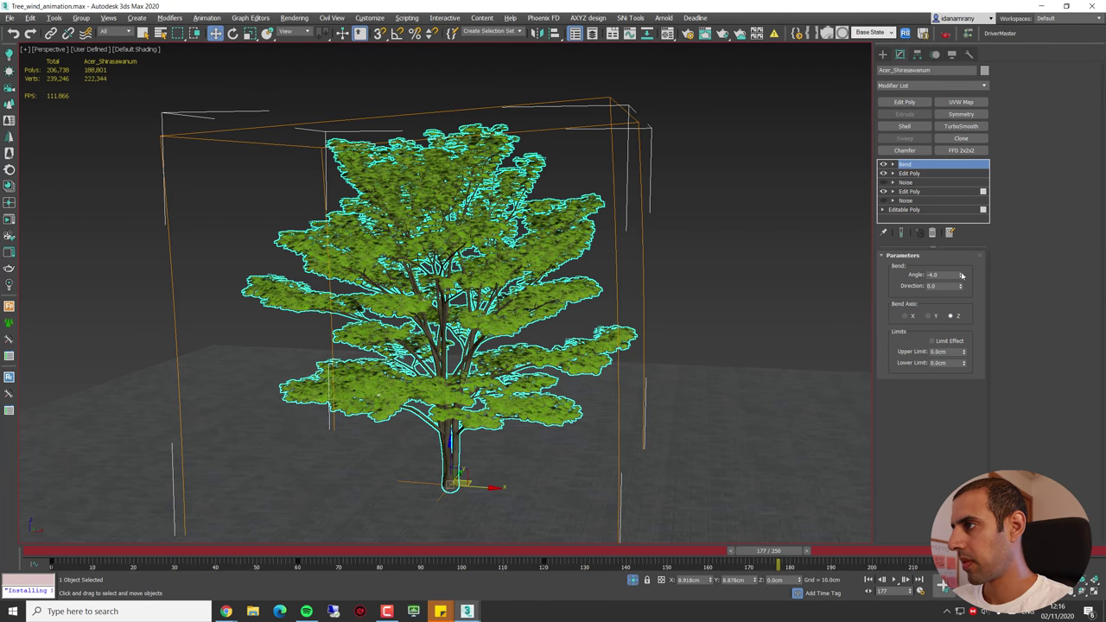
left_click_drag(961, 275, 961, 266)
key("/")
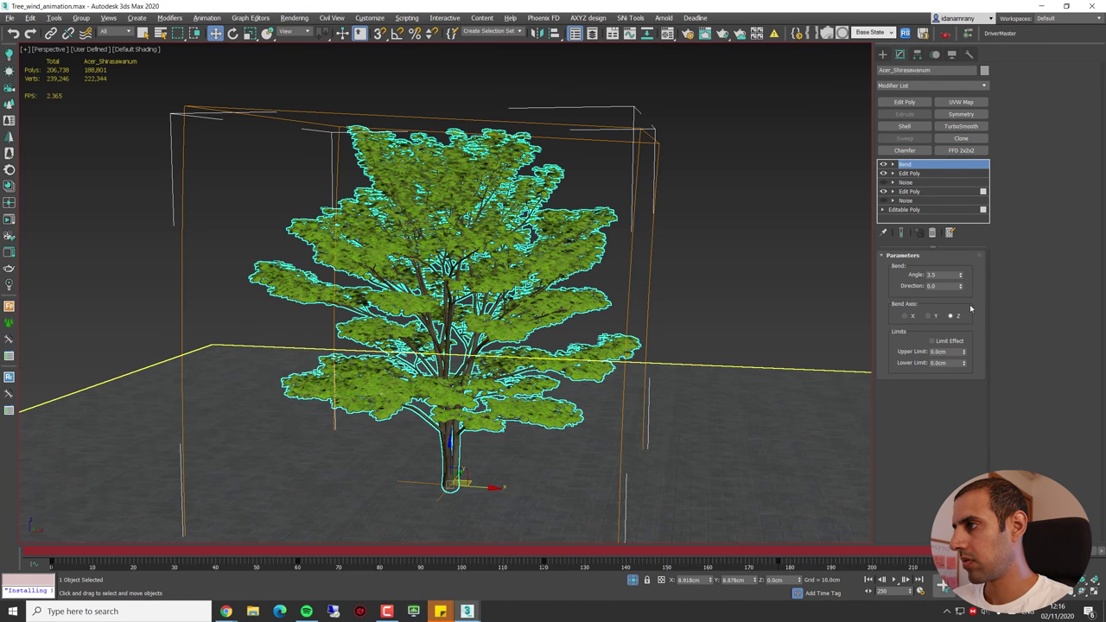
Step: Key the bend angle at -5 on frame 250 and turn off Auto Key
left_click_drag(962, 279, 961, 281)
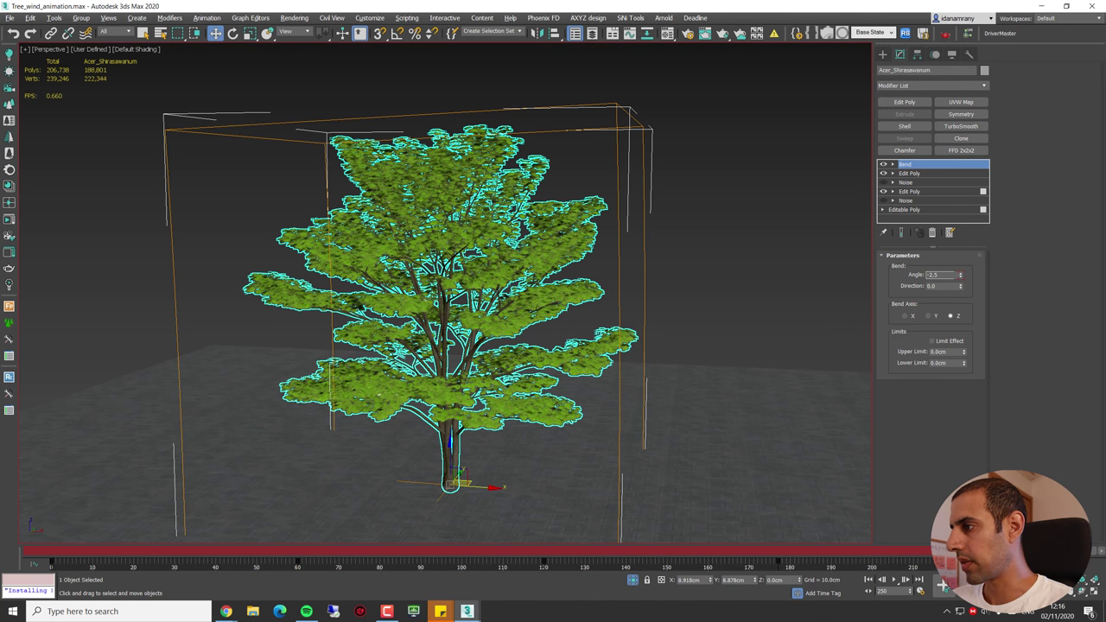
mouse_move(1059, 552)
left_mouse_down()
mouse_move(403, 542)
mouse_move(63, 518)
mouse_move(657, 551)
mouse_move(1071, 540)
left_mouse_up()
left_click_drag(960, 279, 961, 278)
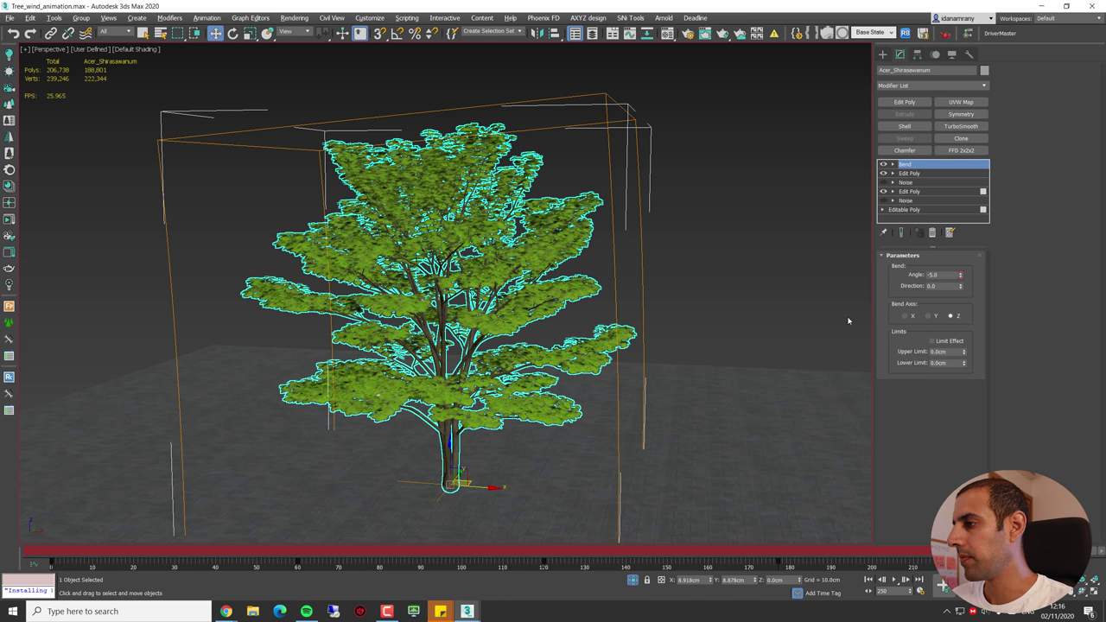
left_click(942, 586)
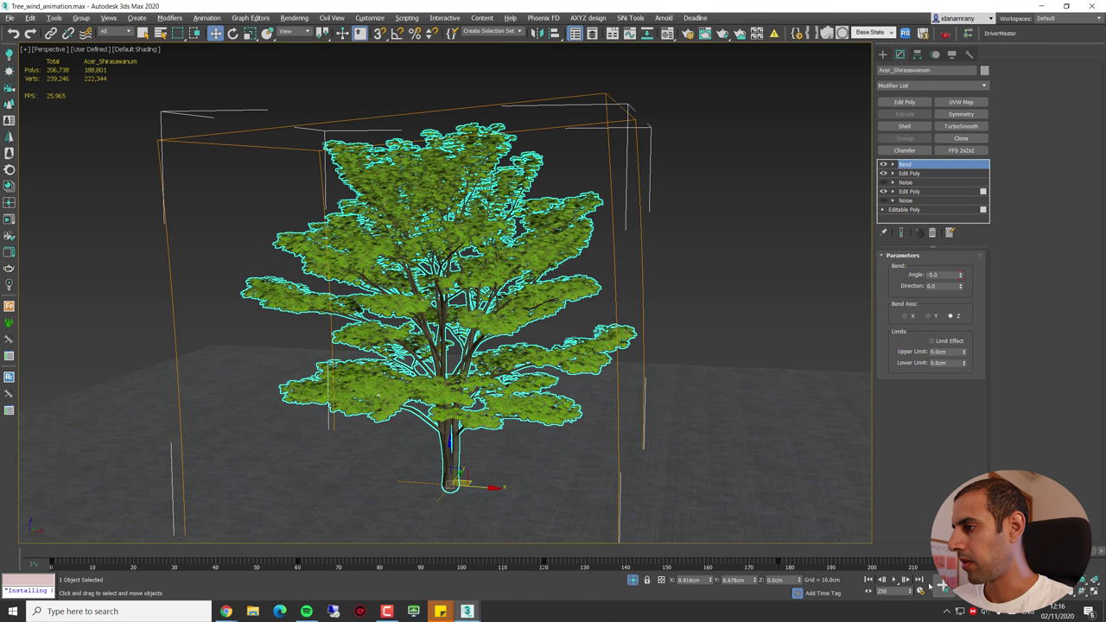
Step: Play back the bend animation to check the tree's sway, and stop it
left_click(896, 578)
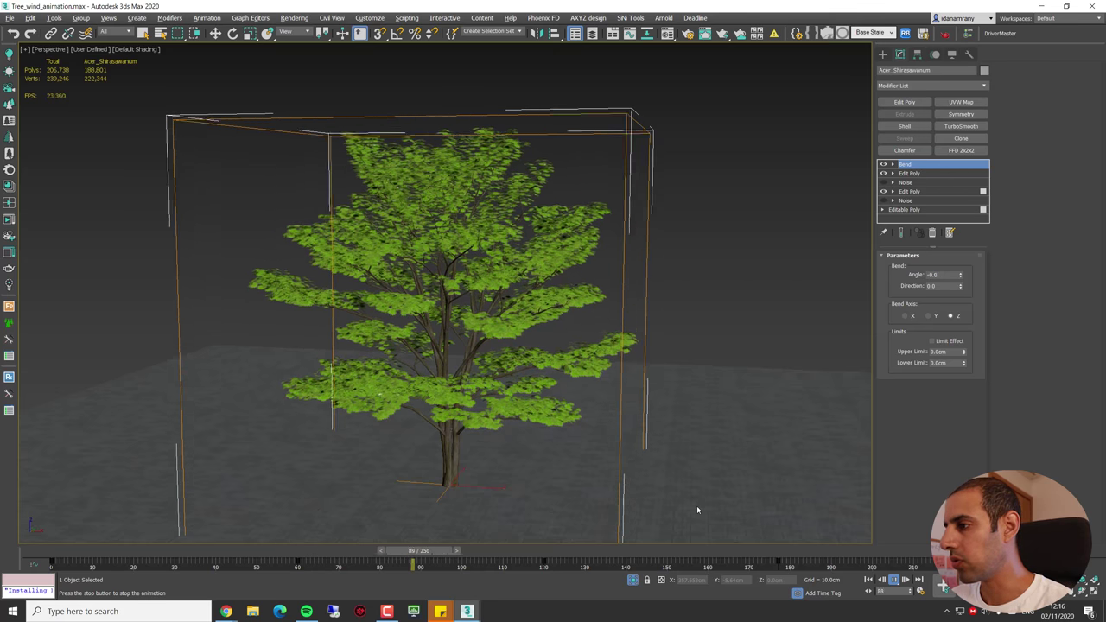
left_click(895, 579)
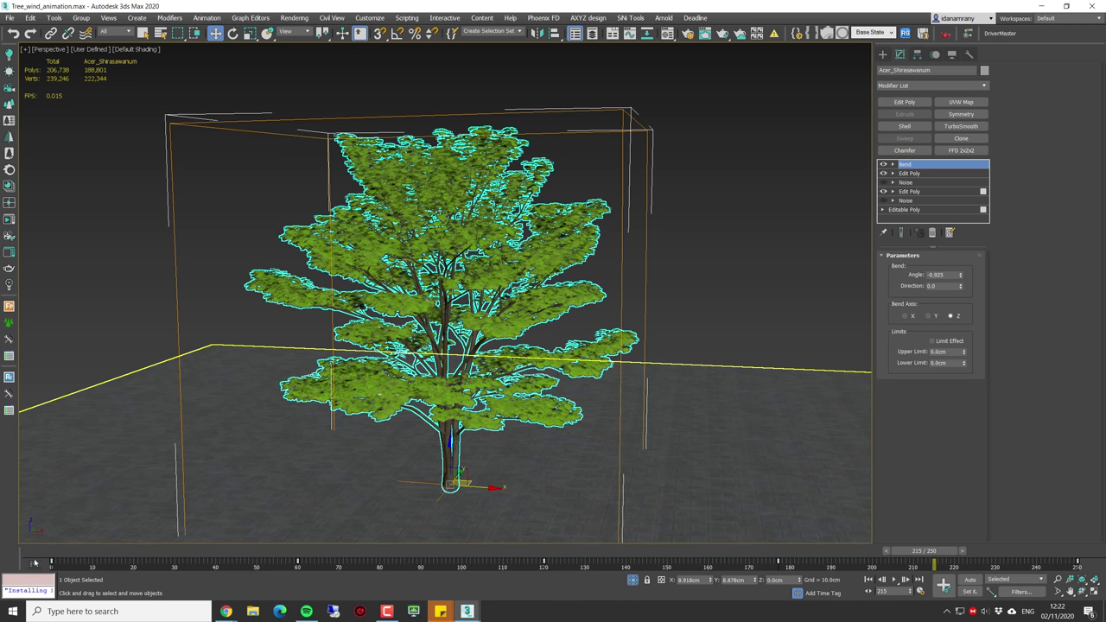
Step: Open the Mini Curve Editor and show the animation curves of the tree's Bend modifier
left_click(33, 563)
left_click_drag(85, 503, 79, 455)
left_click_drag(84, 529, 102, 453)
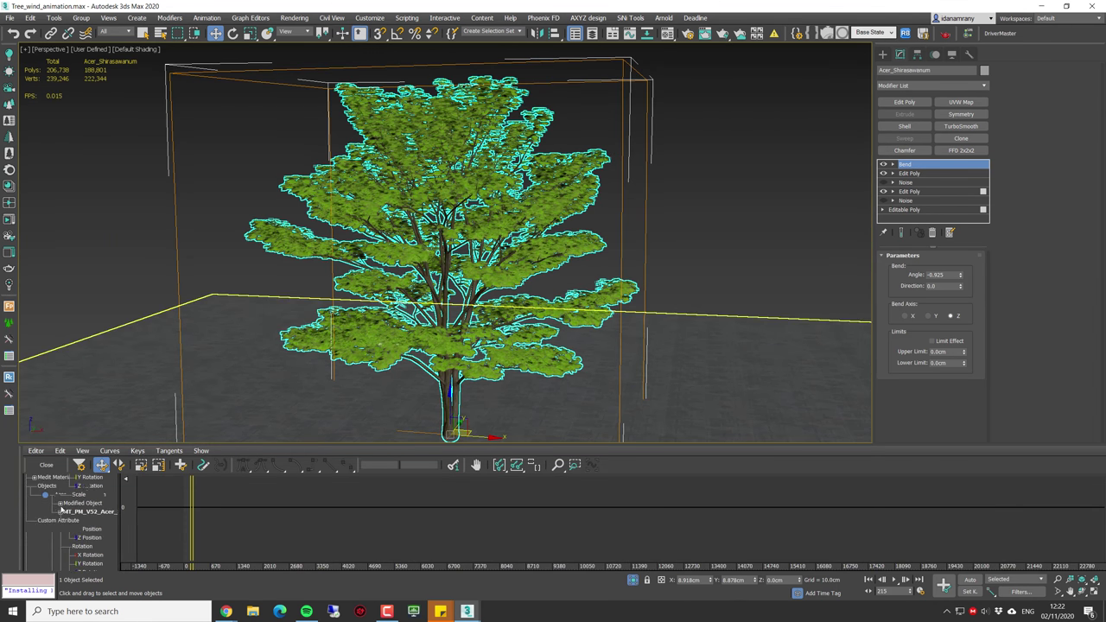
left_click(60, 503)
left_click(79, 511)
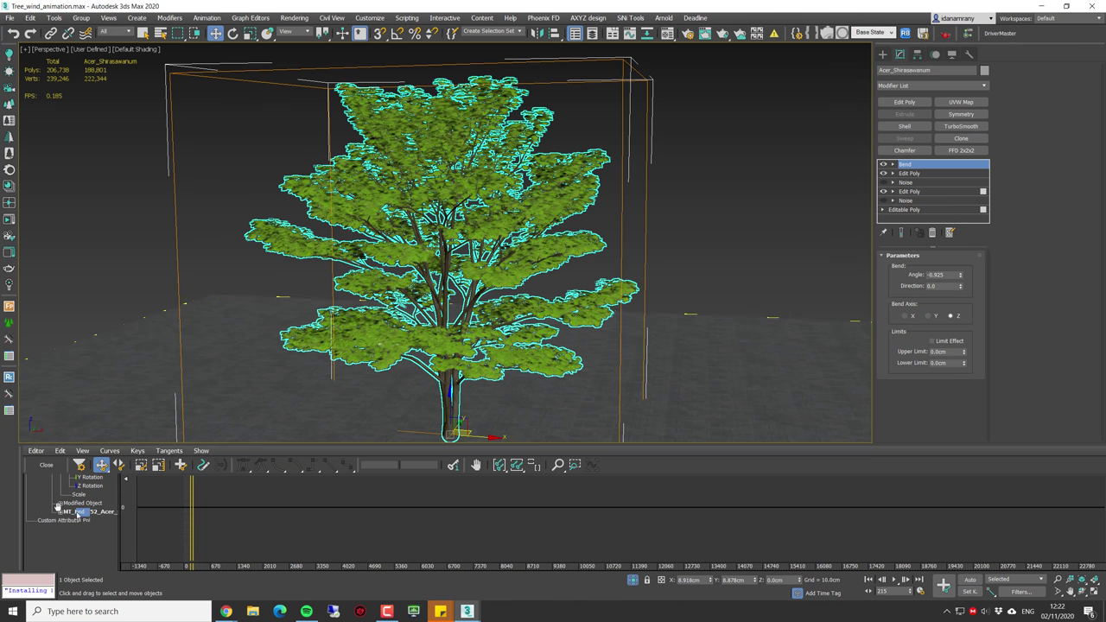
left_click(69, 512)
middle_click_drag(221, 513, 372, 518)
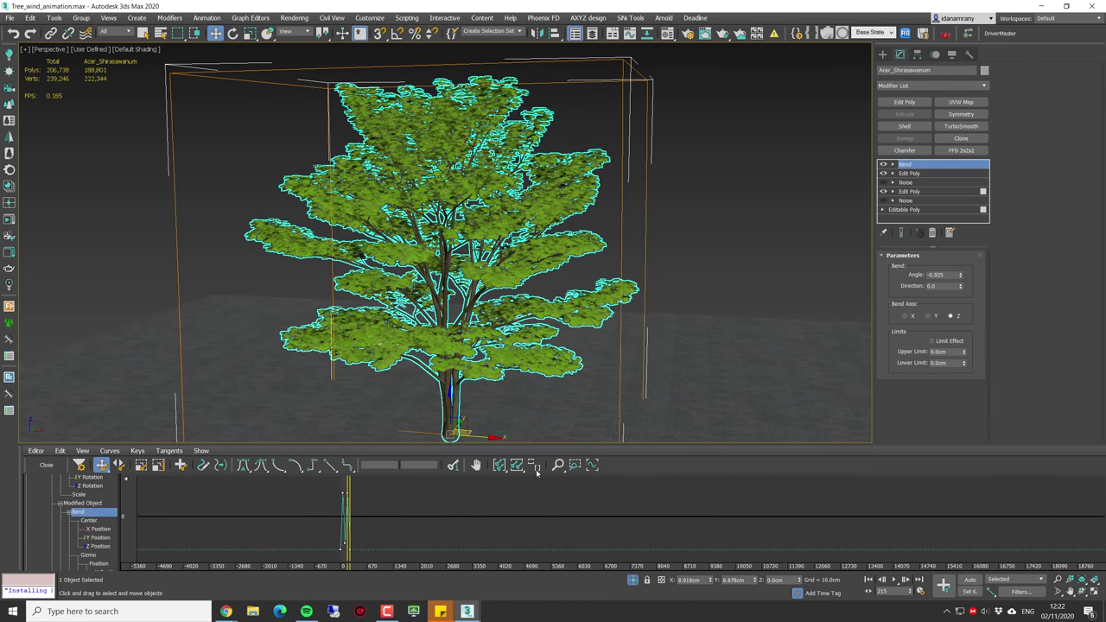
Step: Set the tangents of all bend angle keys to Smooth and play the animation
left_click(575, 466)
left_click_drag(330, 491, 396, 526)
key("ctrl+w")
left_click_drag(347, 489, 374, 549)
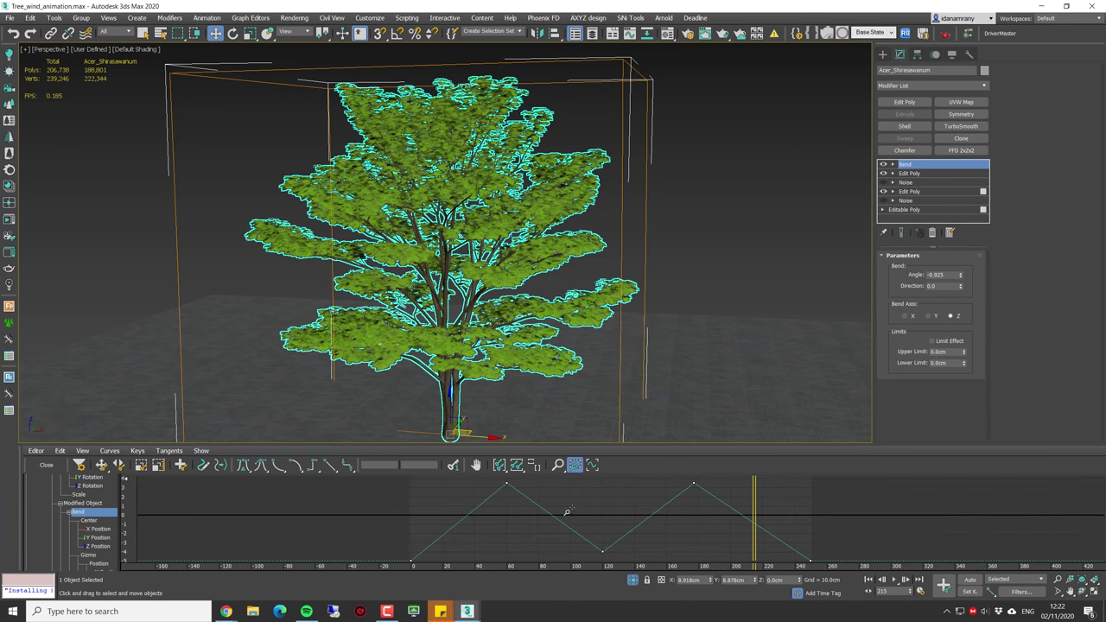
middle_click_drag(570, 507, 482, 508)
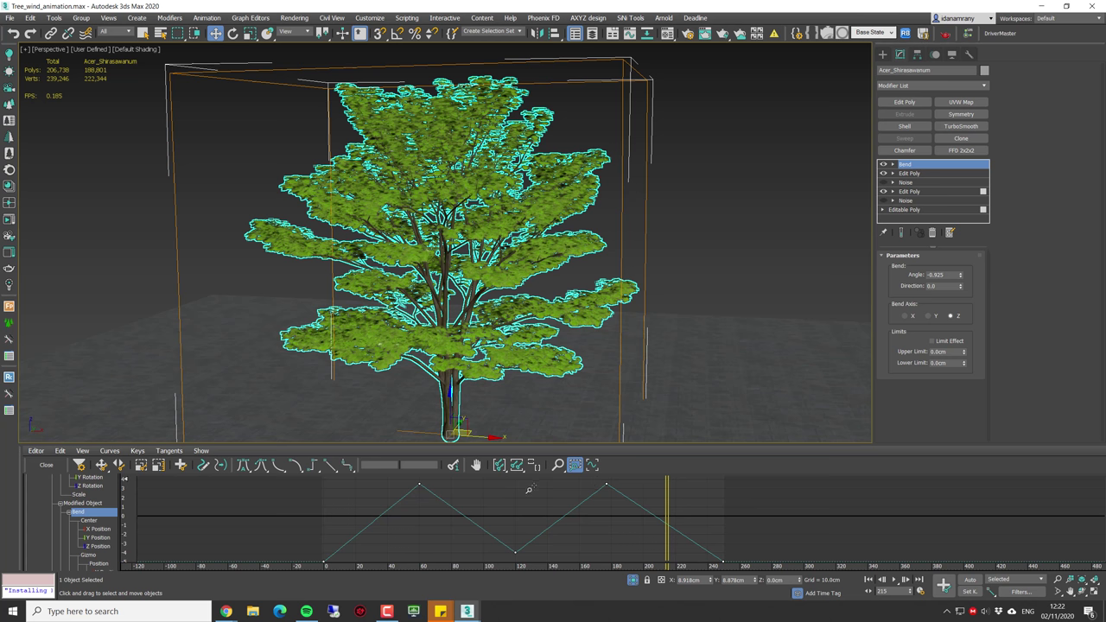
left_click(102, 466)
left_click_drag(311, 481, 745, 563)
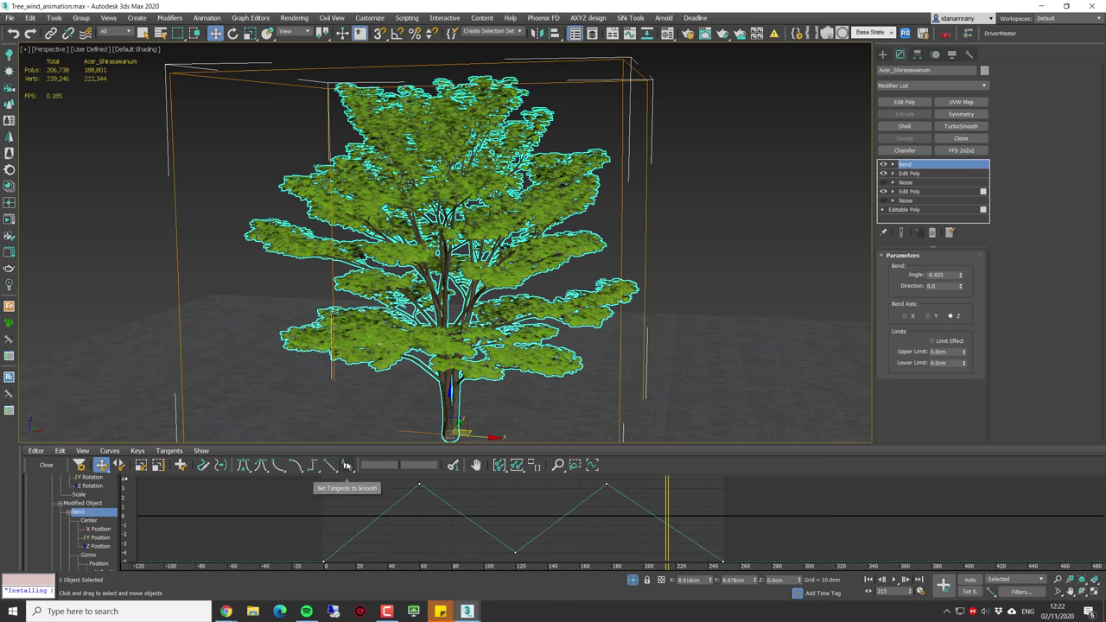
left_click(347, 466)
left_click(895, 580)
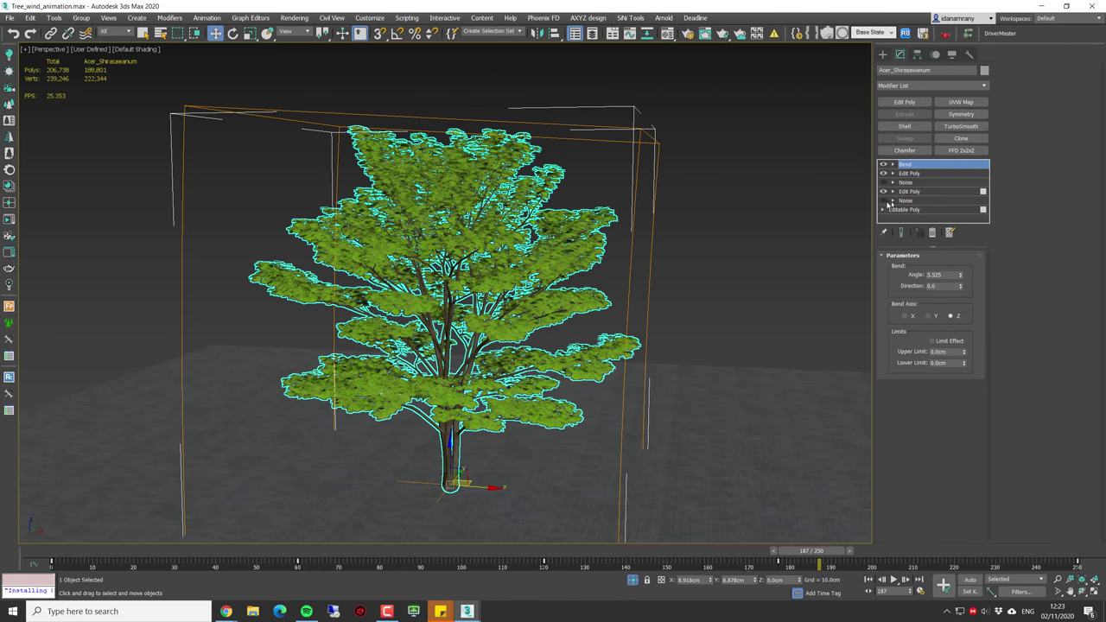
Step: Re-enable both Noise modifiers and play back the combined animation briefly
left_click(883, 201)
left_click(883, 183)
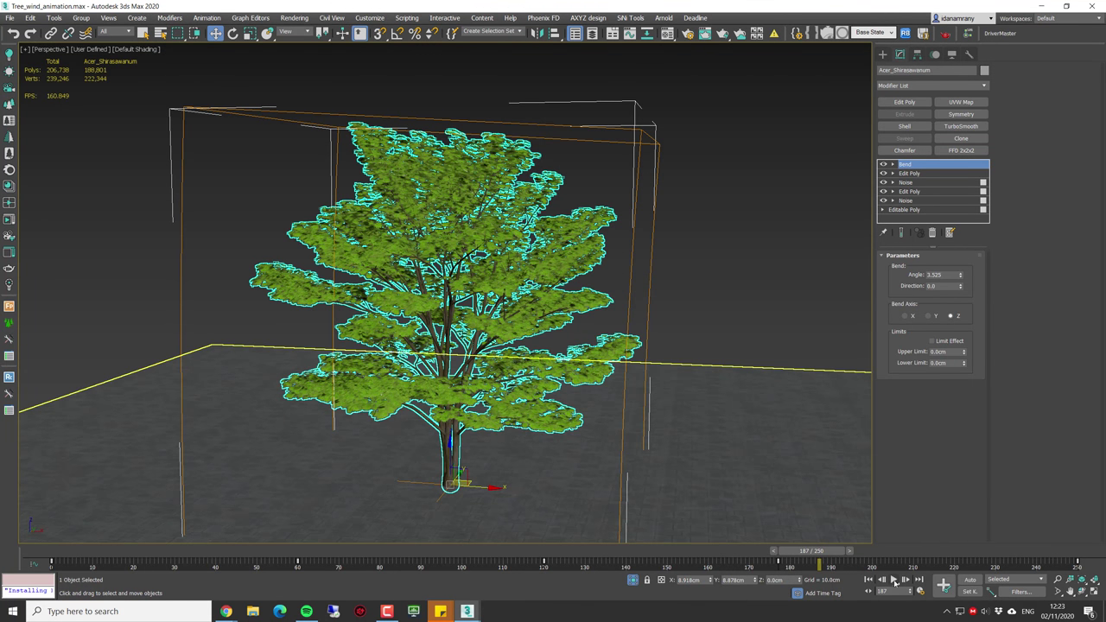
left_click(894, 582)
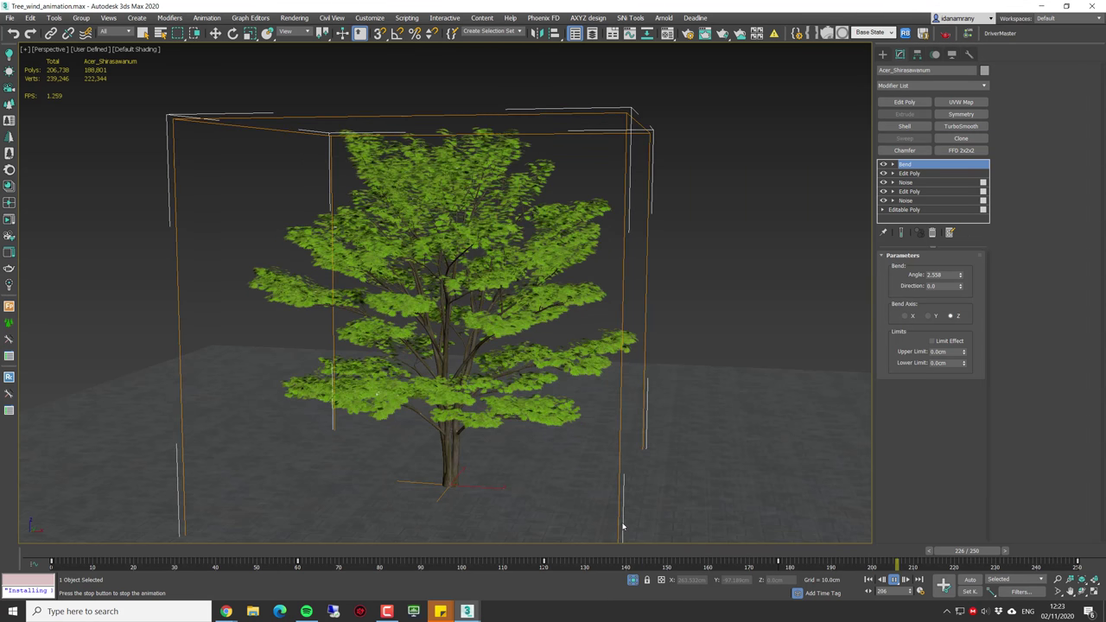
left_click(895, 579)
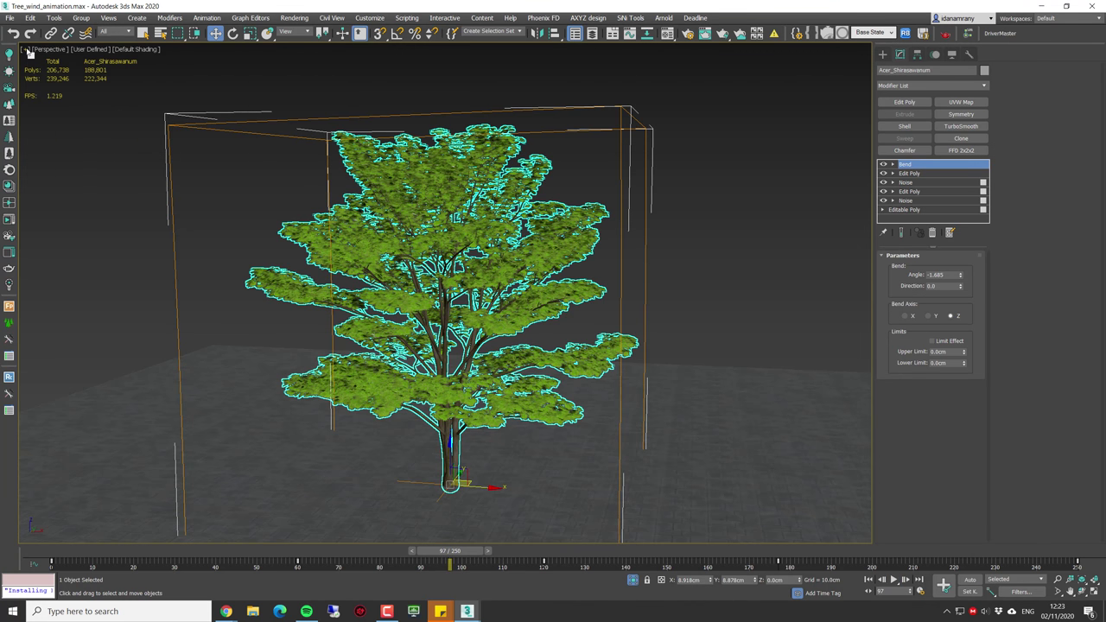
Step: Open the Make Preview settings for a preview animation of the Perspective viewport
left_click(28, 50)
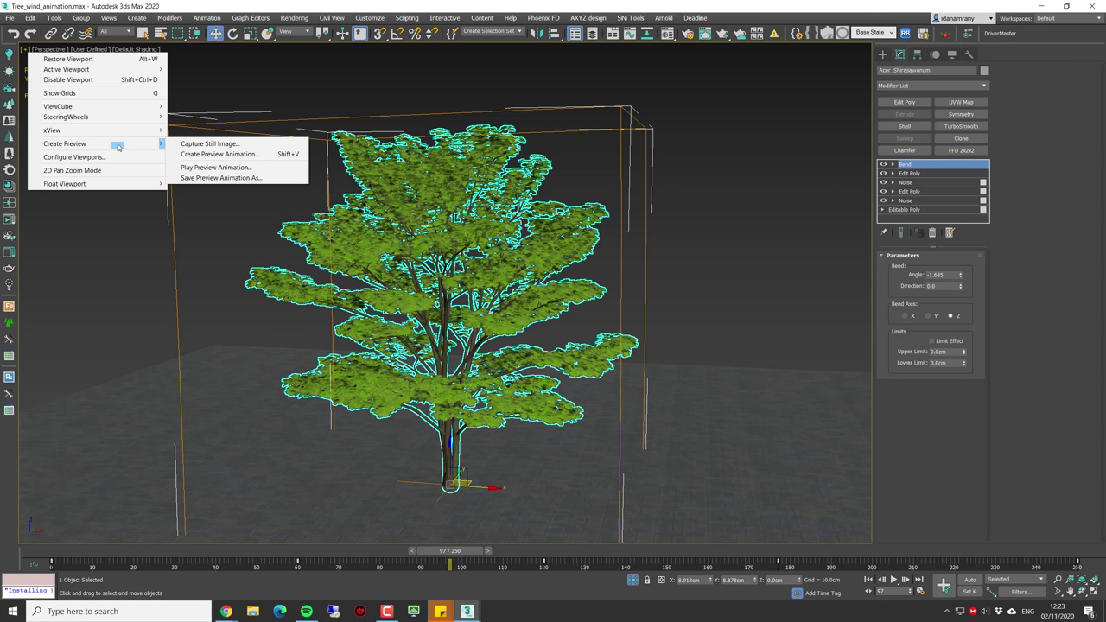
mouse_move(121, 145)
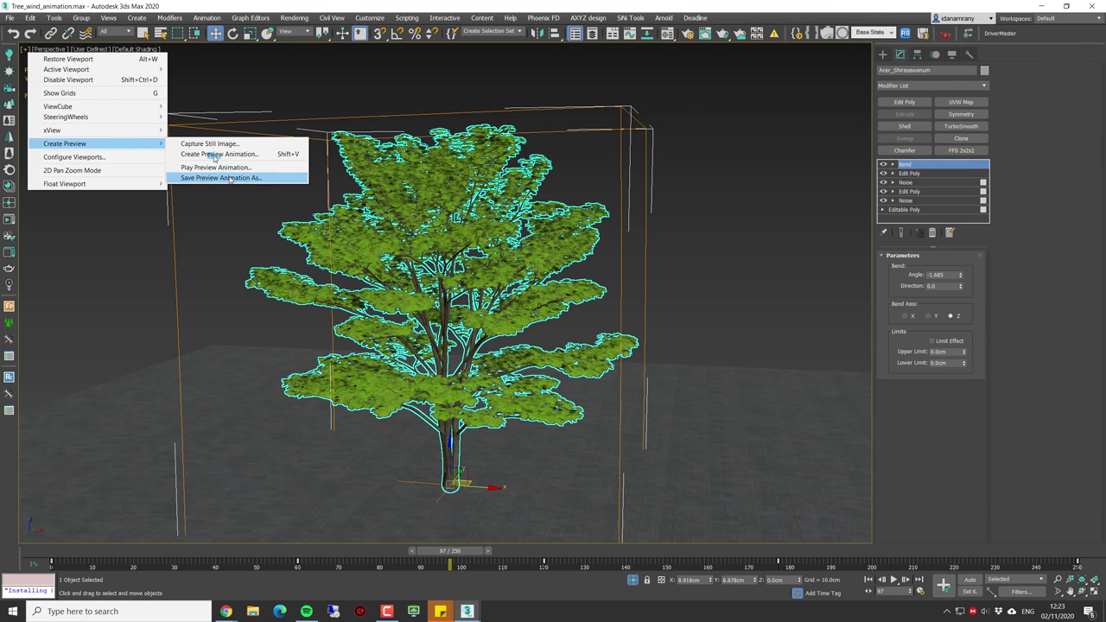
left_click(244, 156)
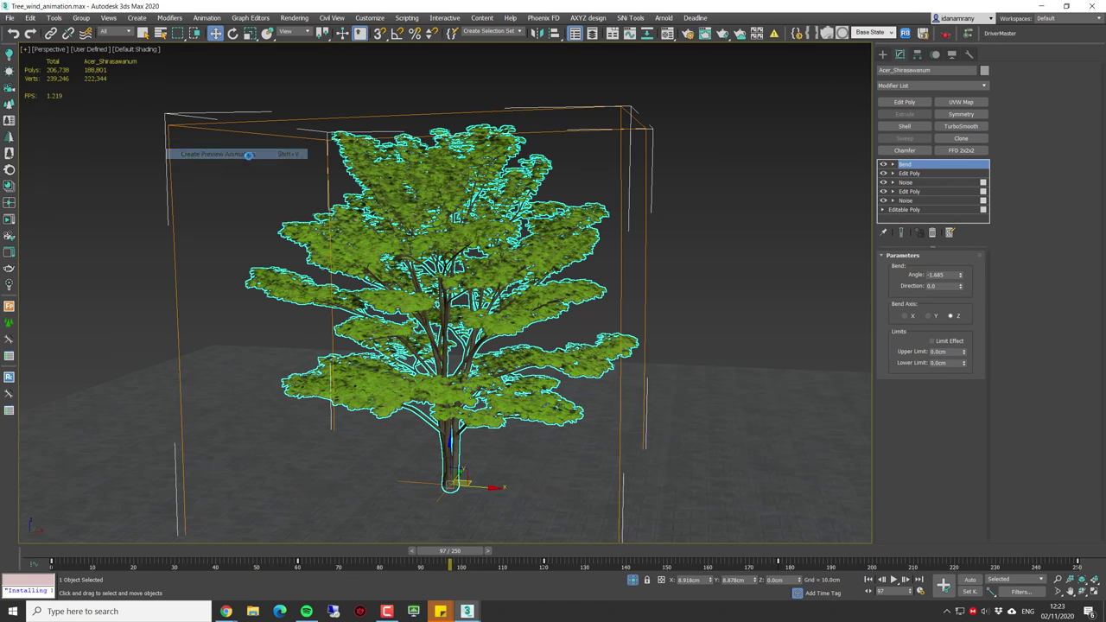
left_click_drag(519, 137, 497, 129)
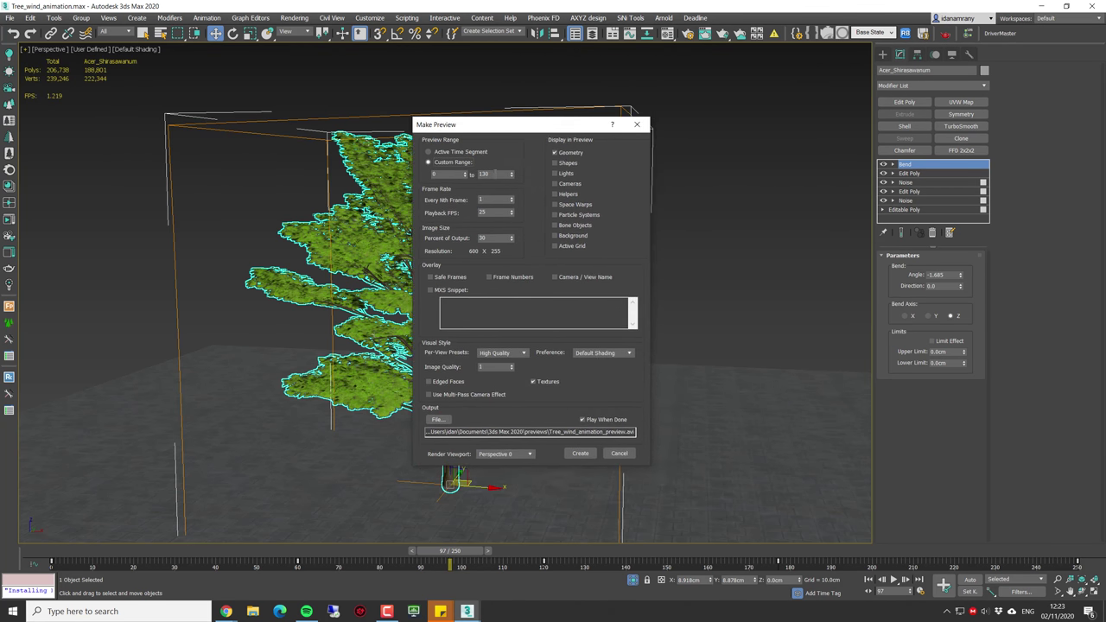
Step: Set the preview's custom range to 0–250, its size to 60 percent of output and the per-view preset to User Defined
double_click(495, 173)
double_click(480, 239)
type("100")
key("Return")
type("60")
key("Return")
left_click(518, 354)
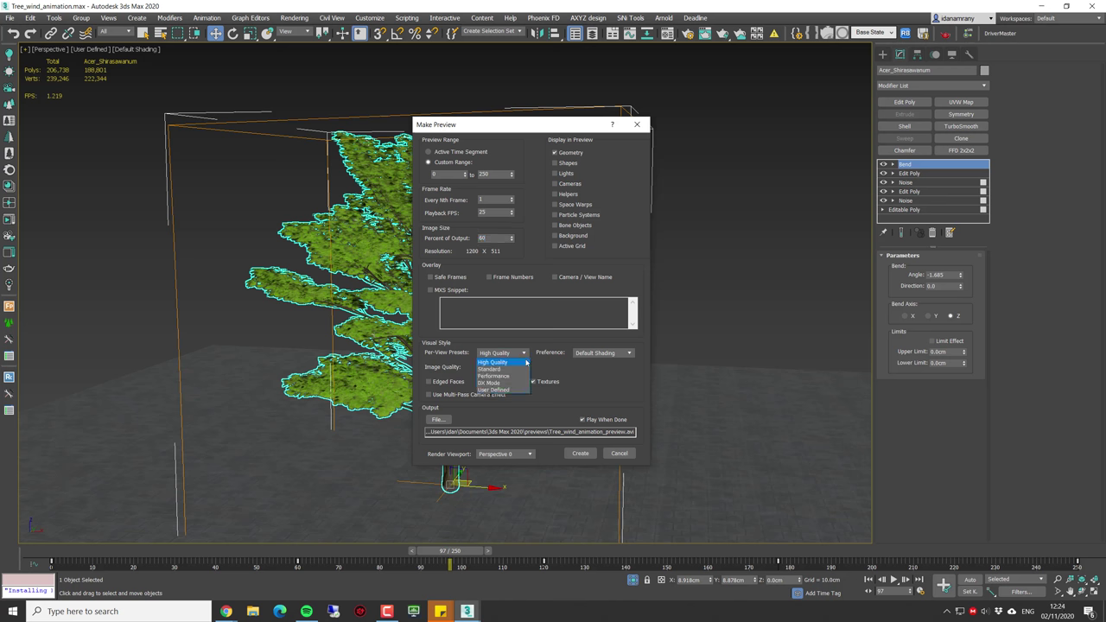
left_click(494, 389)
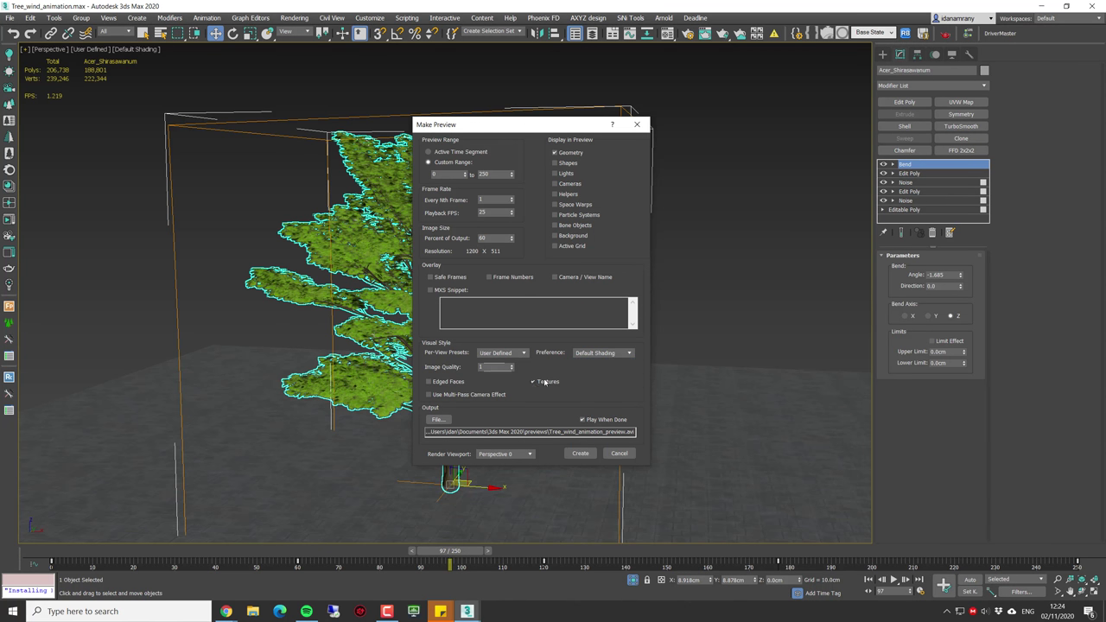
Step: Create the preview animation with the entered image quality and watch it in the video player
type("0")
key("Return")
left_click(580, 453)
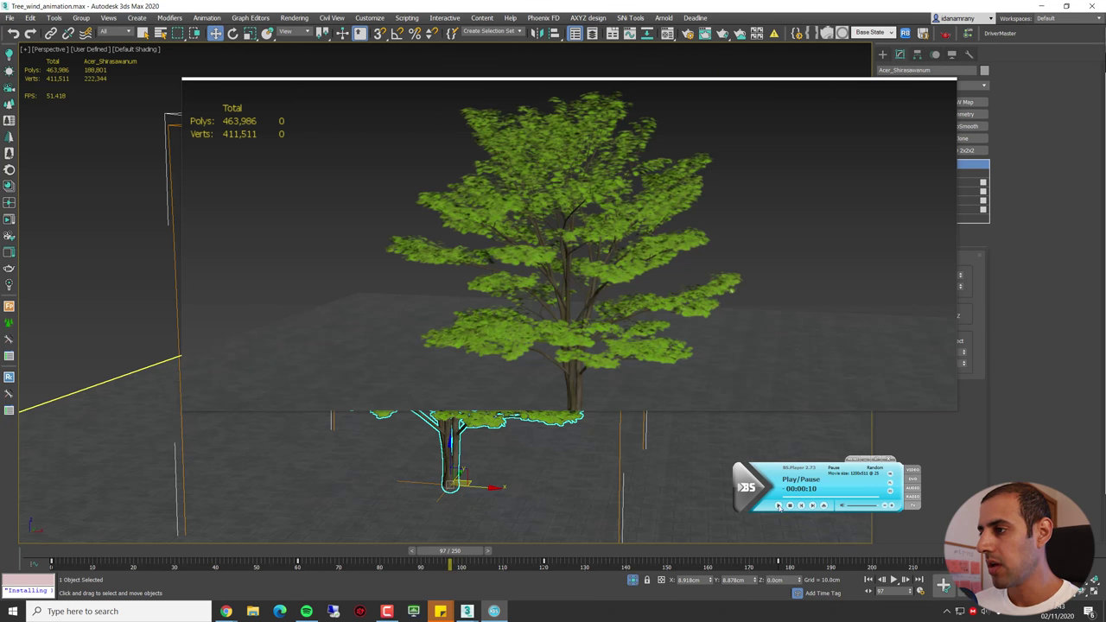
left_click(779, 505)
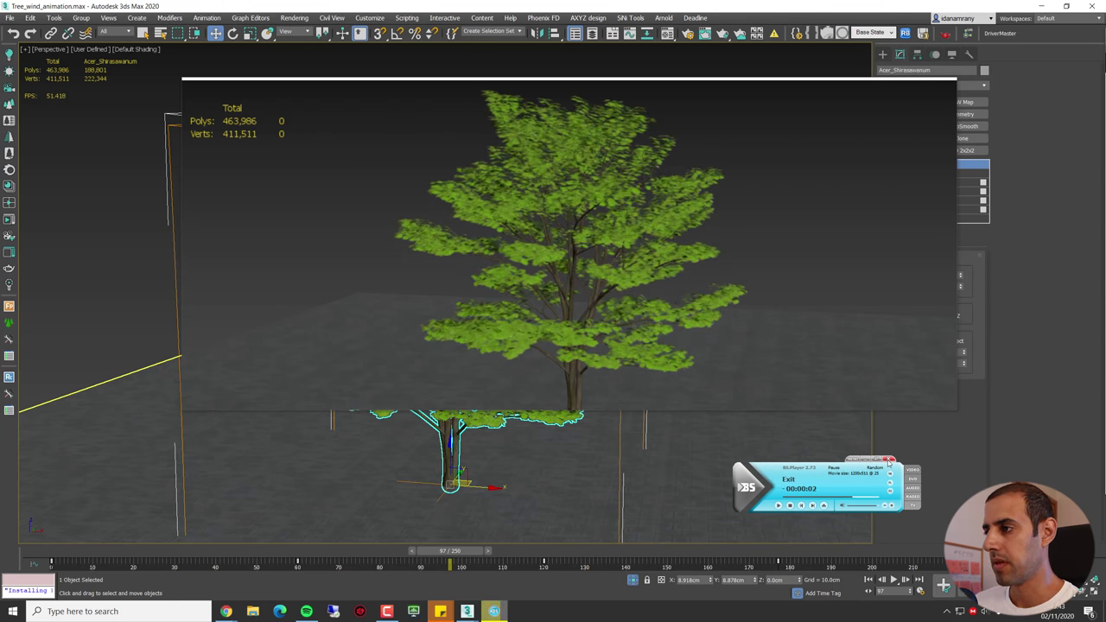
left_click(890, 463)
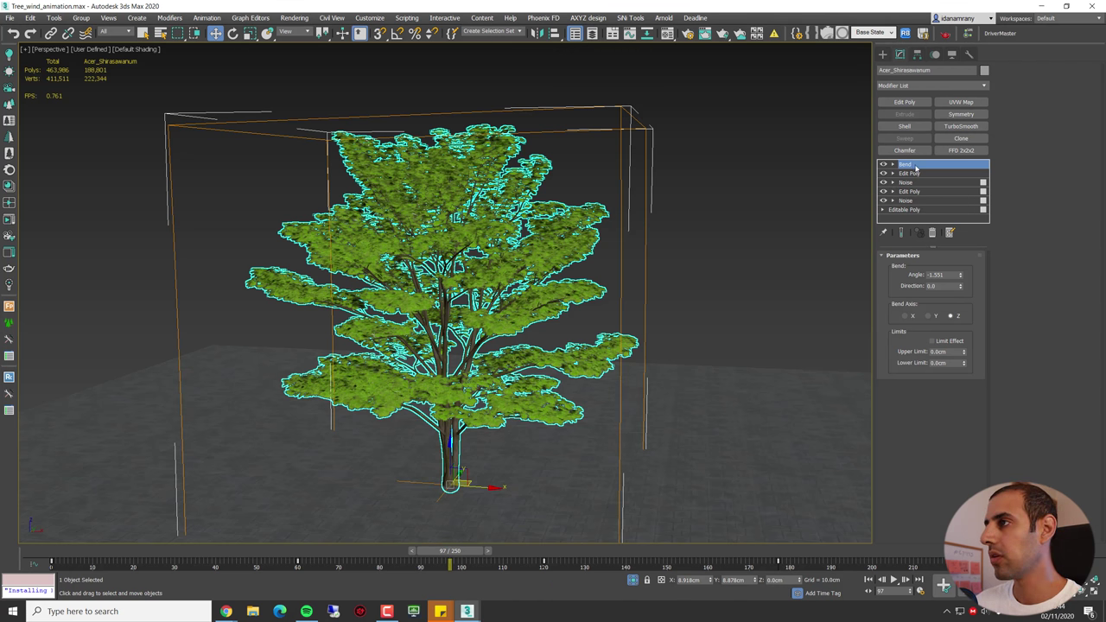
left_click(907, 201, "shift")
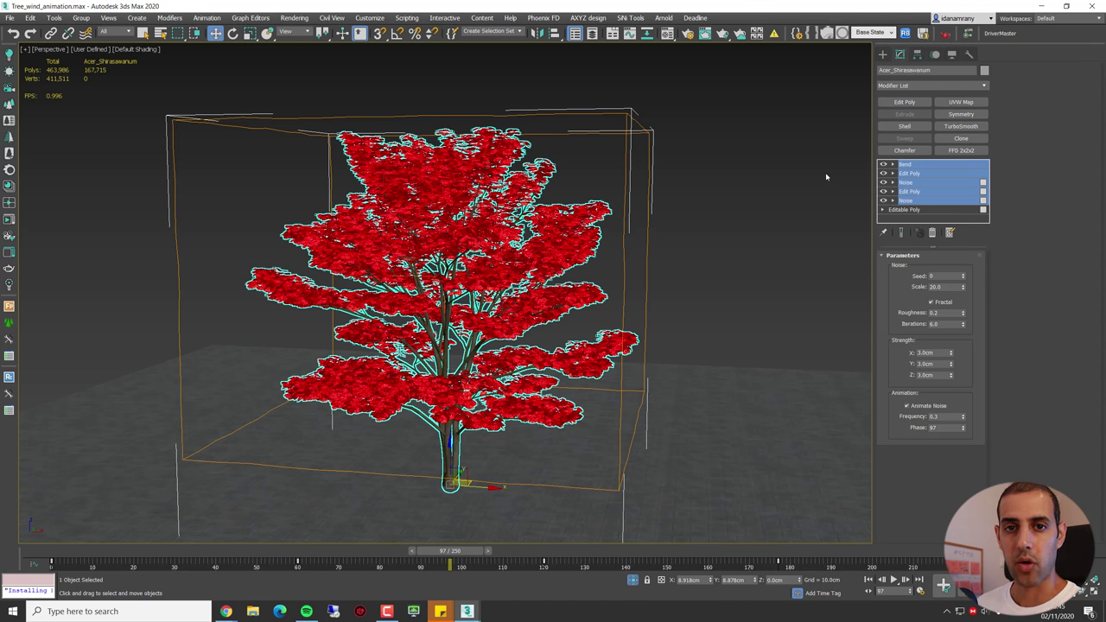
left_click(826, 178)
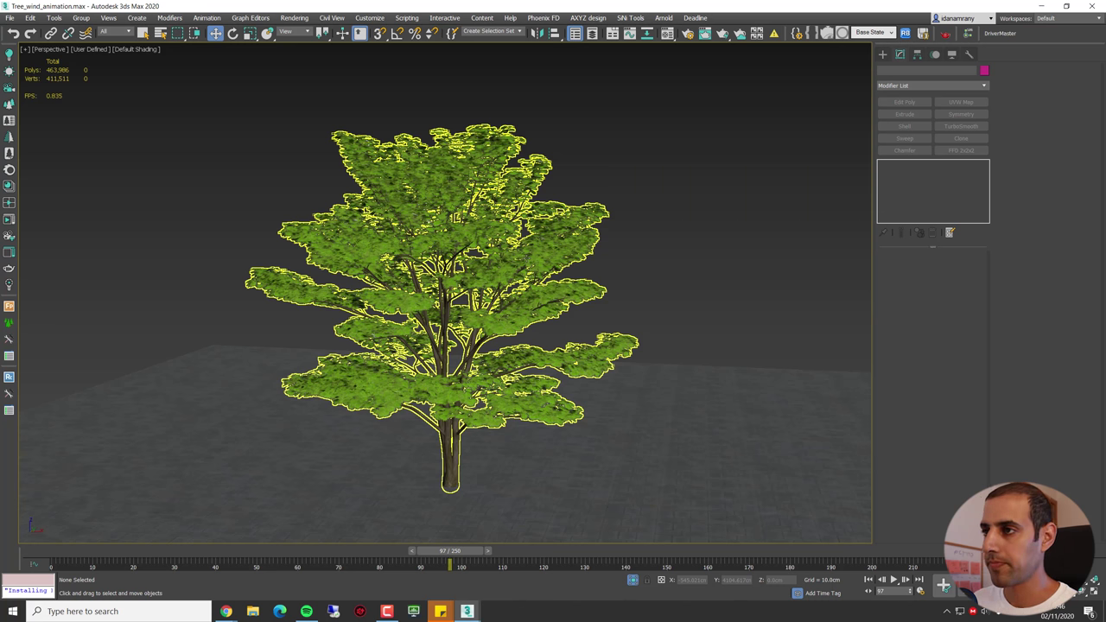
Step: Add a Point Cache modifier above the Bend modifier on the tree
left_click(491, 183)
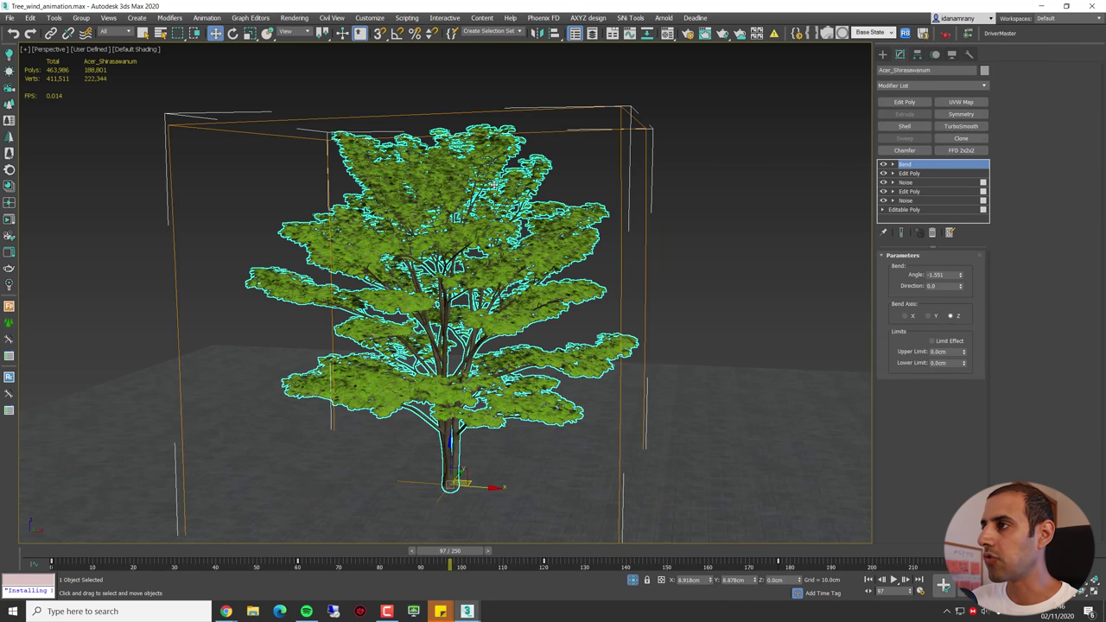
left_click(921, 85)
left_click_drag(992, 153, 1015, 285)
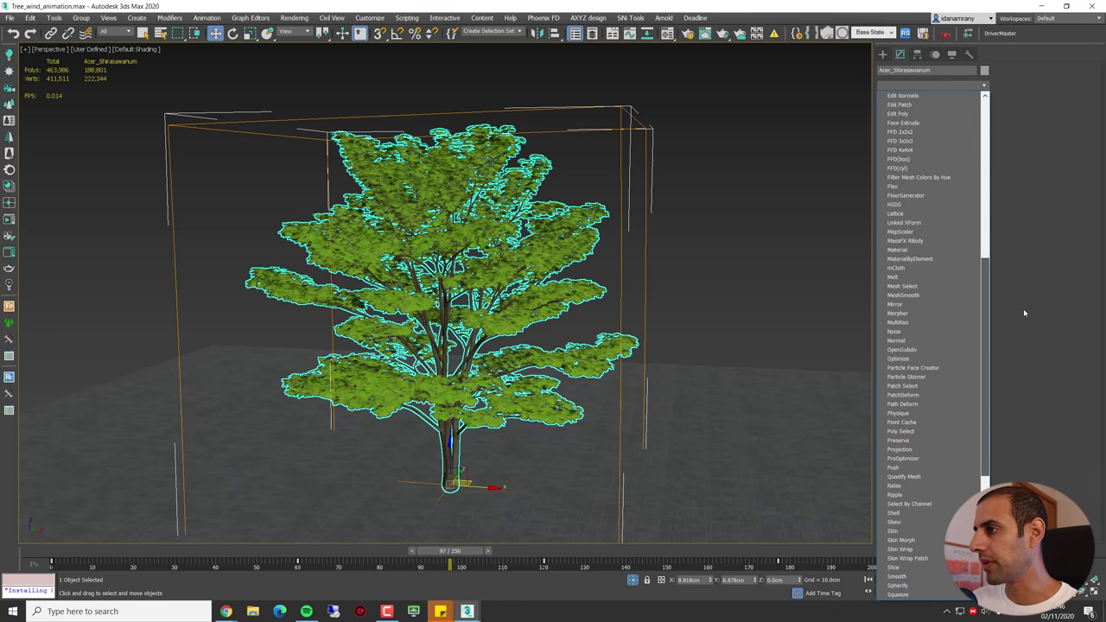
scroll(959, 230, "up", 9)
scroll(959, 231, "up", 2)
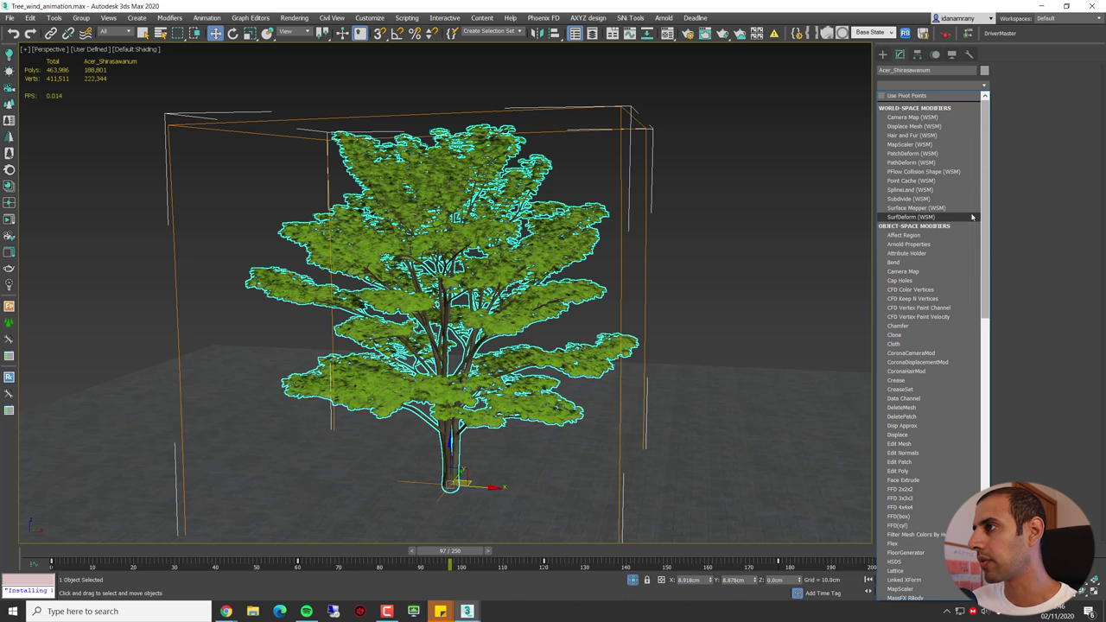
left_click_drag(986, 223, 1001, 376)
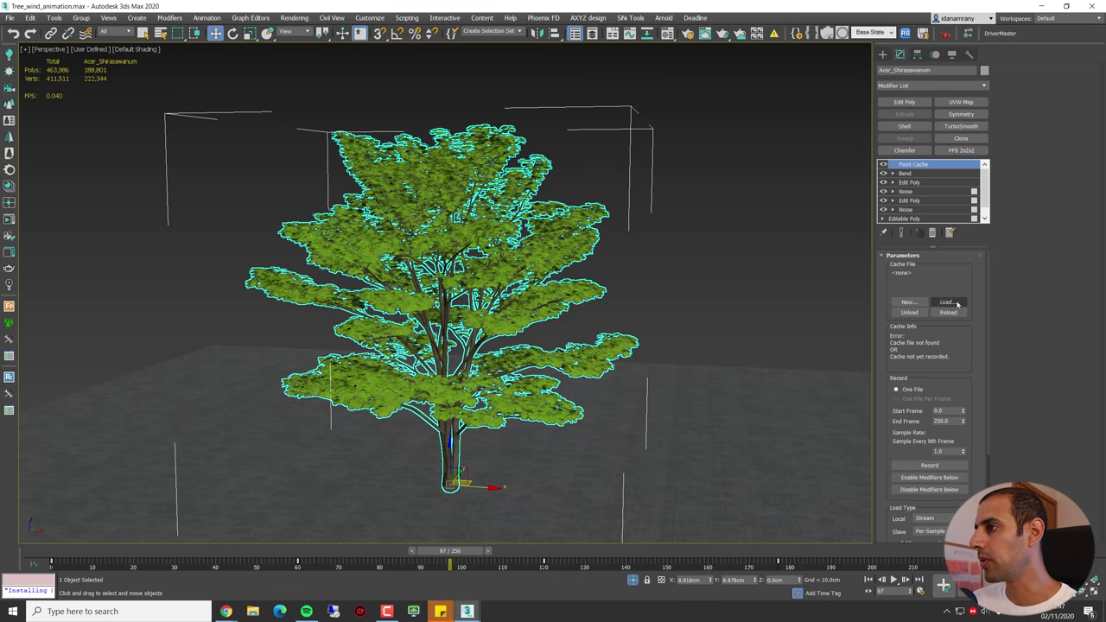
Step: Create a new cache file named tree_animation in the 3ds_Max_Export folder, using the Point Cache2 (.pc2) format
left_click(917, 307)
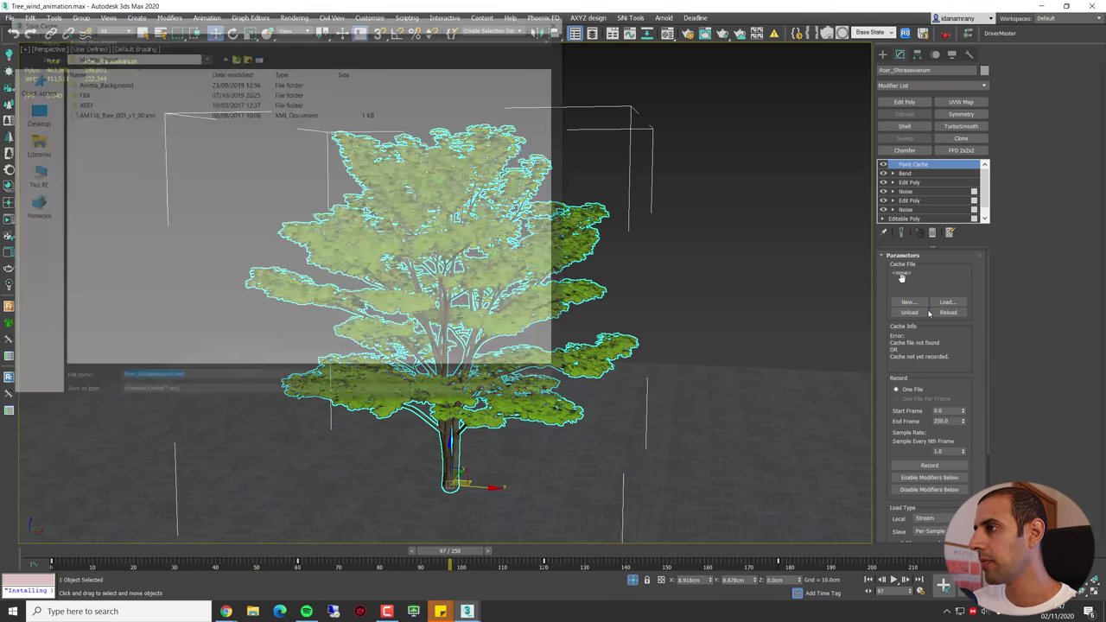
left_click_drag(217, 24, 423, 90)
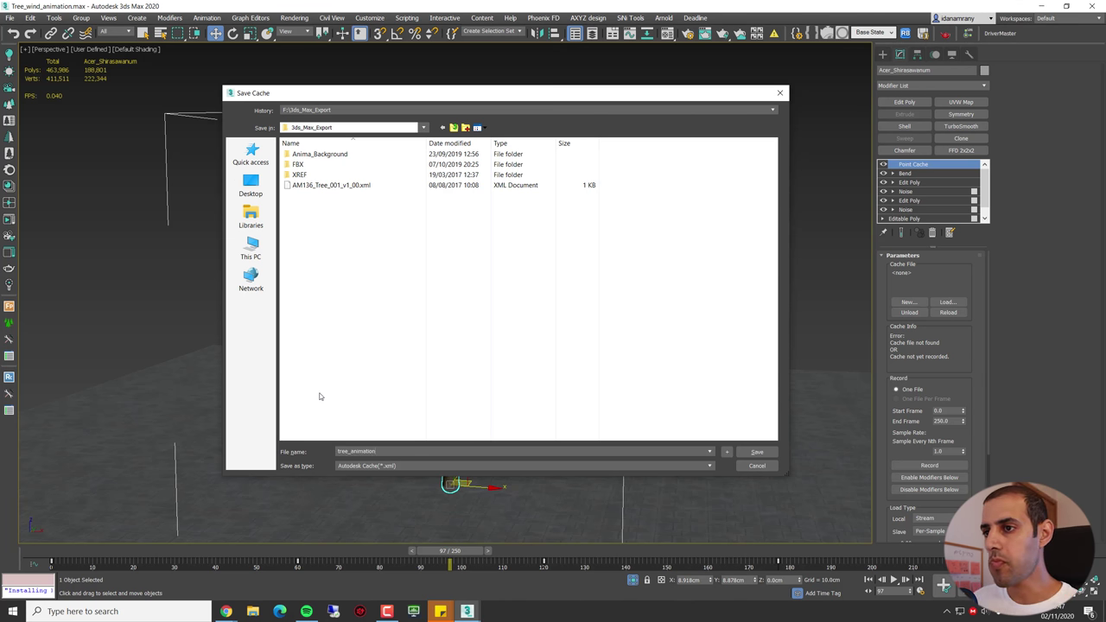
left_click(422, 466)
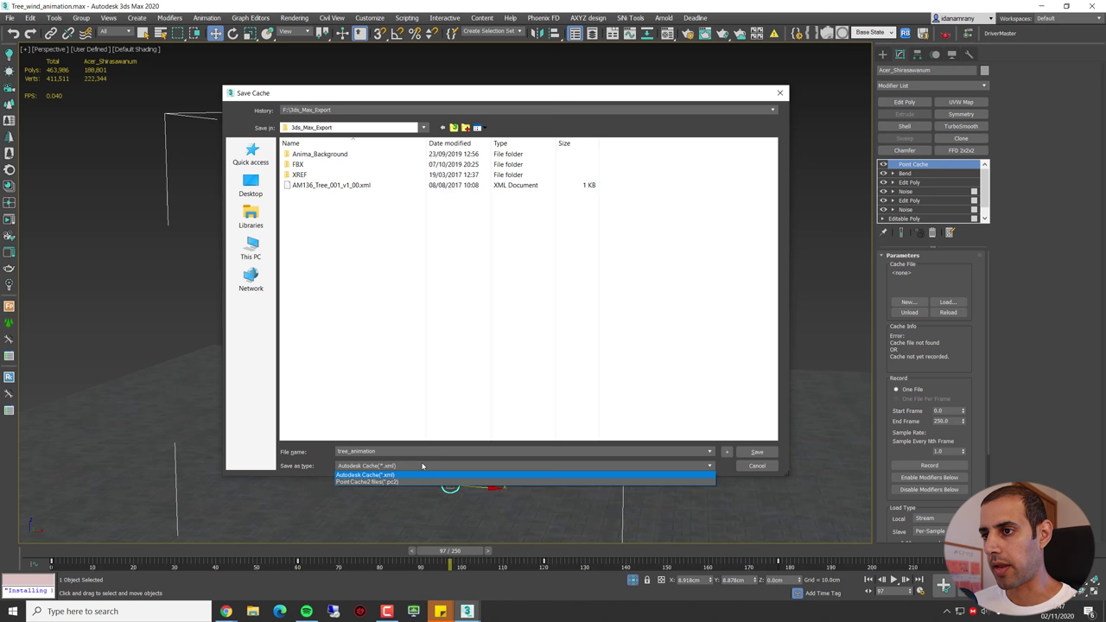
left_click(377, 482)
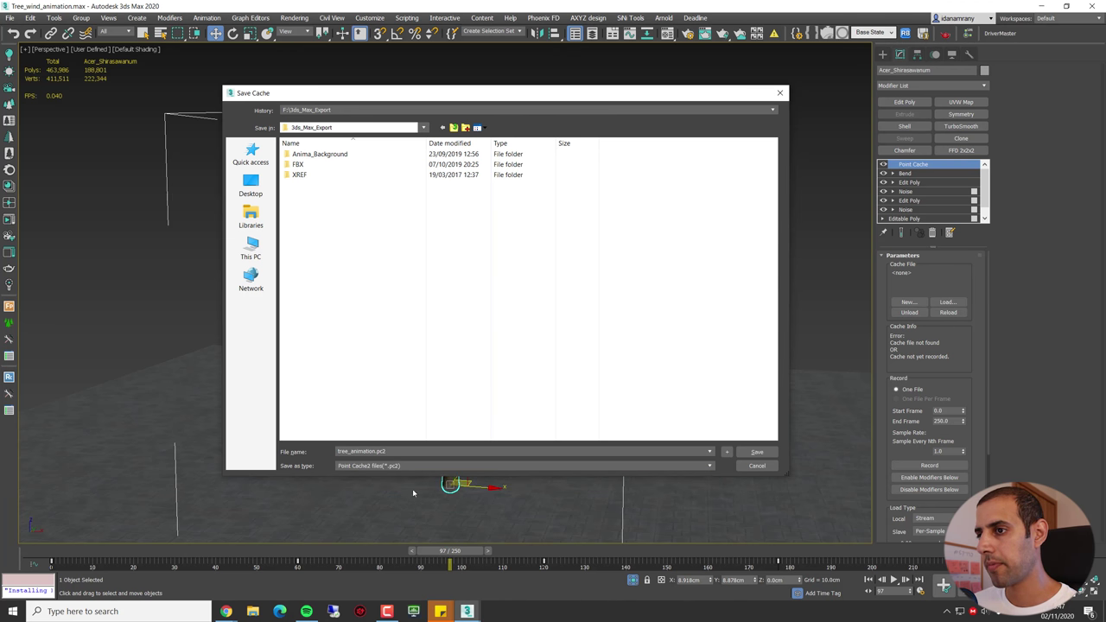
left_click(757, 451)
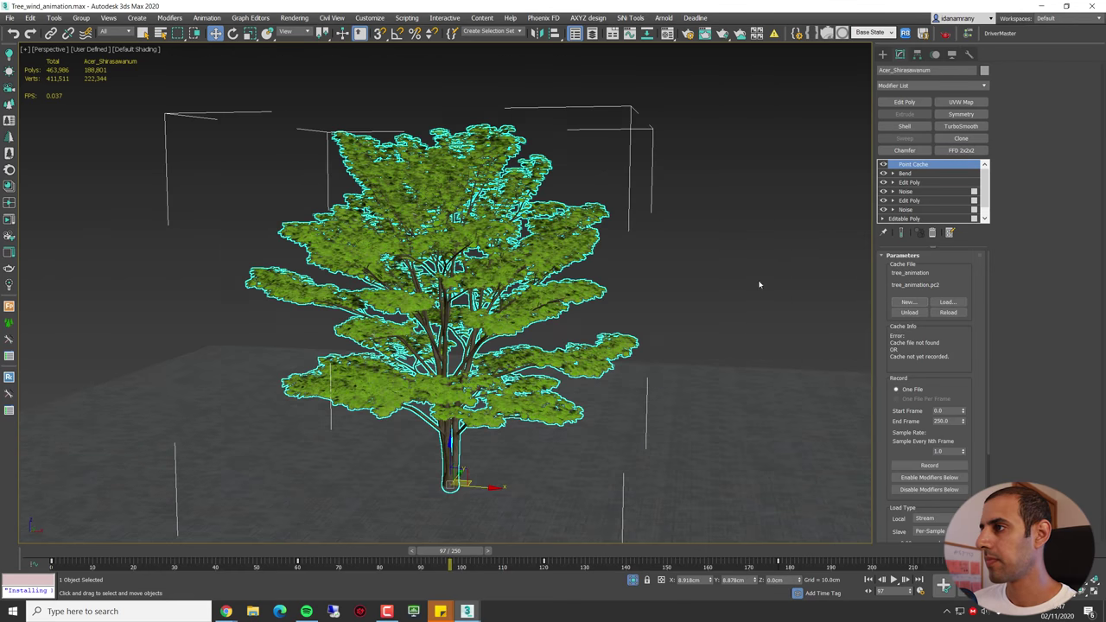
Step: Record the tree's animation from frame 0 to 250 into the Point Cache file
scroll(955, 333, "down", 3)
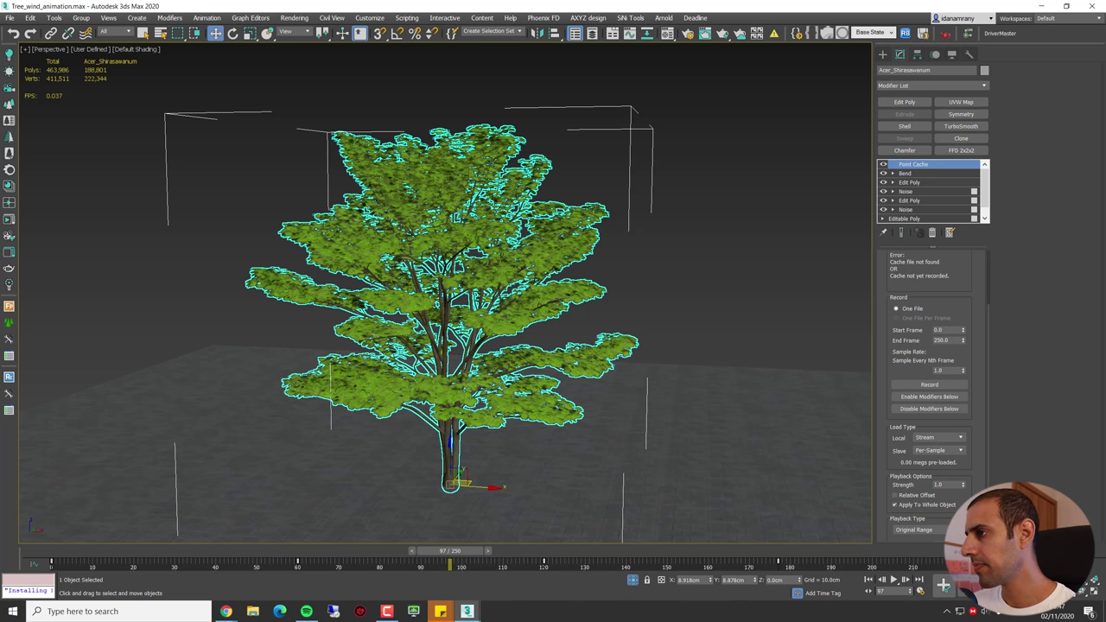
scroll(995, 420, "down", 2)
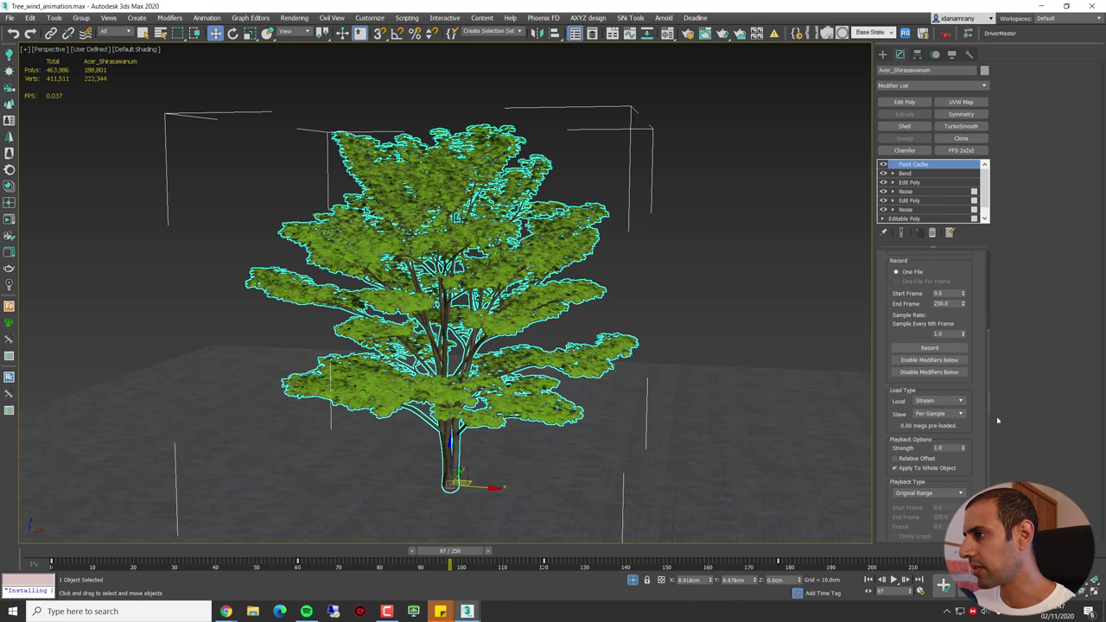
left_click(898, 360)
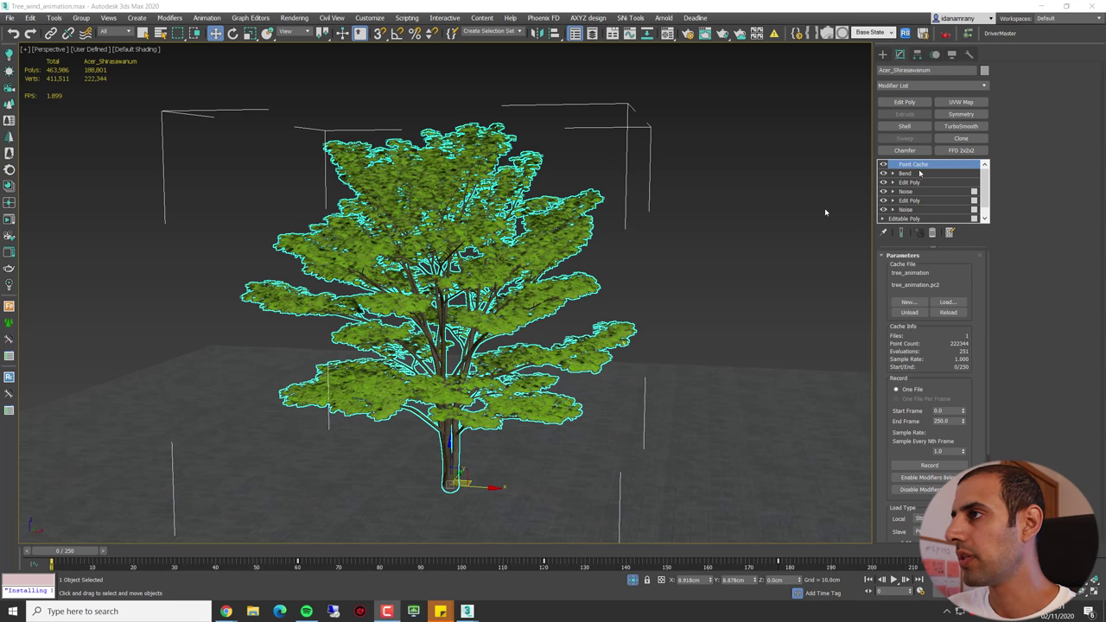
Step: Delete the Bend, both Edit Poly and both Noise modifiers between the Point Cache and the Editable Poly
left_click(914, 174)
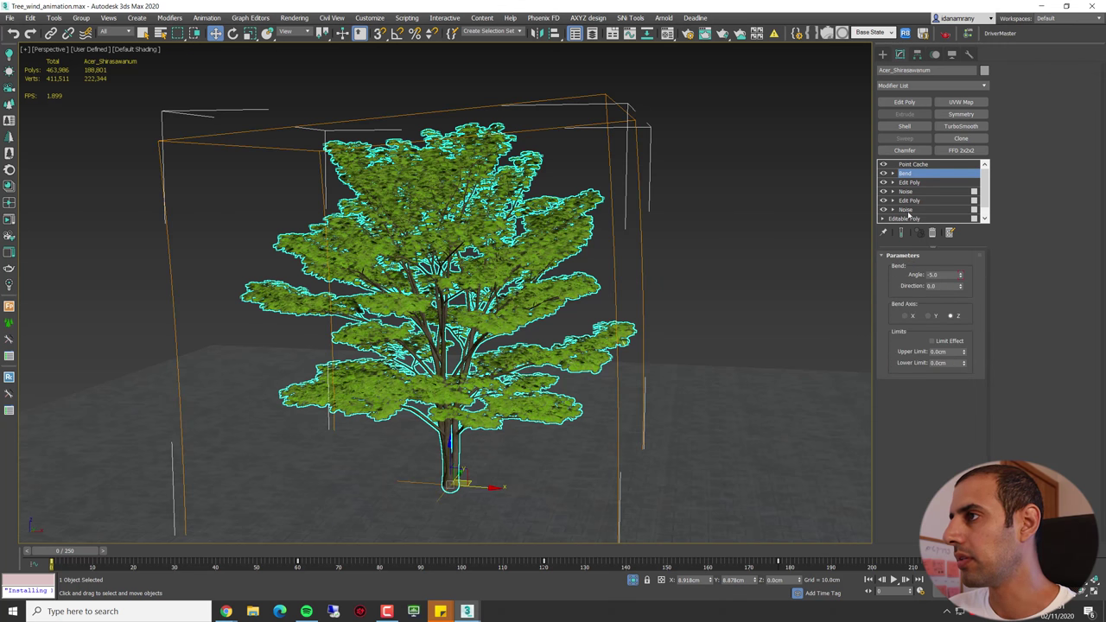
left_click(908, 212, "shift")
left_click(932, 231)
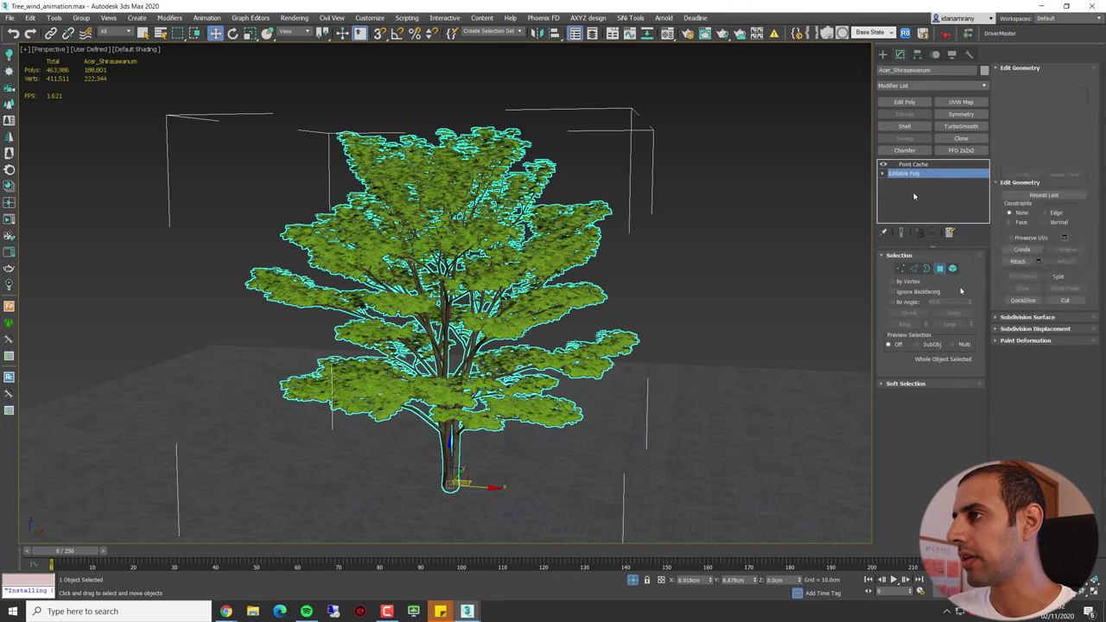
Step: Select the Point Cache modifier, scrub through the timeline and play the cached tree animation from frame 0
left_click(913, 164)
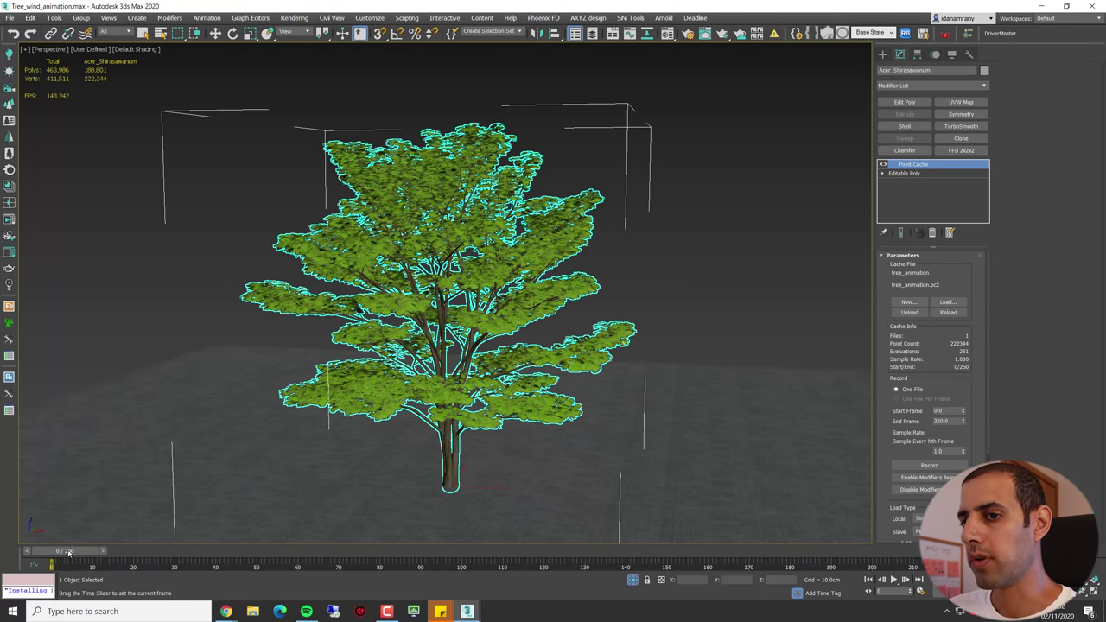
left_click_drag(69, 552, 96, 552)
left_click_drag(103, 553, 126, 554)
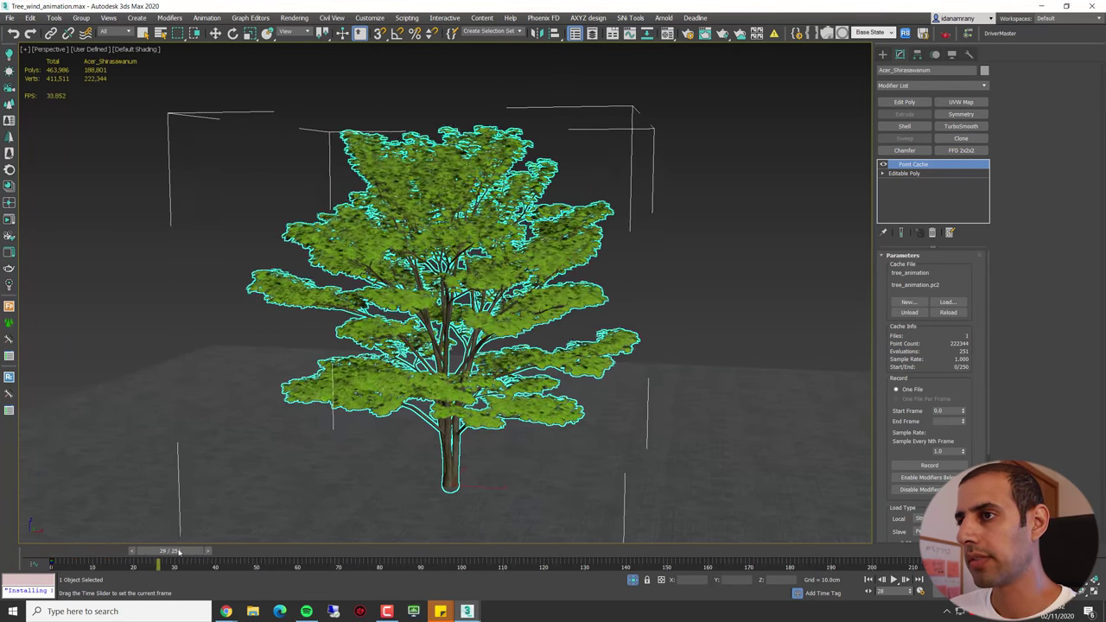
left_click_drag(126, 554, 326, 549)
left_click_drag(327, 550, 470, 552)
left_click_drag(469, 551, 603, 556)
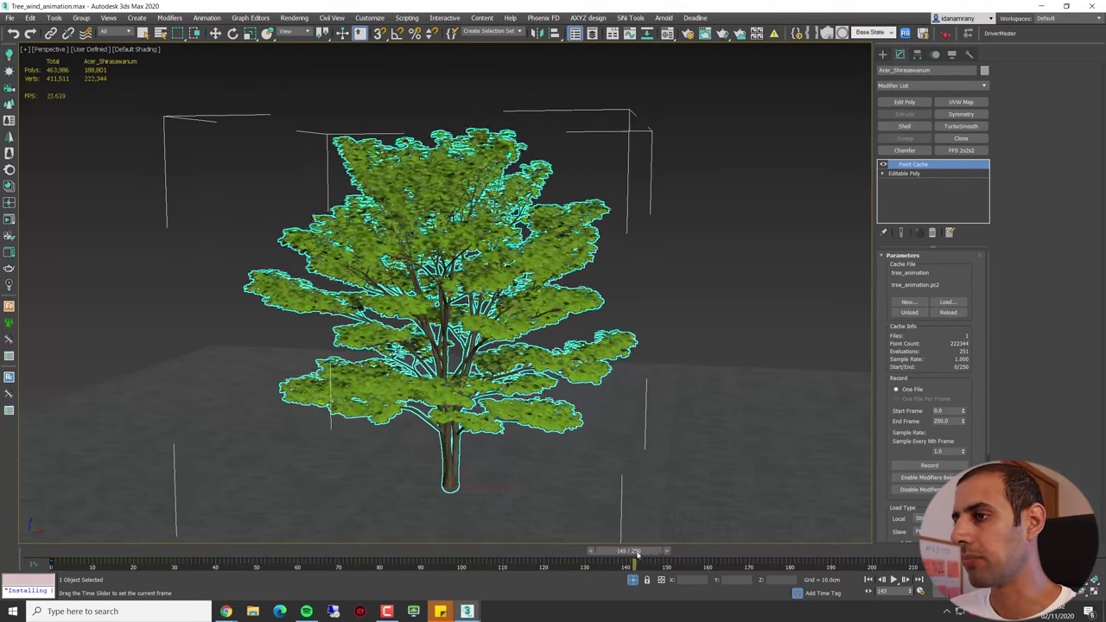
left_click_drag(395, 551, 118, 563)
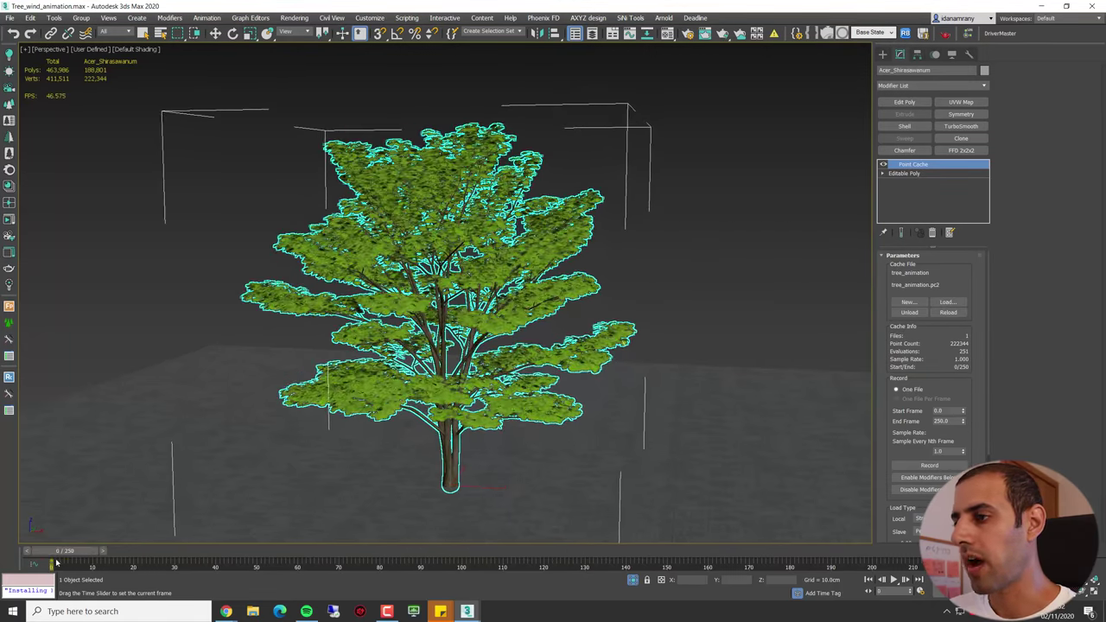
left_click_drag(118, 562, 49, 560)
key("w")
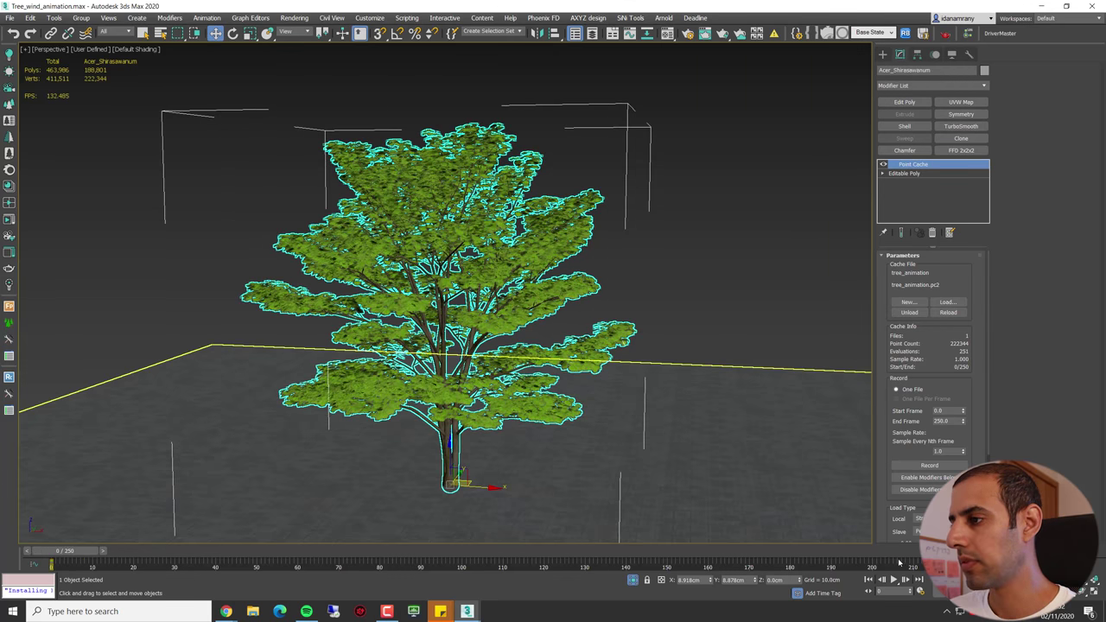
left_click(899, 580)
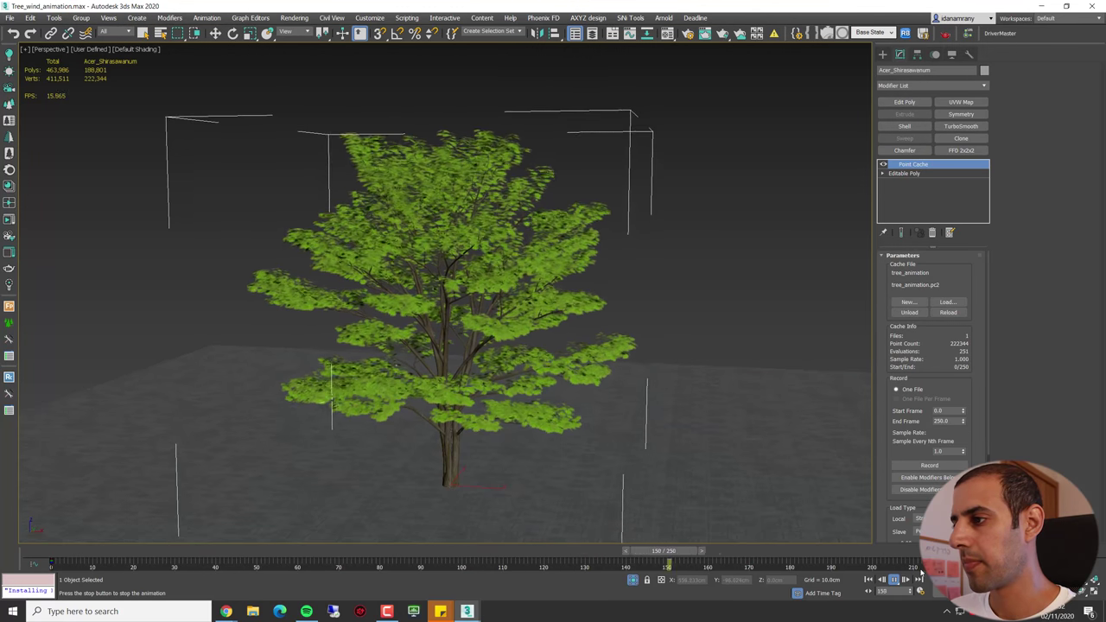
Step: Raise the Point Cache playback strength to 2.34 while the animation is playing
scroll(877, 430, "down", 3)
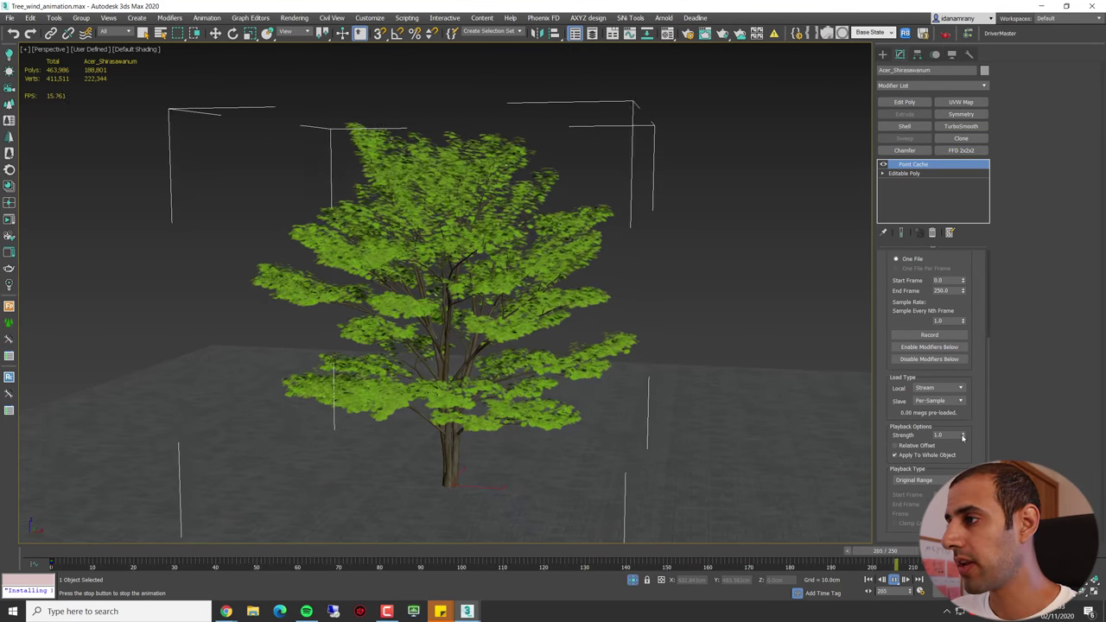
left_click_drag(962, 437, 962, 434)
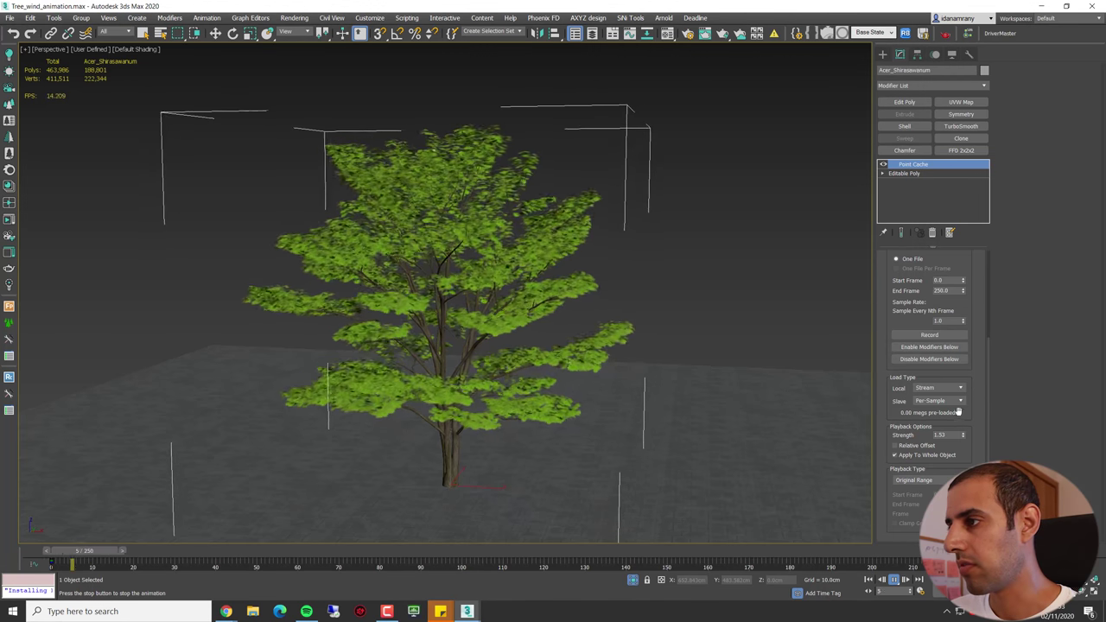
left_click_drag(962, 426, 963, 418)
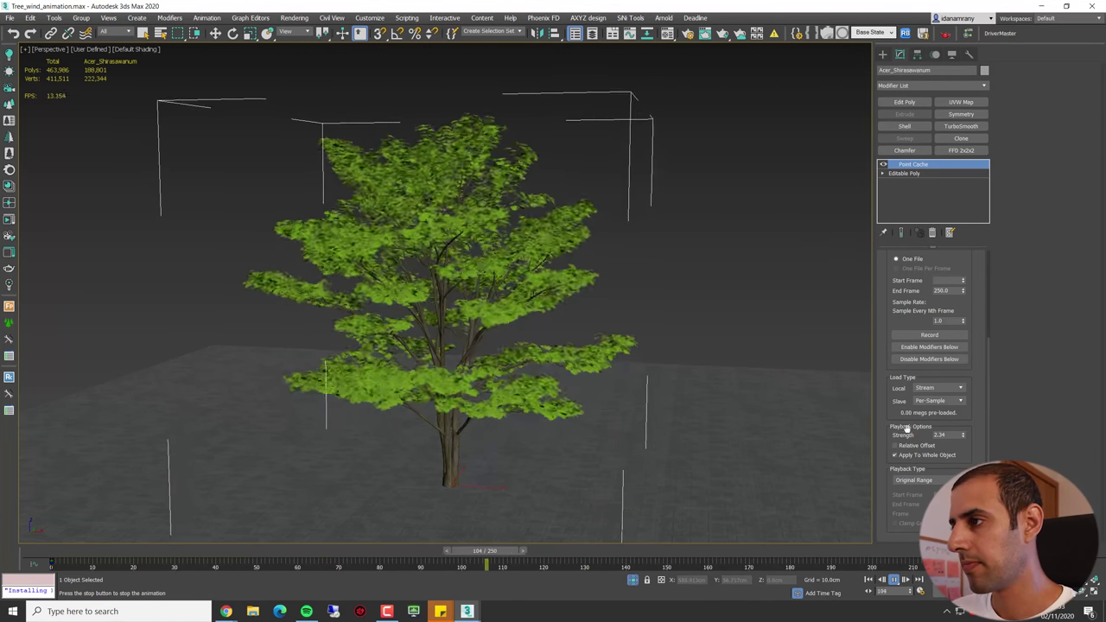